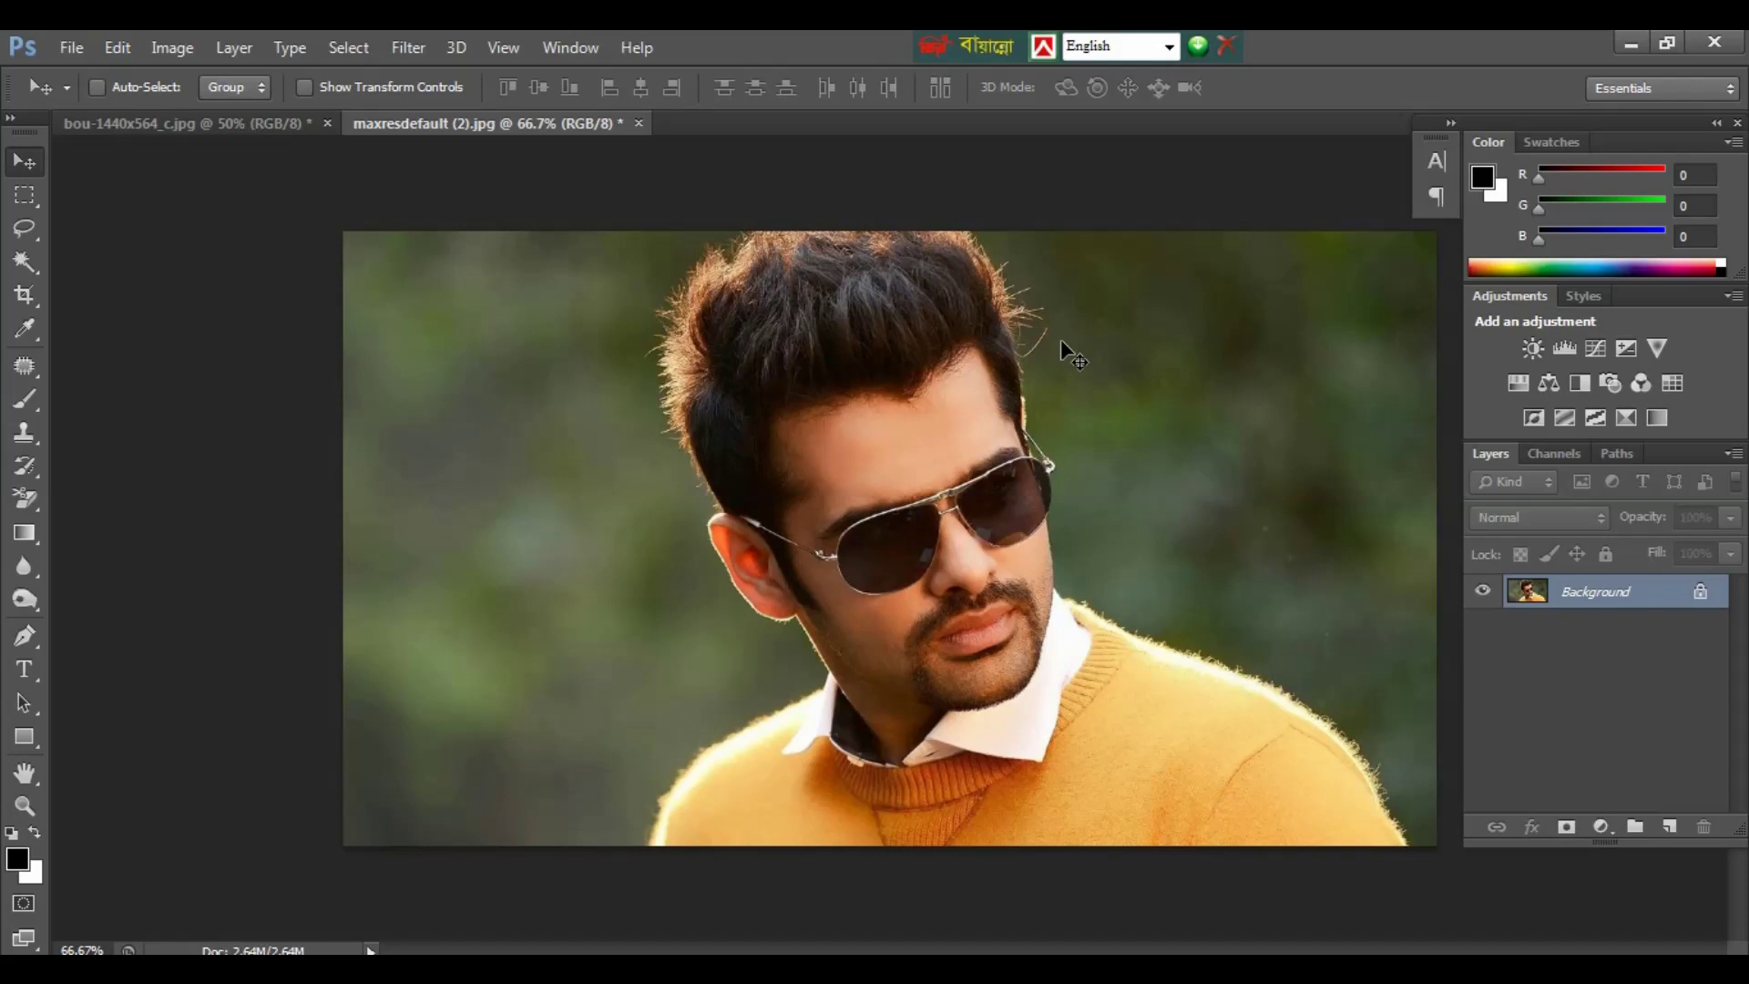
- Magic Wand-select the green background on both sides of the man, adding the leftover patches
key(ctrl+1)
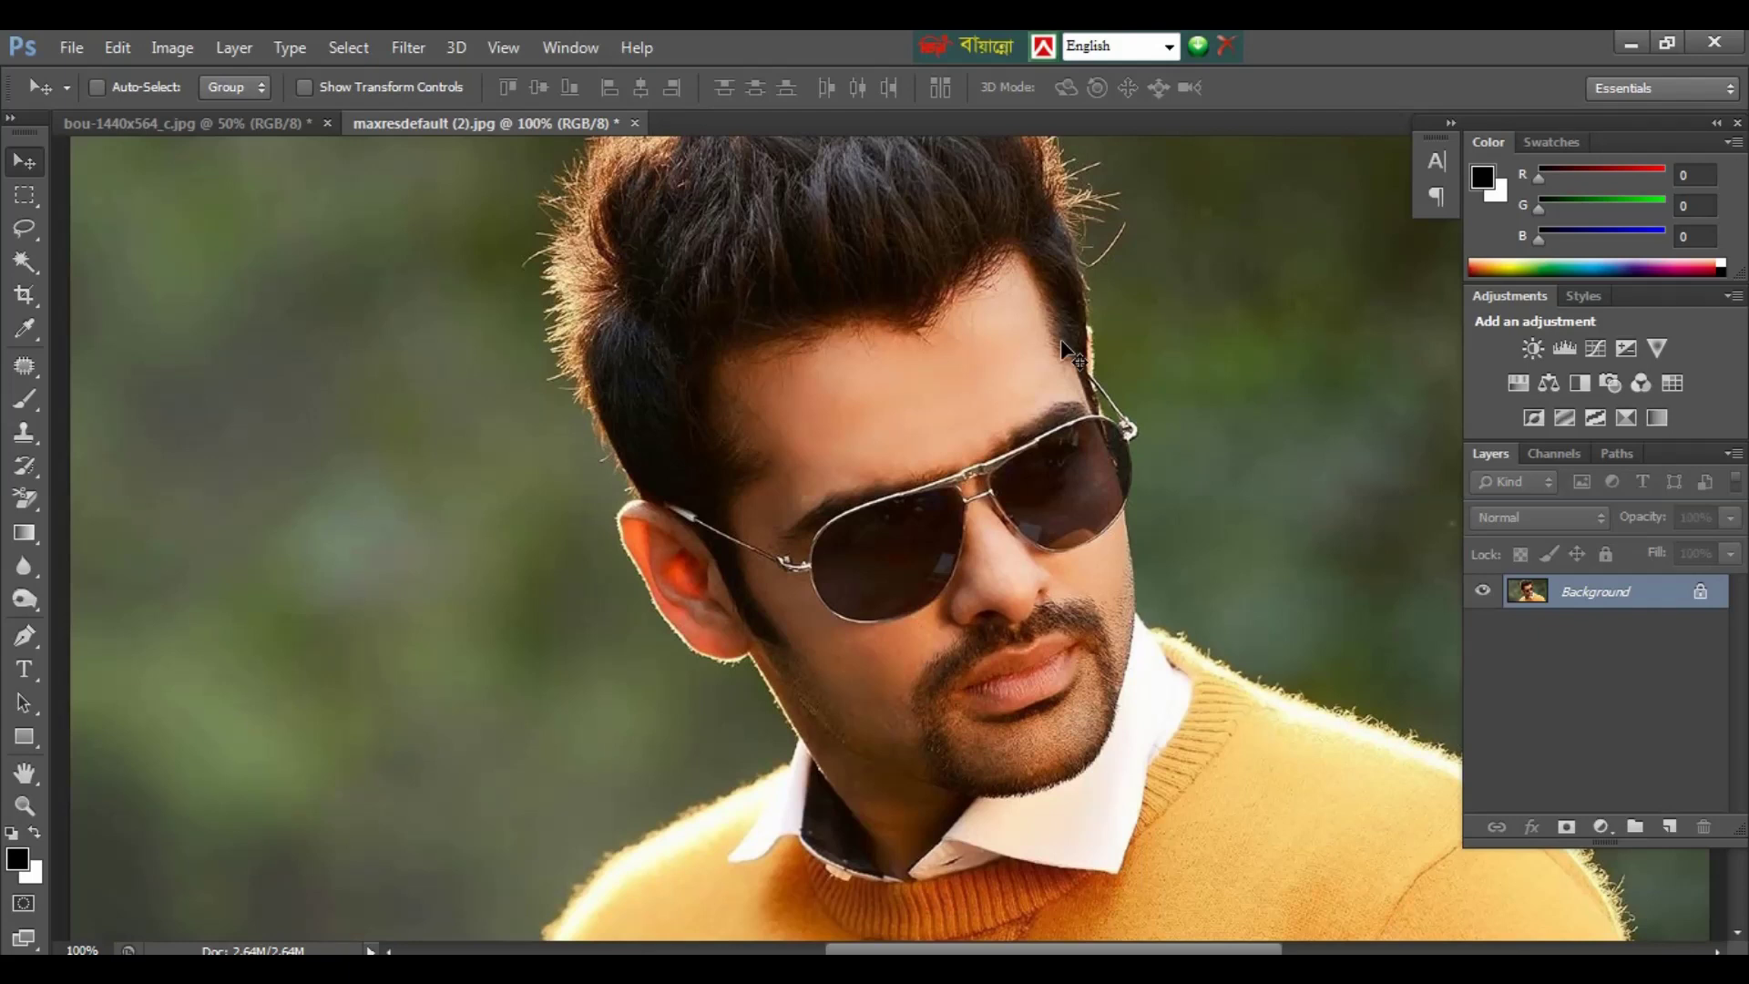
key(ctrl+minus)
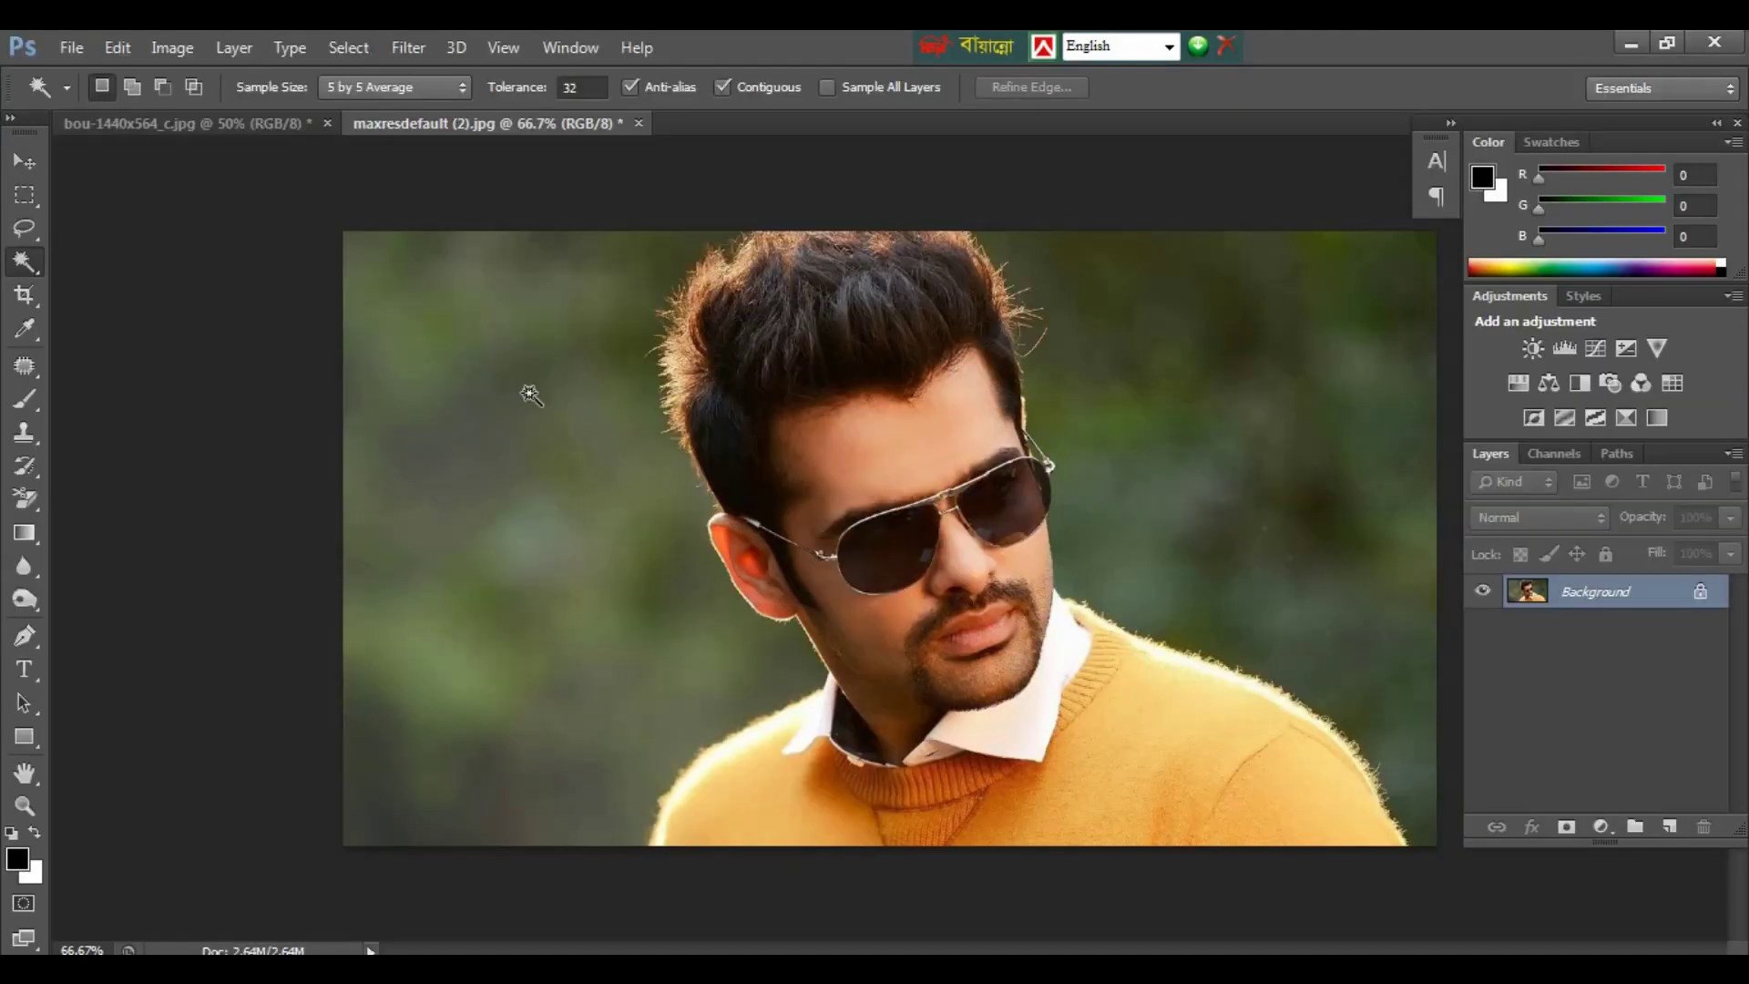
click(533, 419)
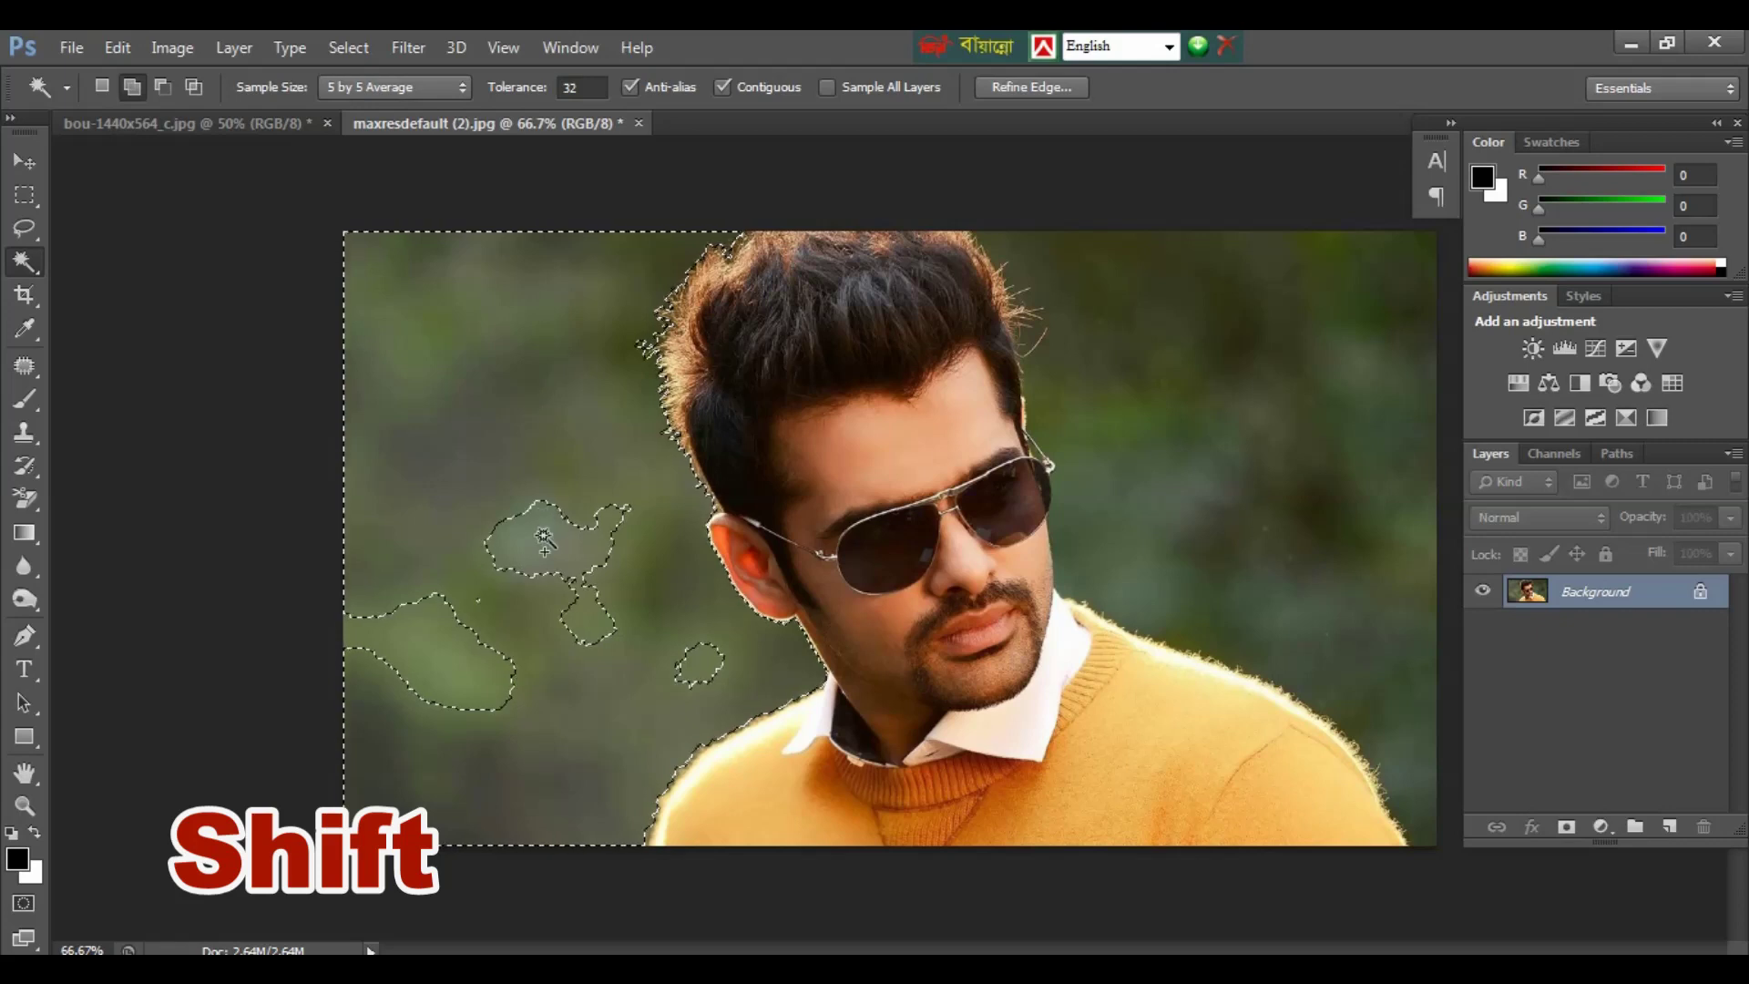
shift+click(507, 597)
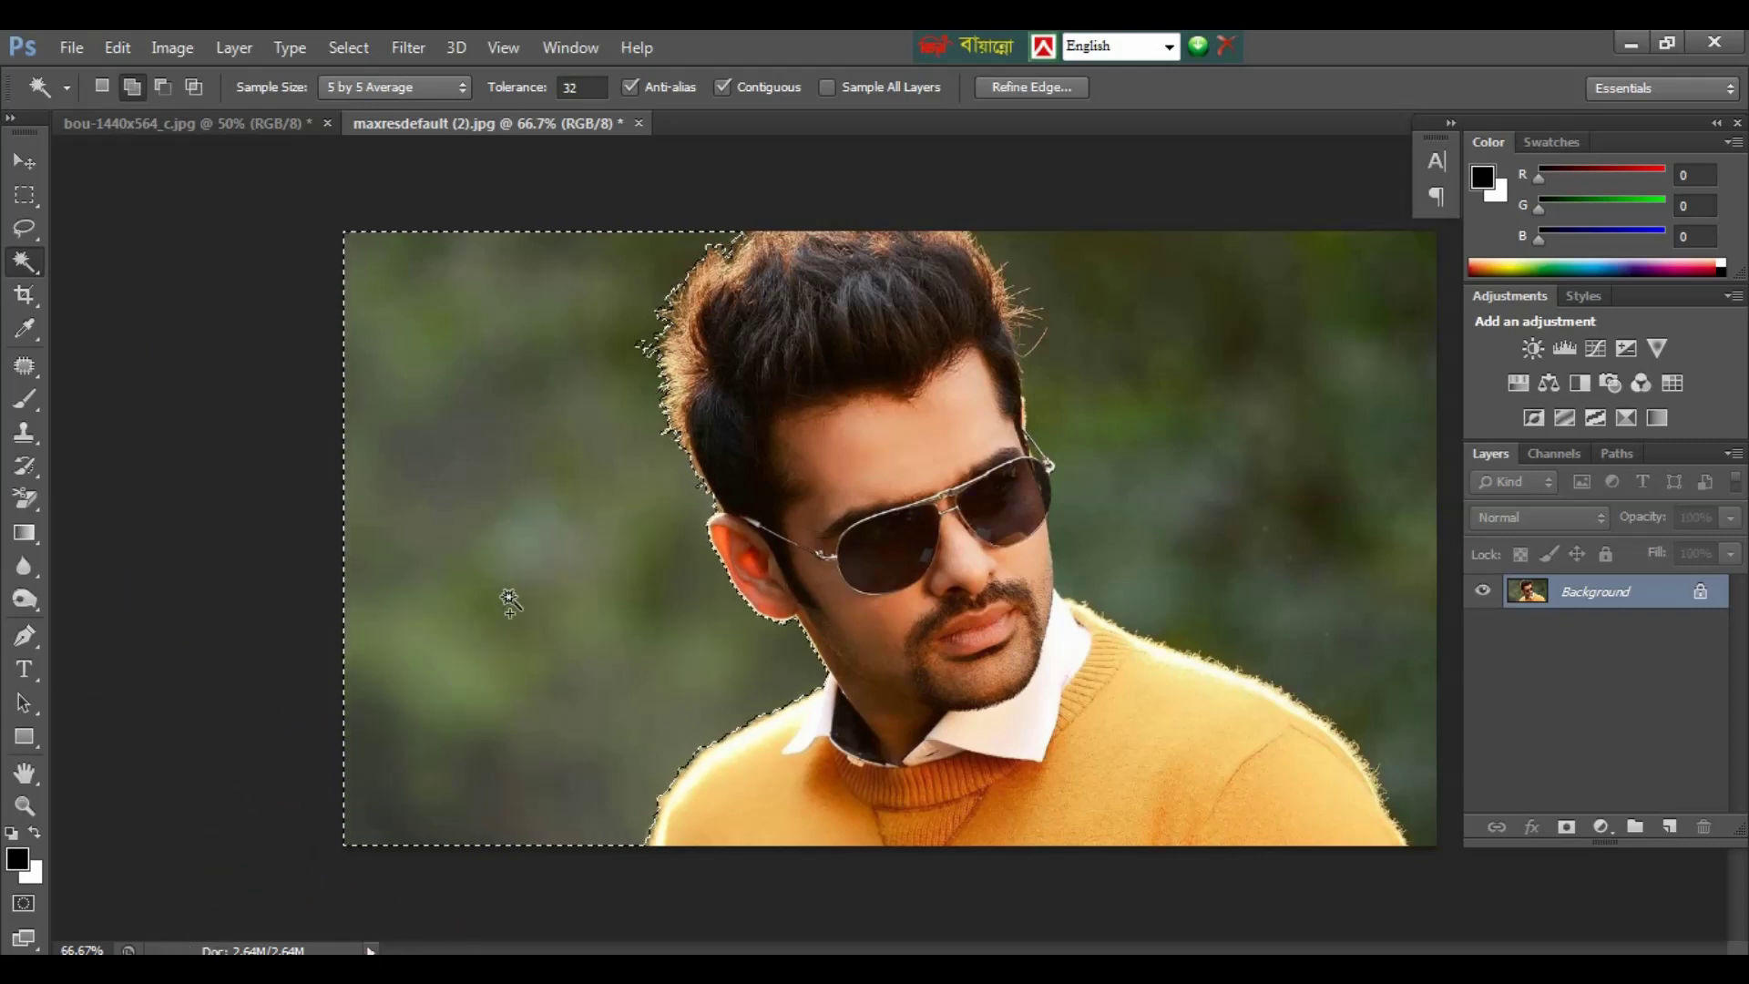
click(1161, 401)
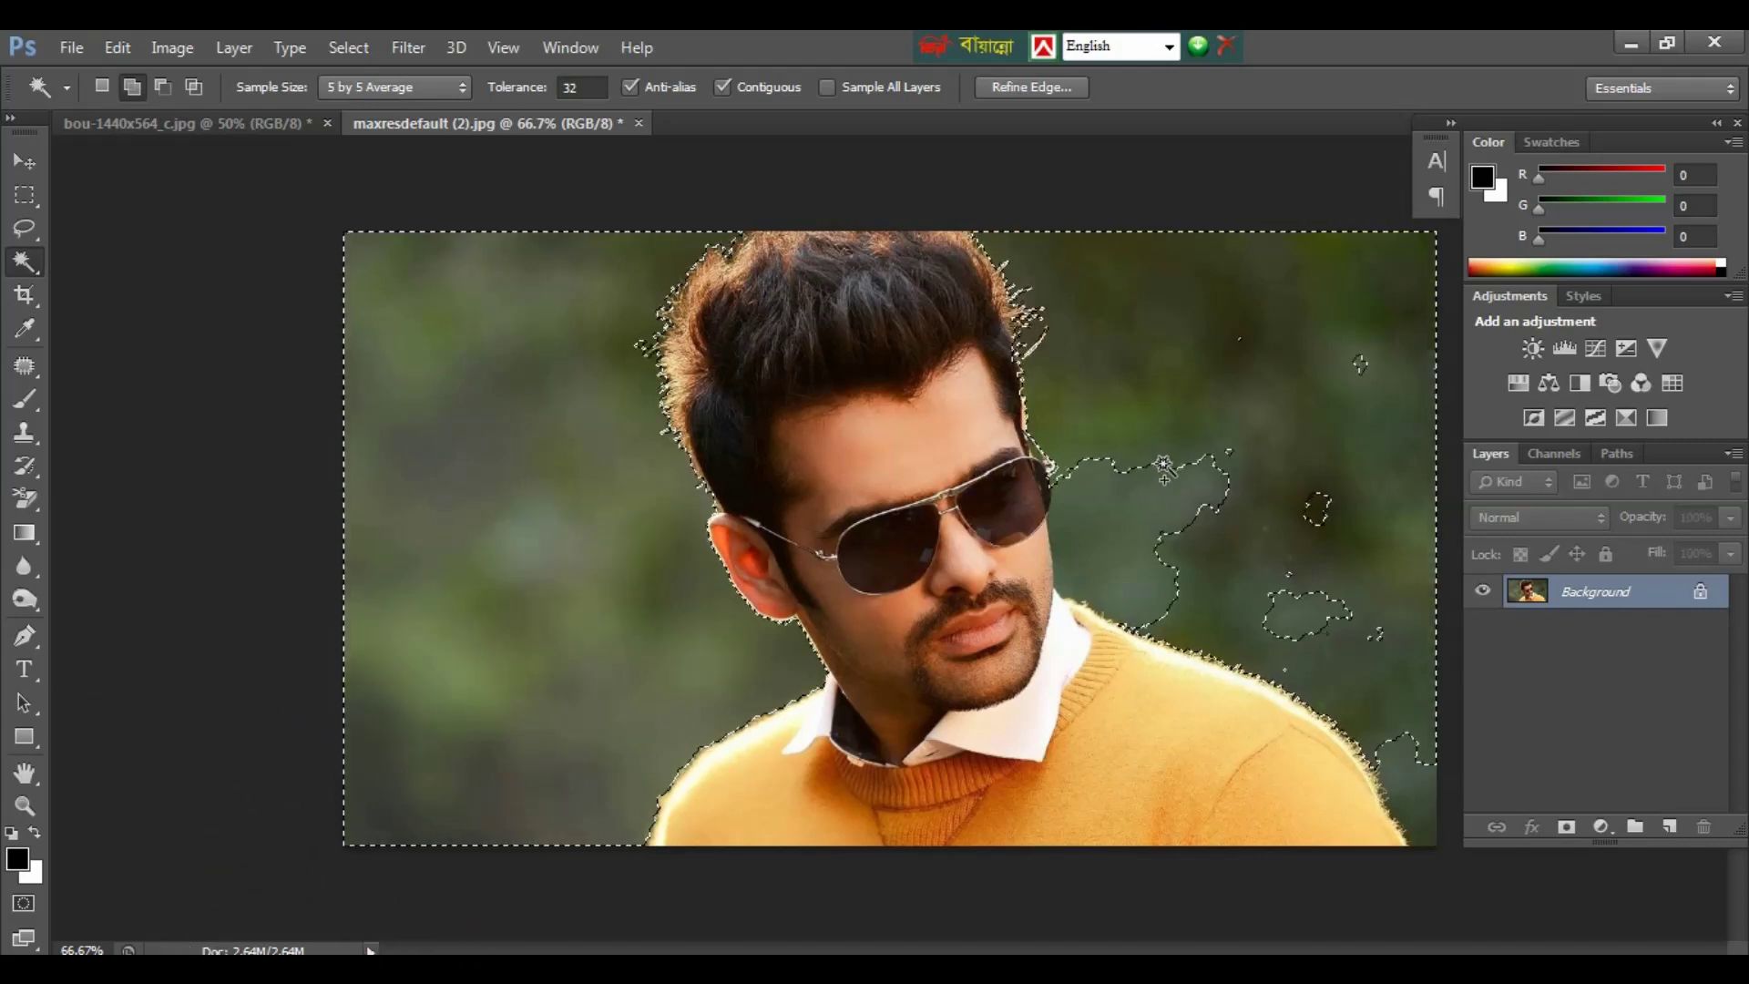
shift+click(1319, 510)
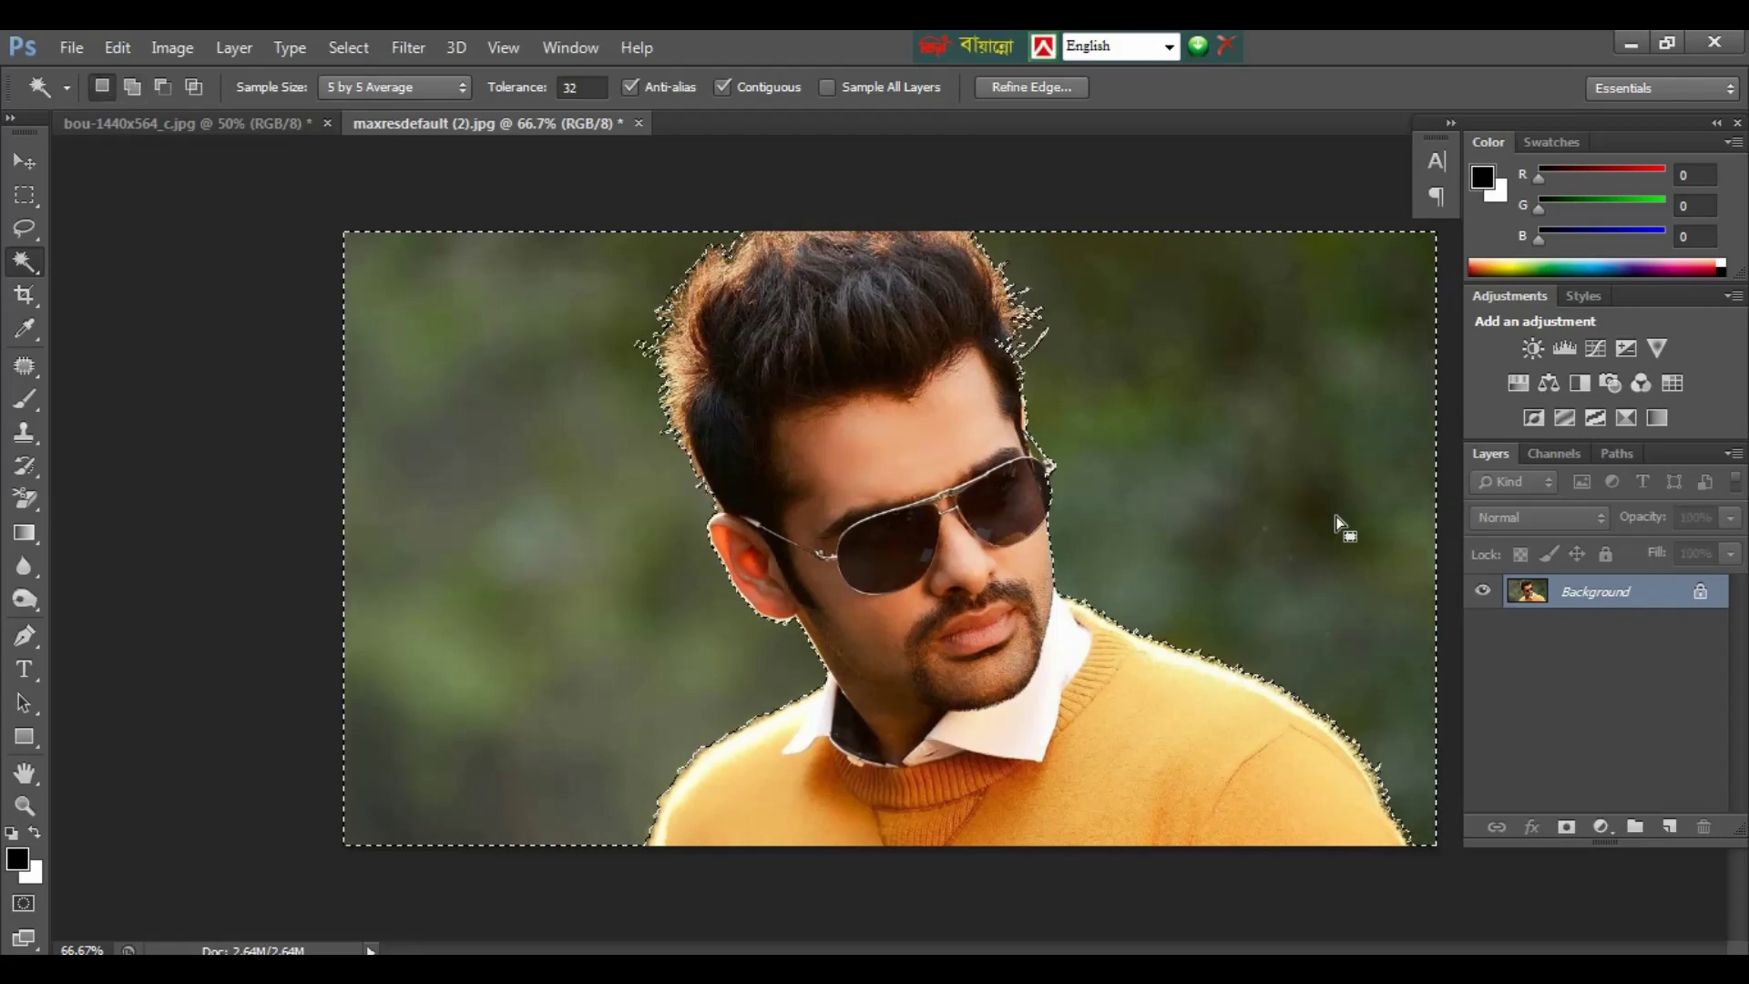
key(ctrl+plus)
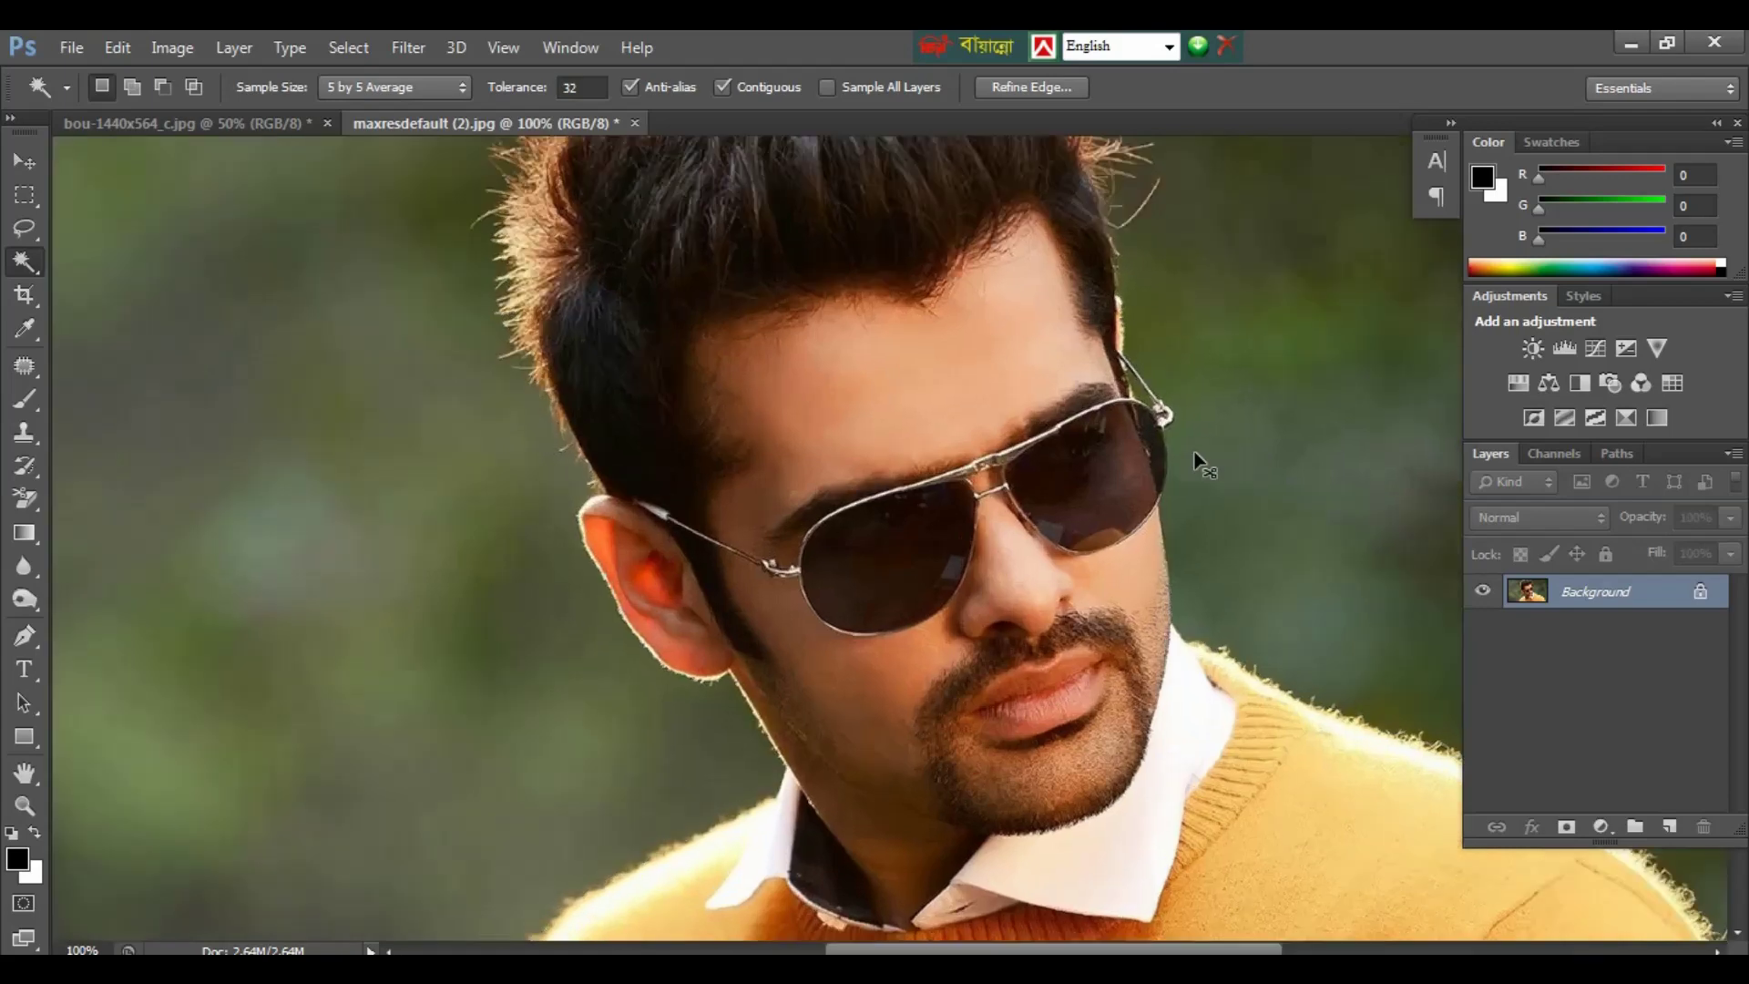
key(ctrl+plus)
drag(1132, 402, 1125, 656)
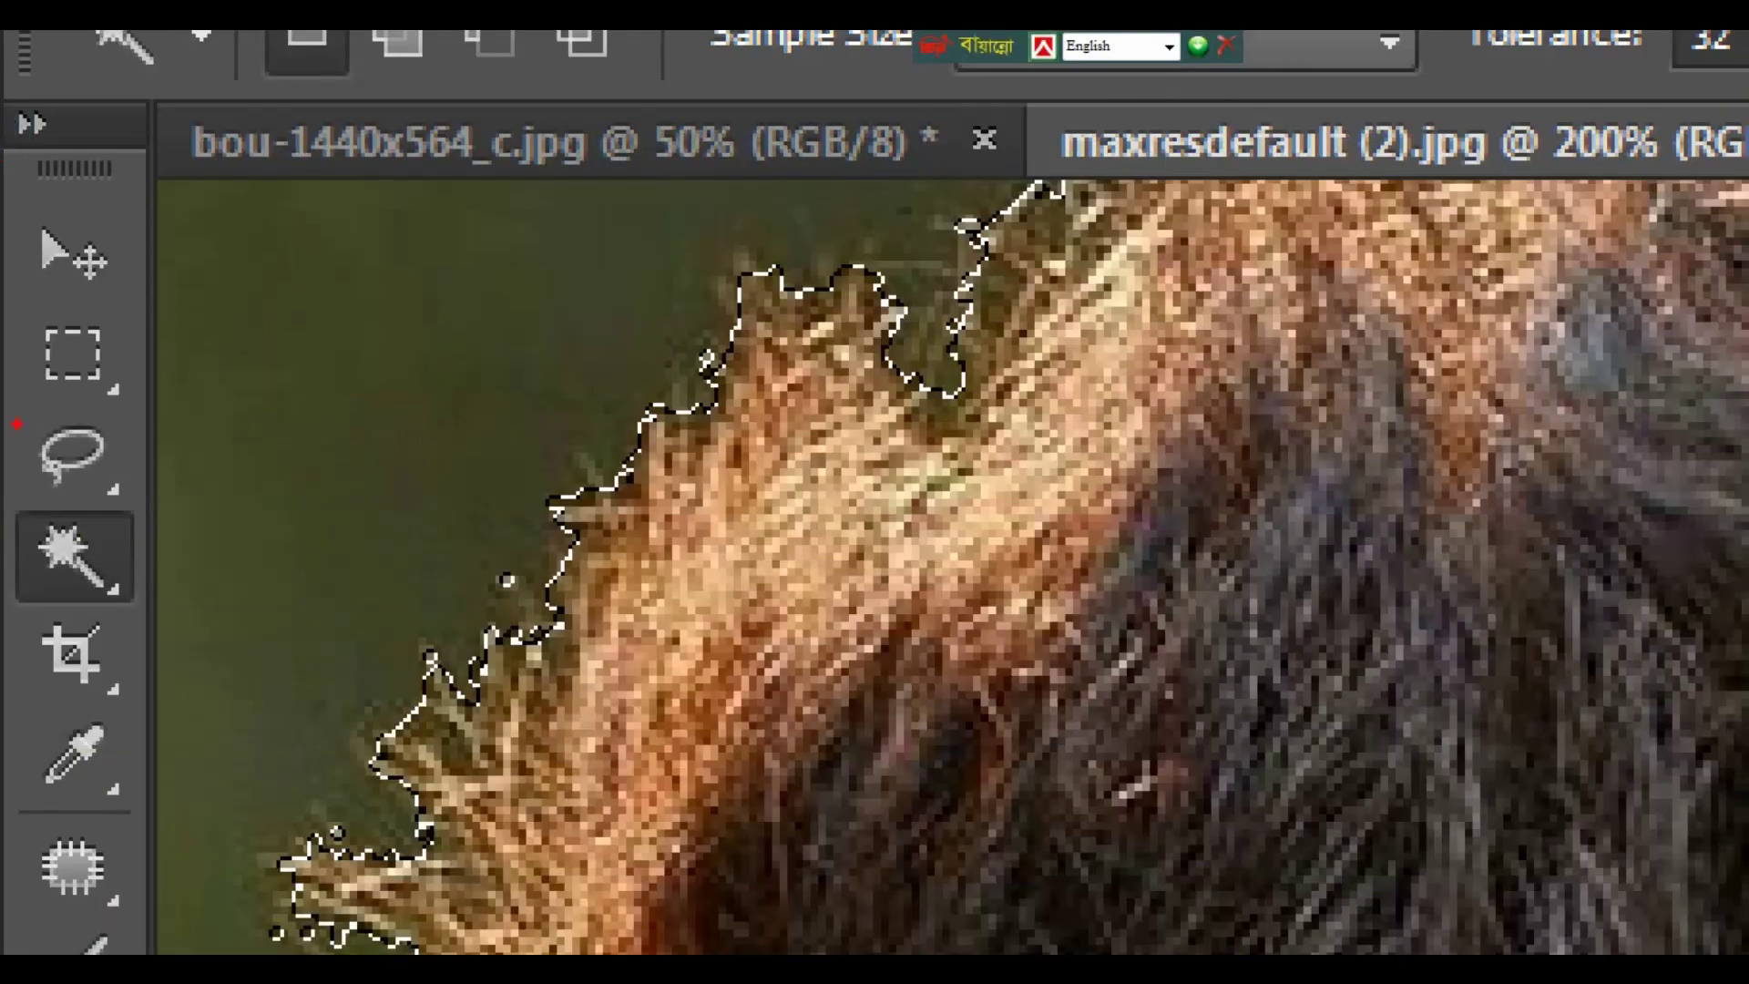
- With the Lasso tool, Alt-subtract a hair strand at the top of the head from the selection
key(l)
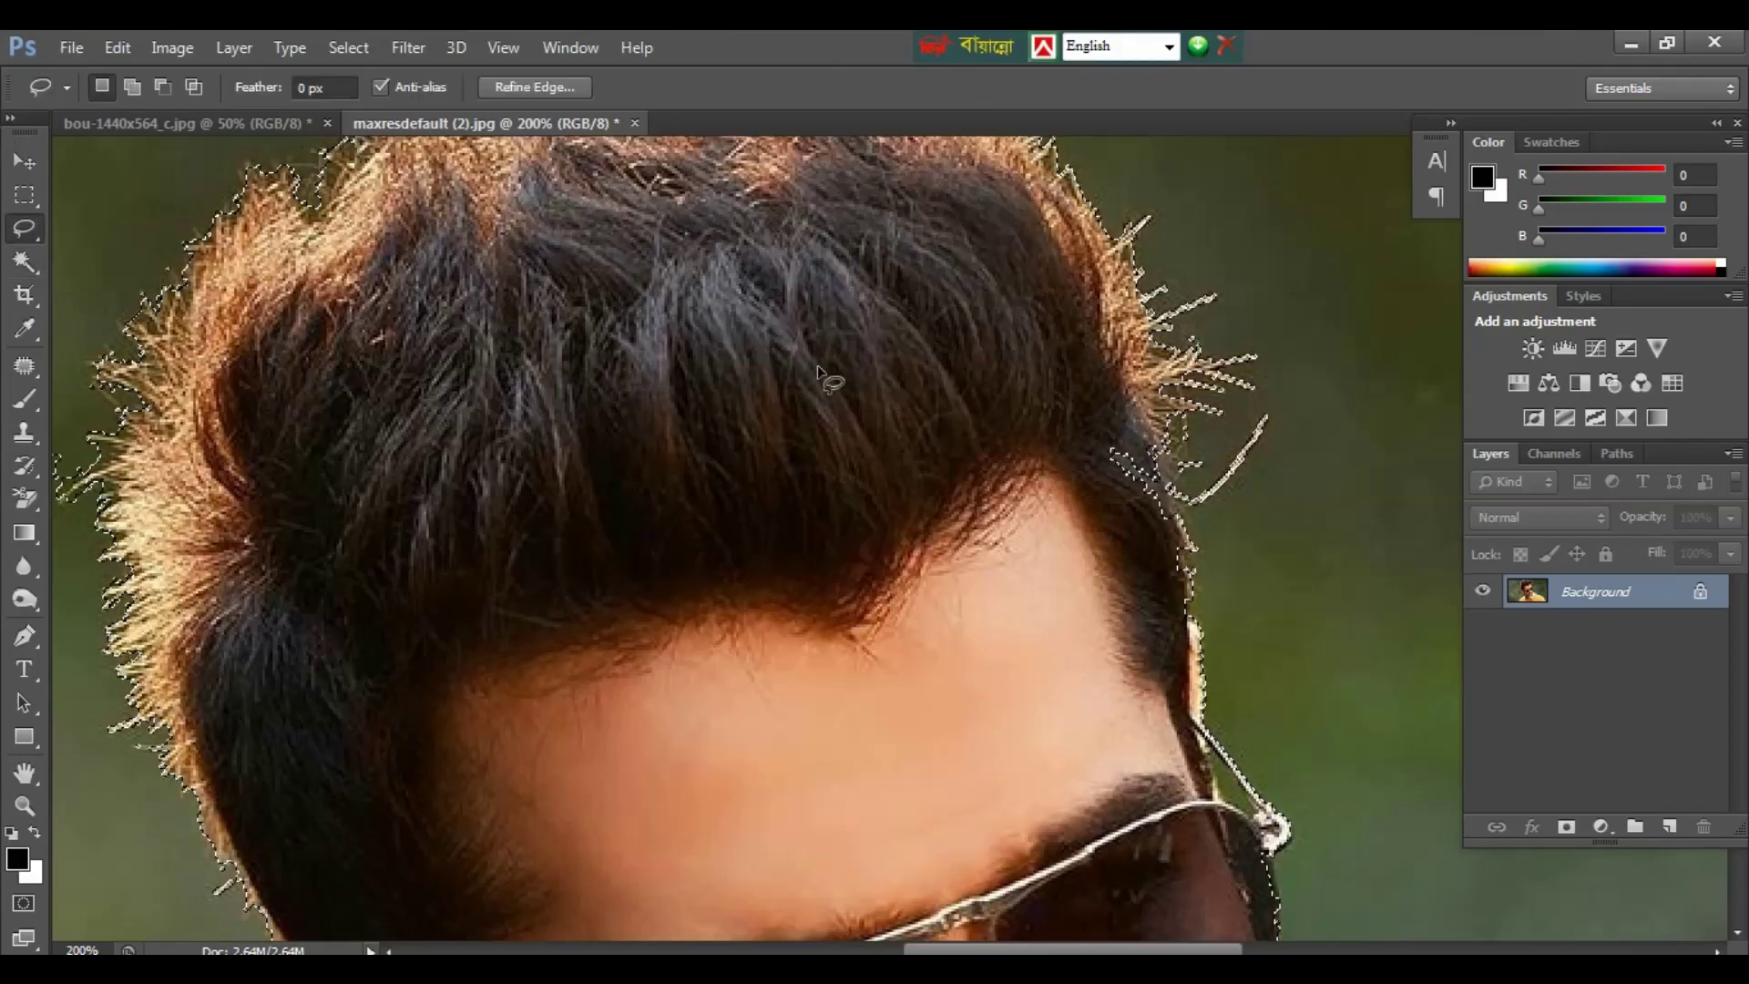
key(alt)
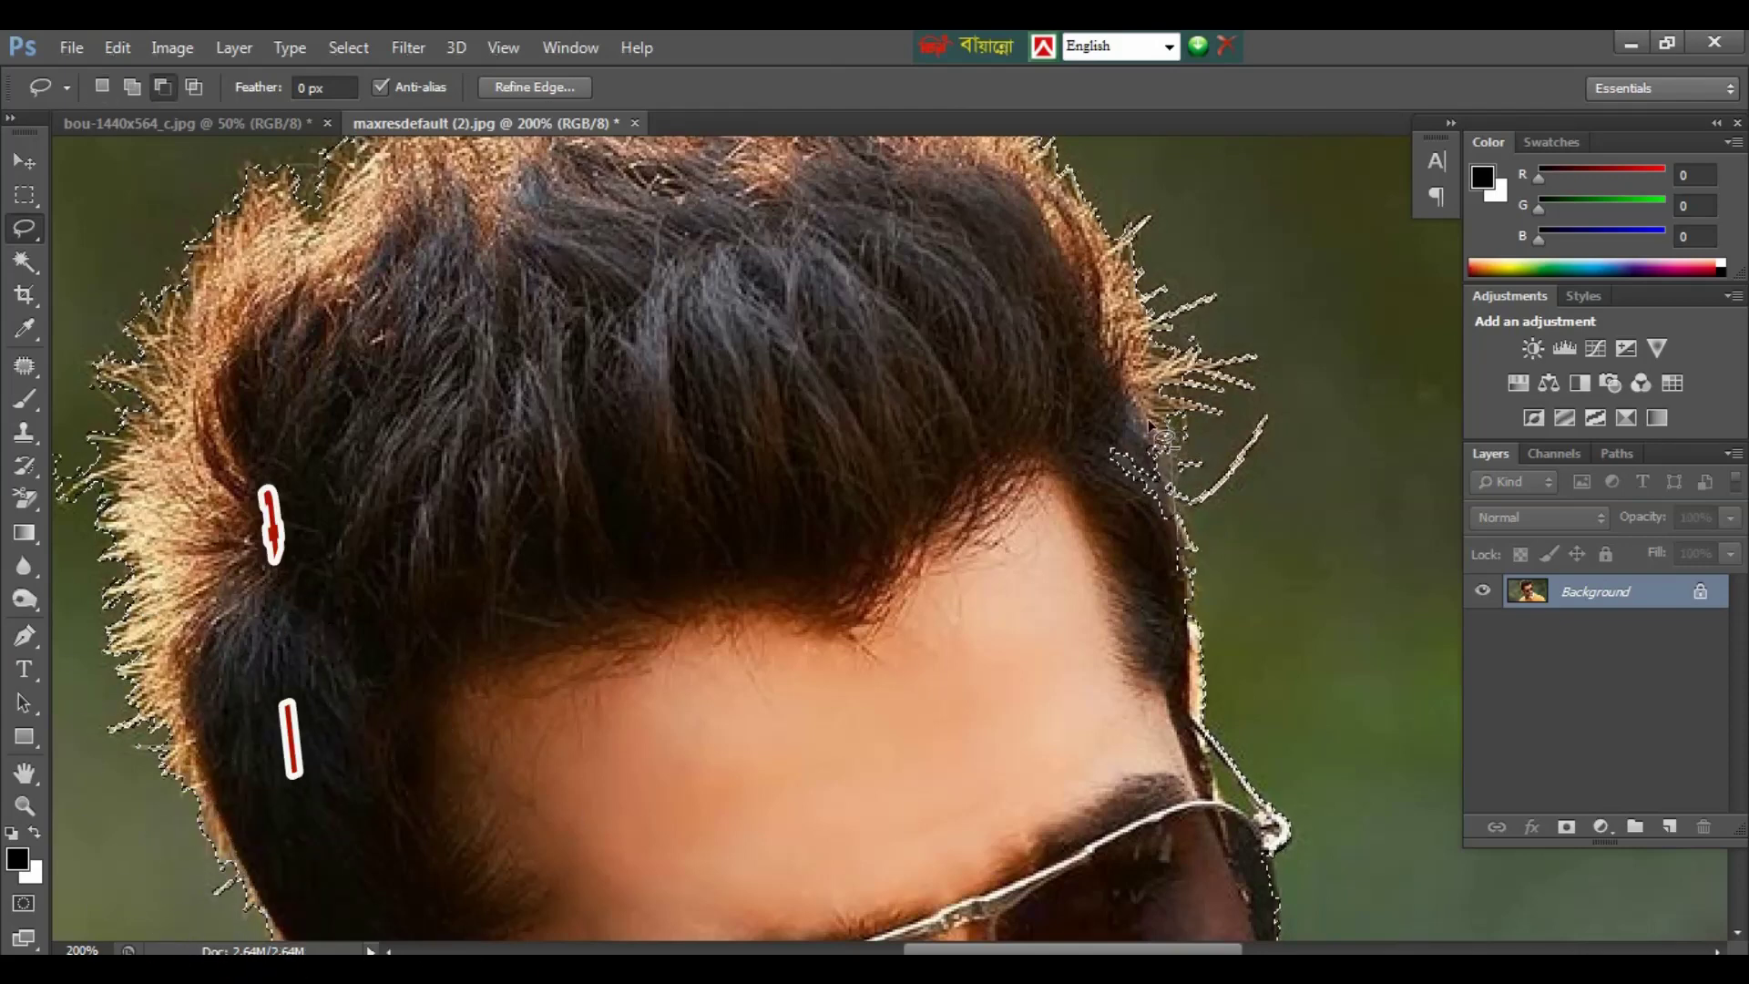
mouse_move(1152, 421)
mouse_down()
mouse_move(1084, 473)
mouse_move(1166, 546)
mouse_up()
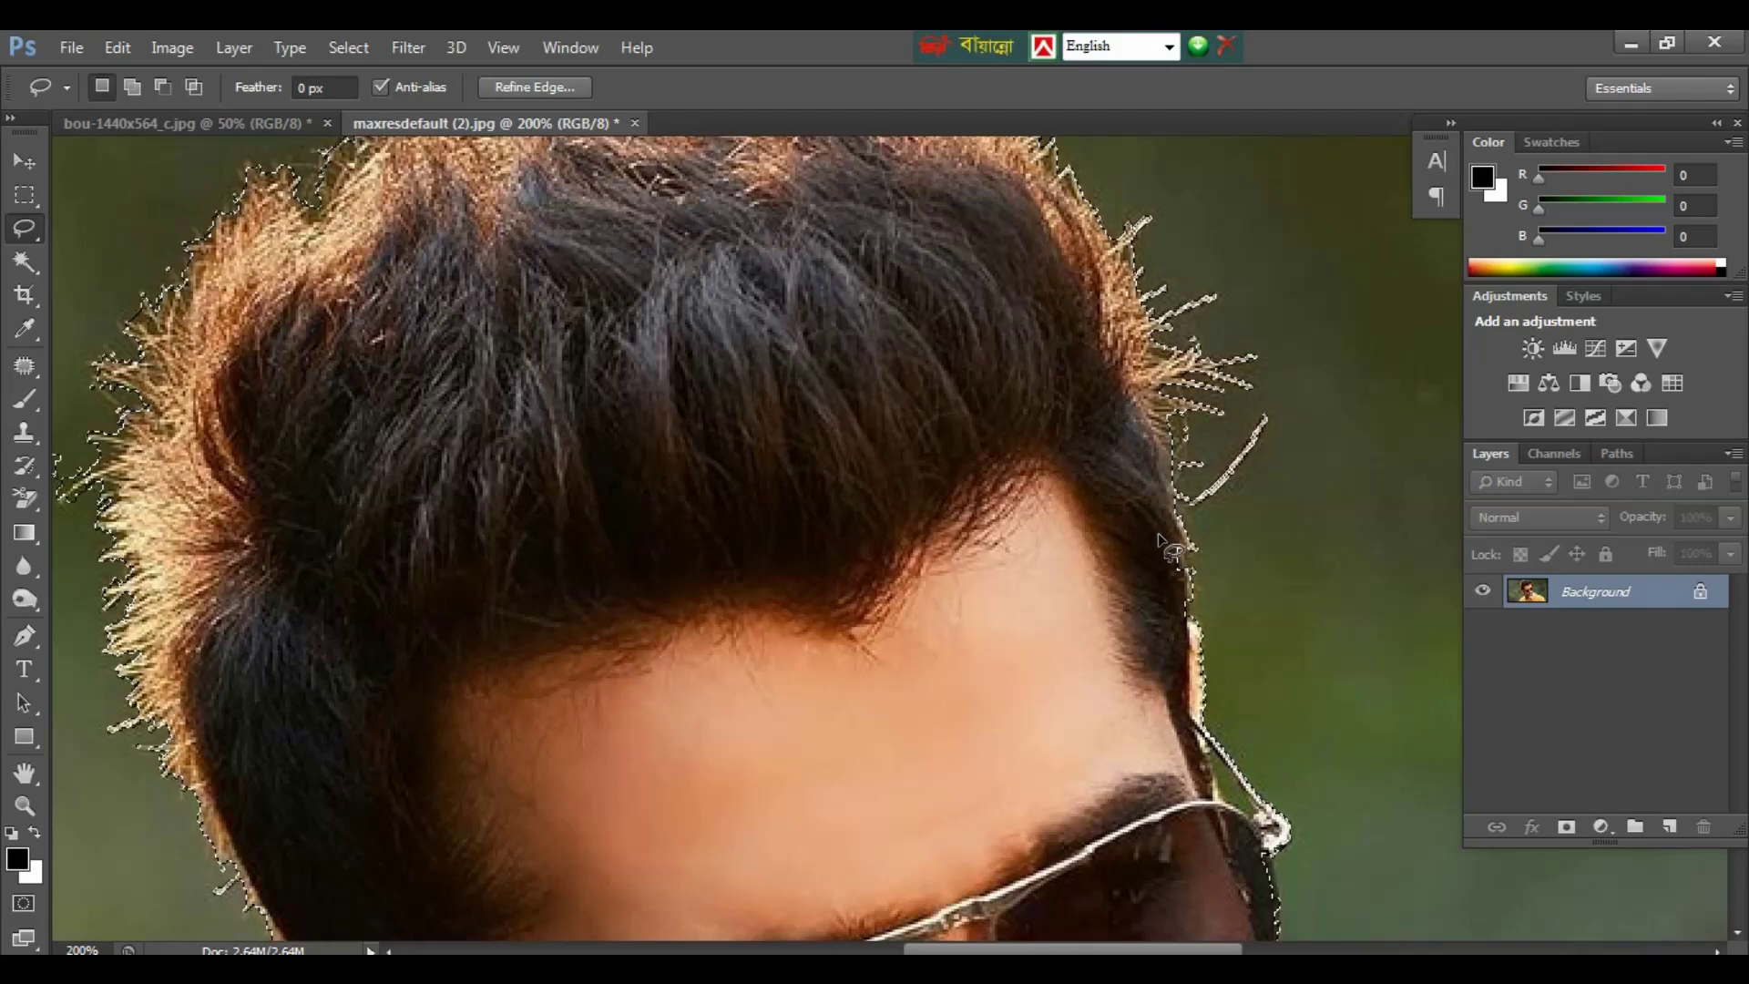
key(ctrl+minus)
key(ctrl+minus)
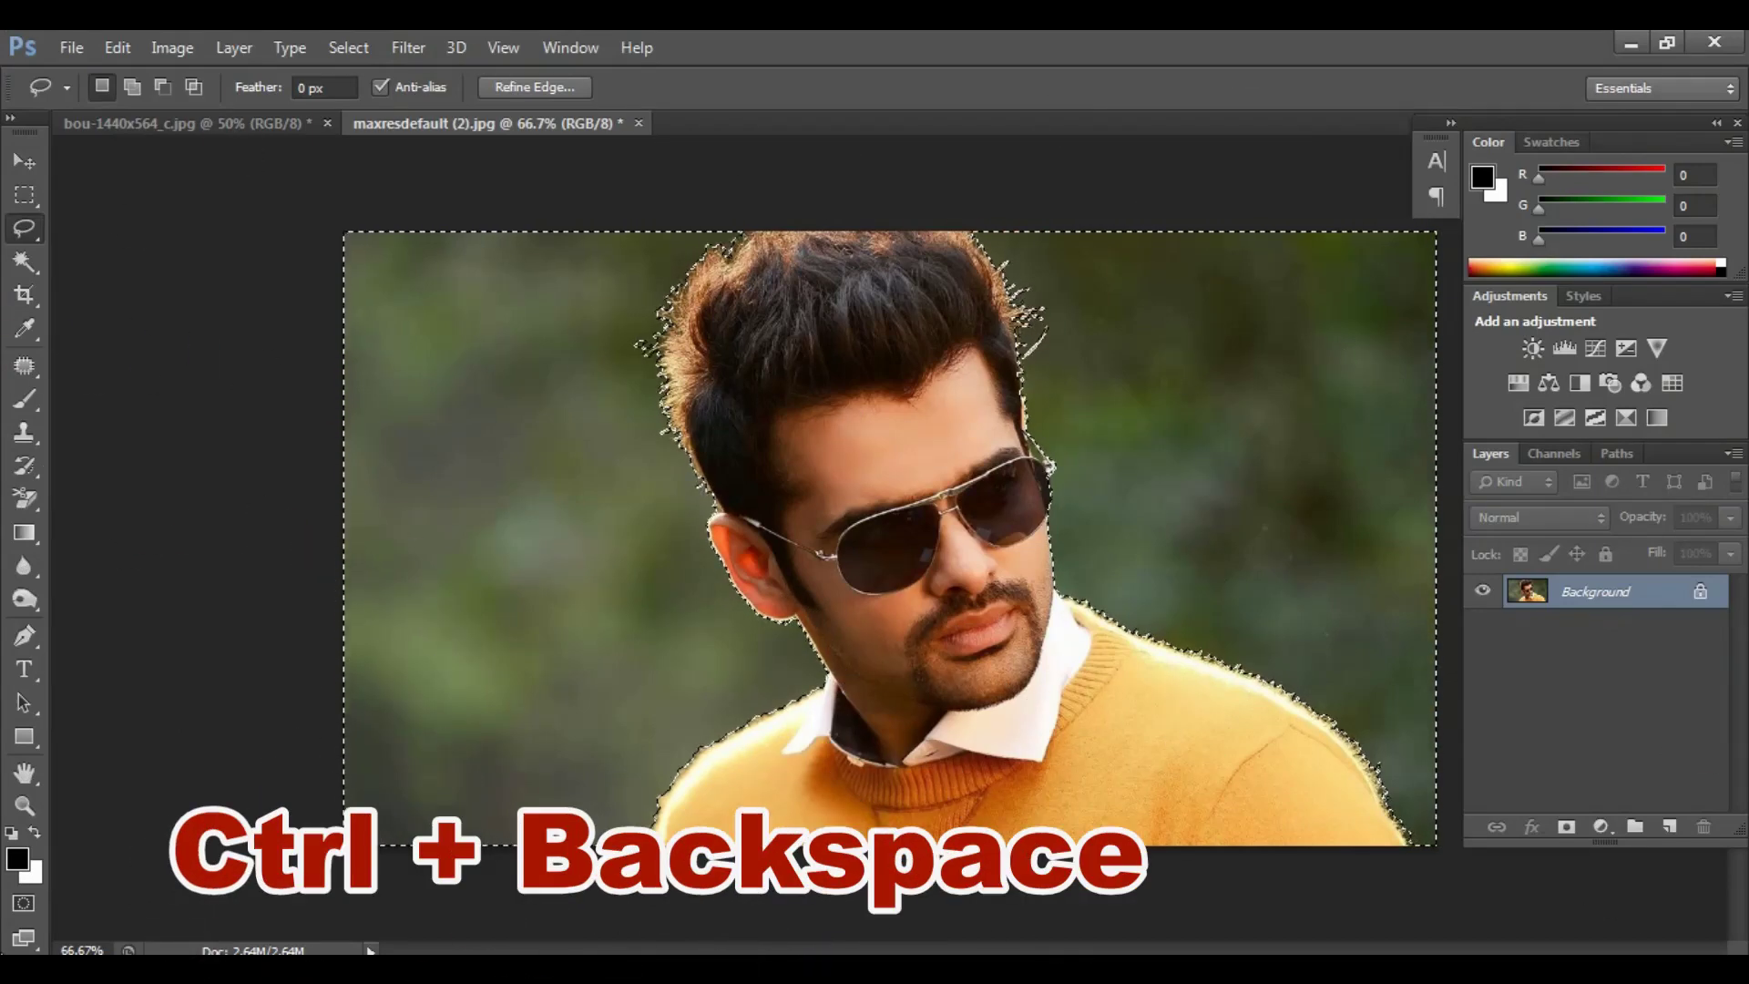
- Fill the selected background with white, deselect, and inspect the shoulder edges
key(ctrl+BackSpace)
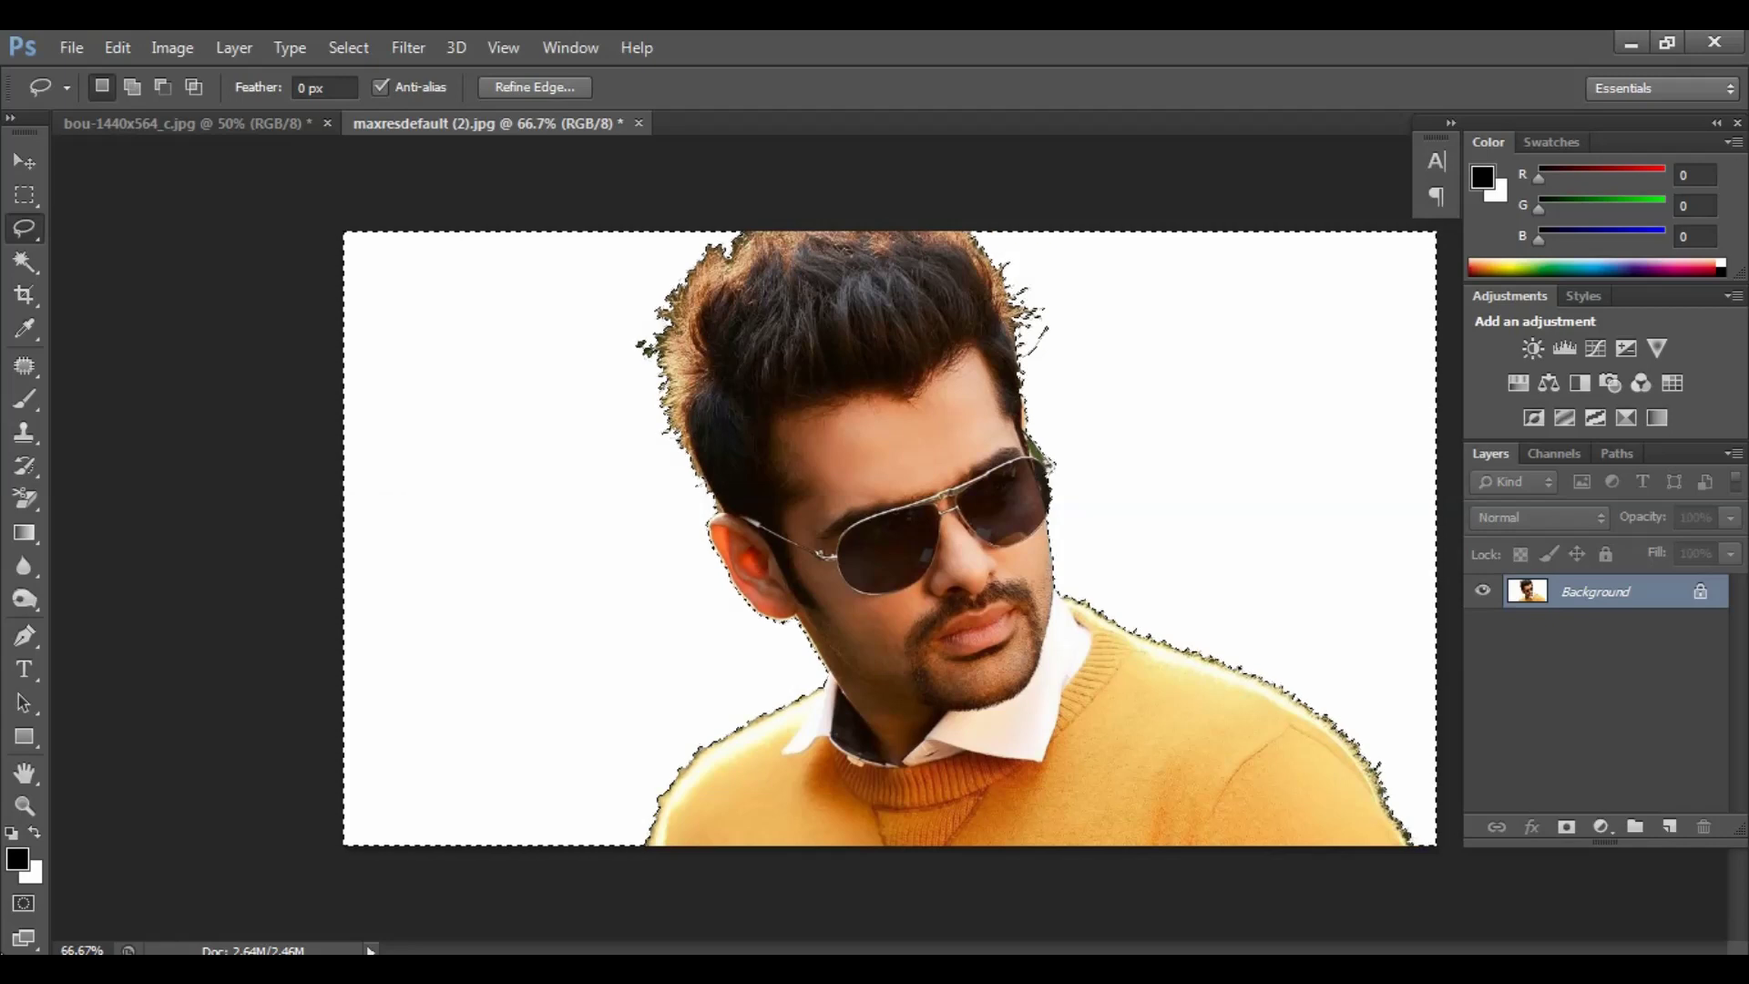
key(ctrl+d)
key(ctrl+minus)
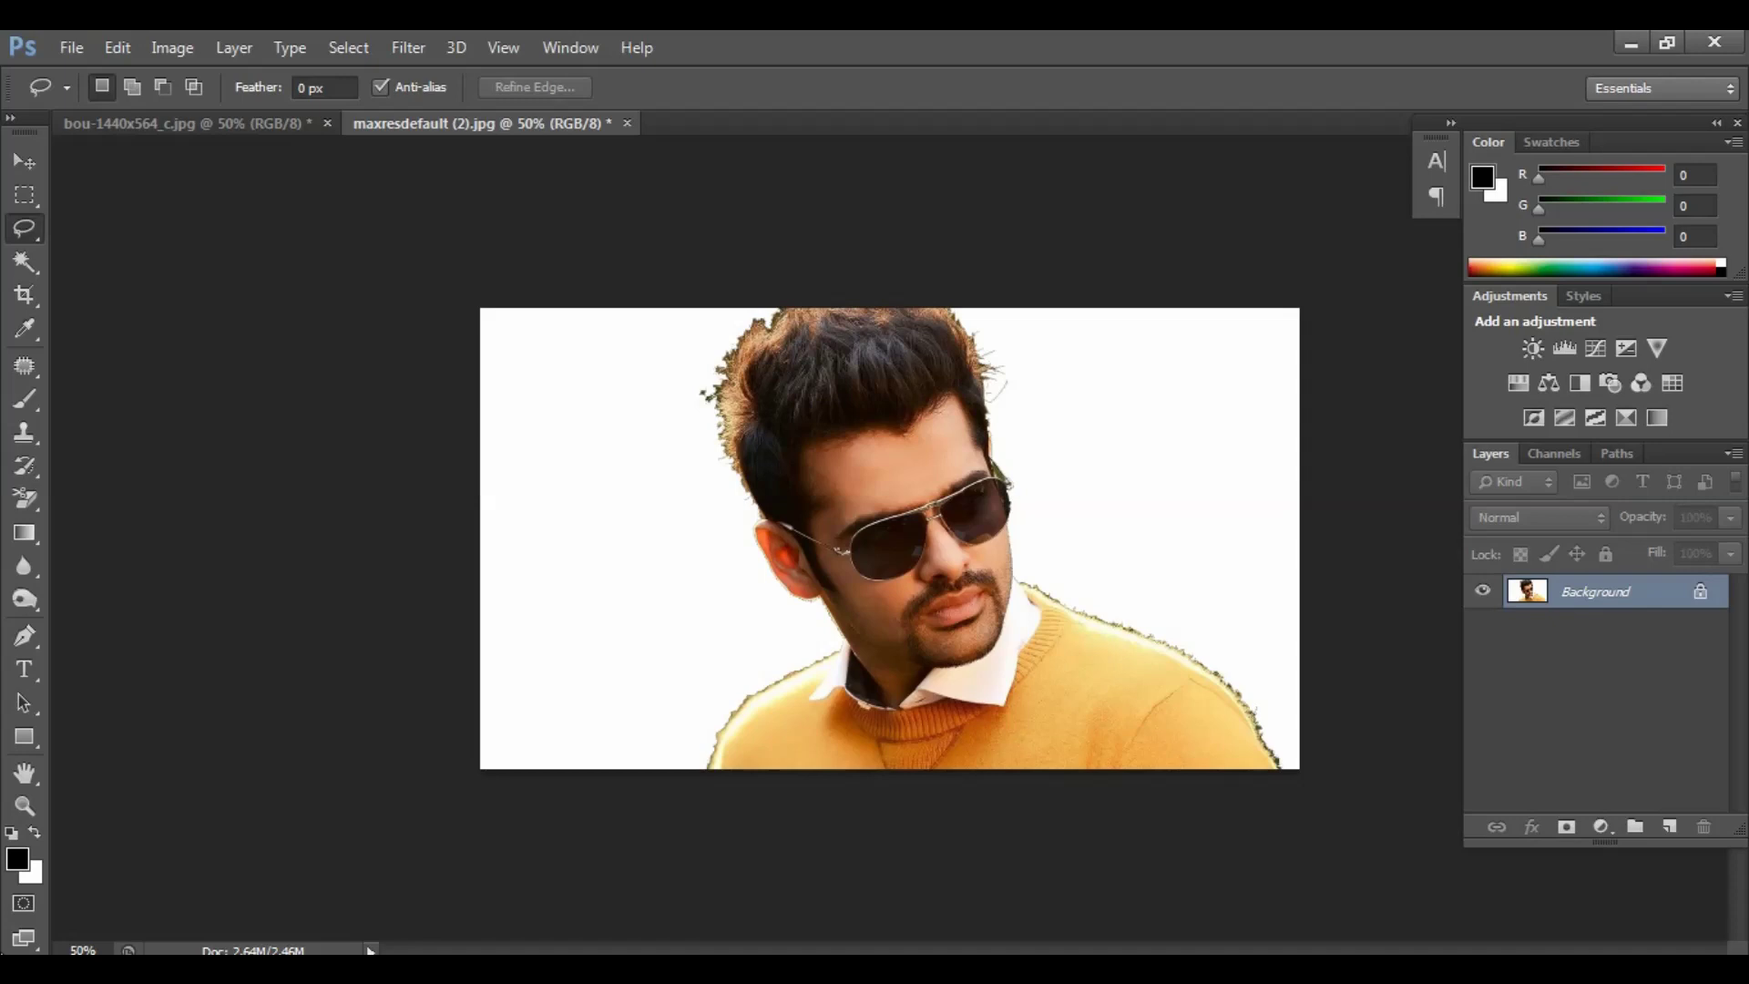
key(ctrl+plus)
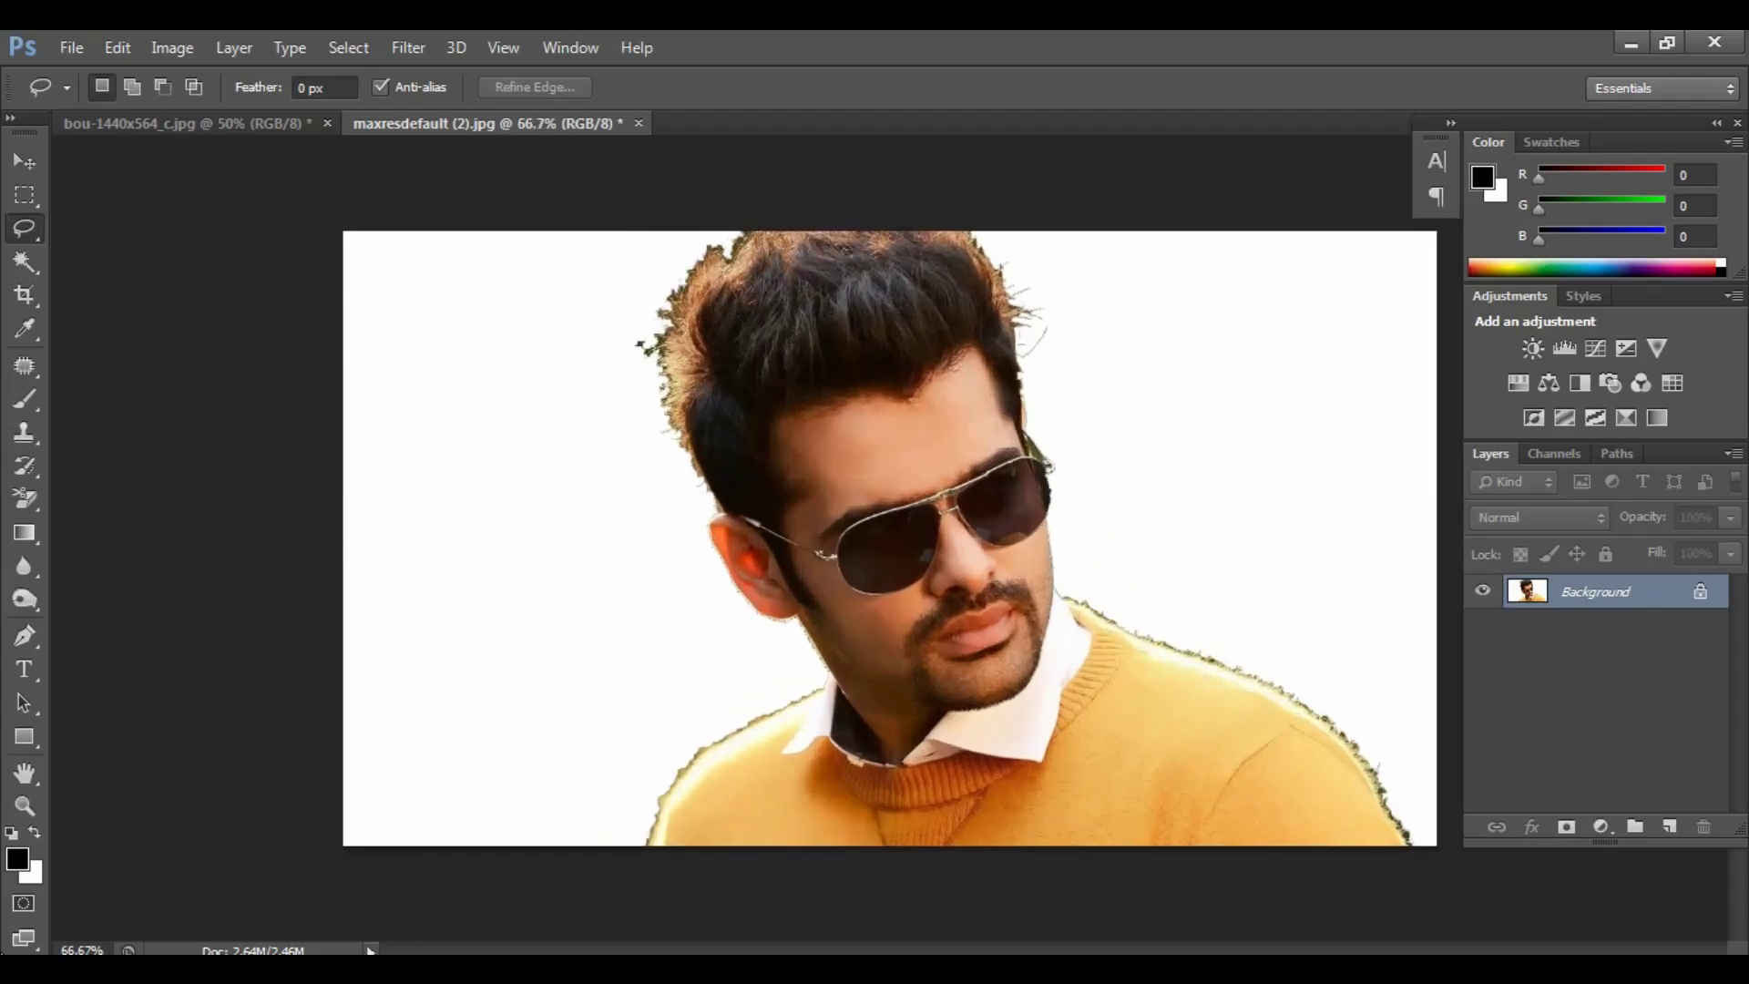
key(ctrl+plus)
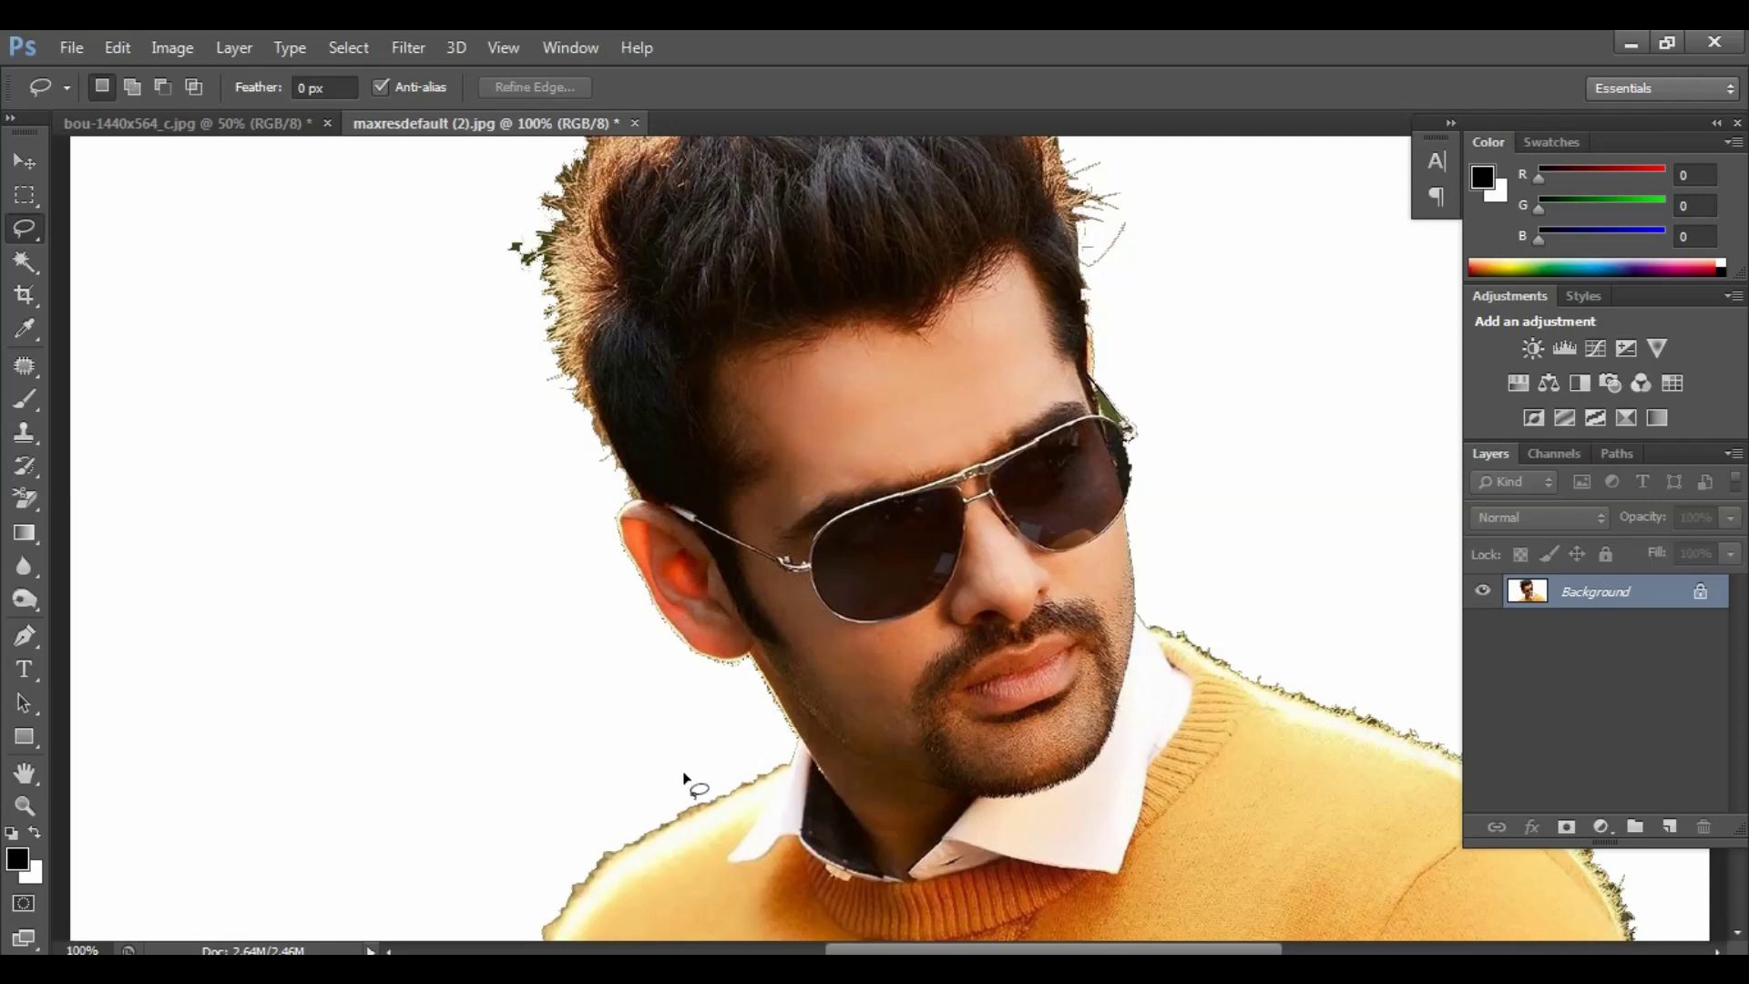
mouse_move(730, 762)
mouse_down()
mouse_move(504, 542)
mouse_move(707, 586)
mouse_move(756, 724)
mouse_up()
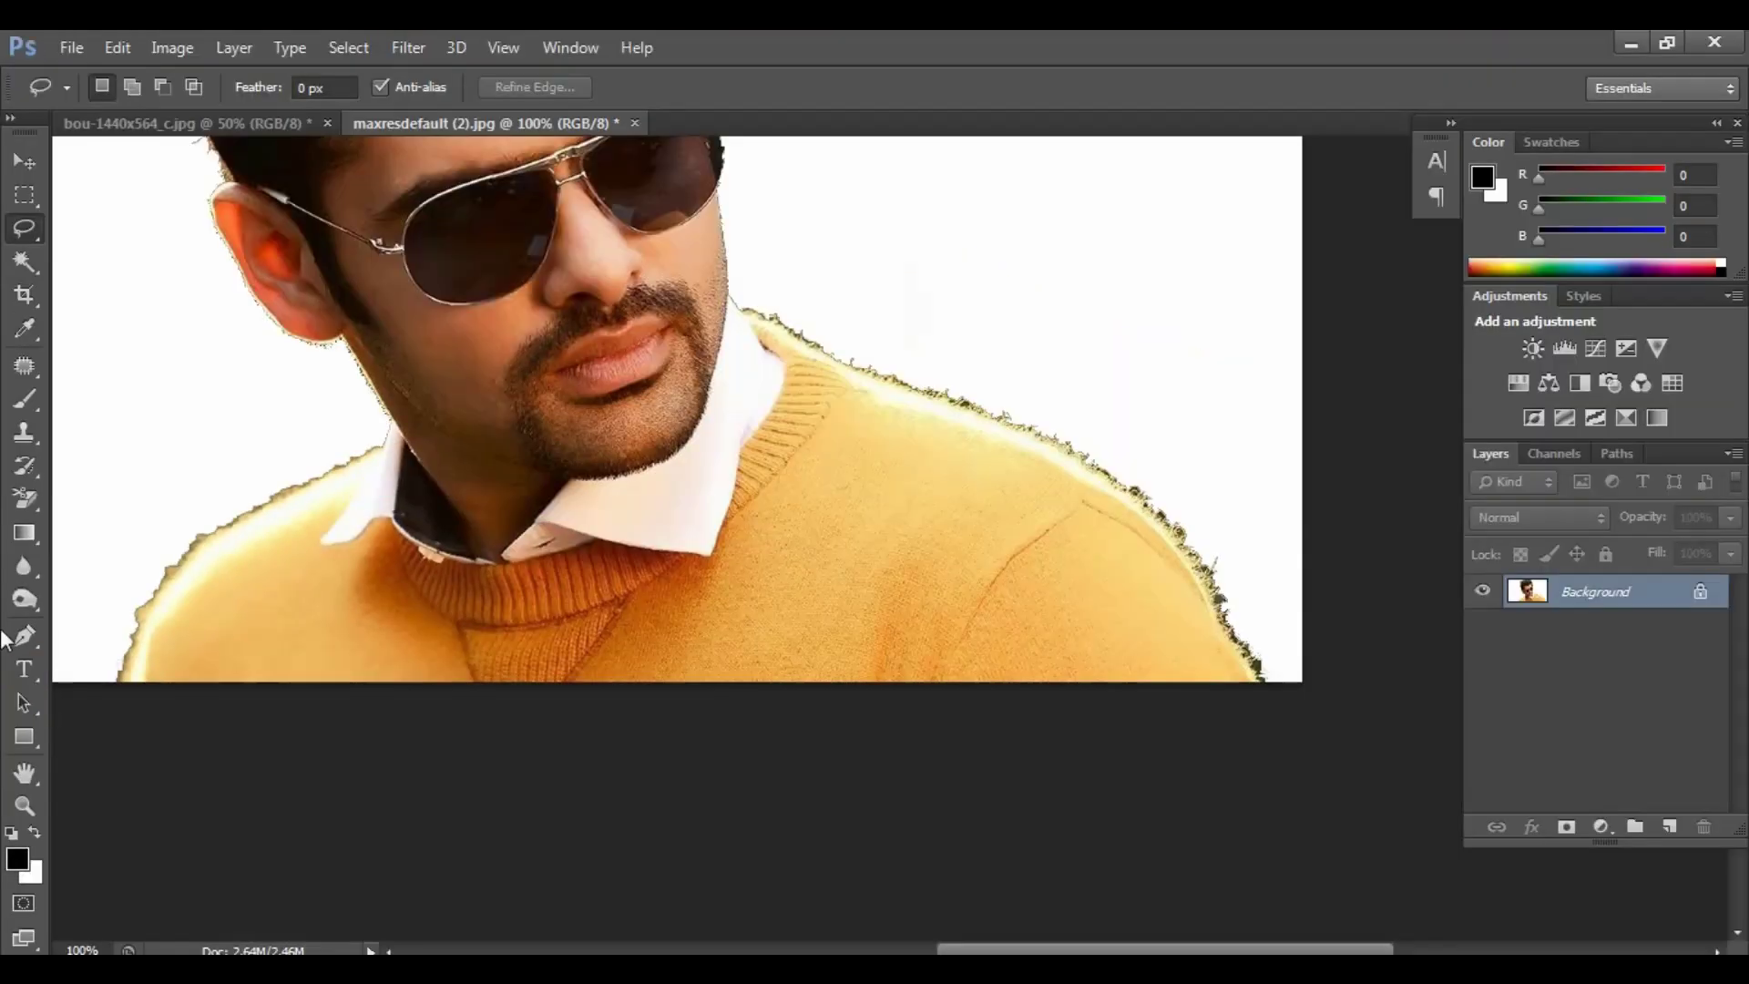
- Type 'Digital Studio' on the sweater, enlarge and stretch it taller, then commit the text layer
click(24, 670)
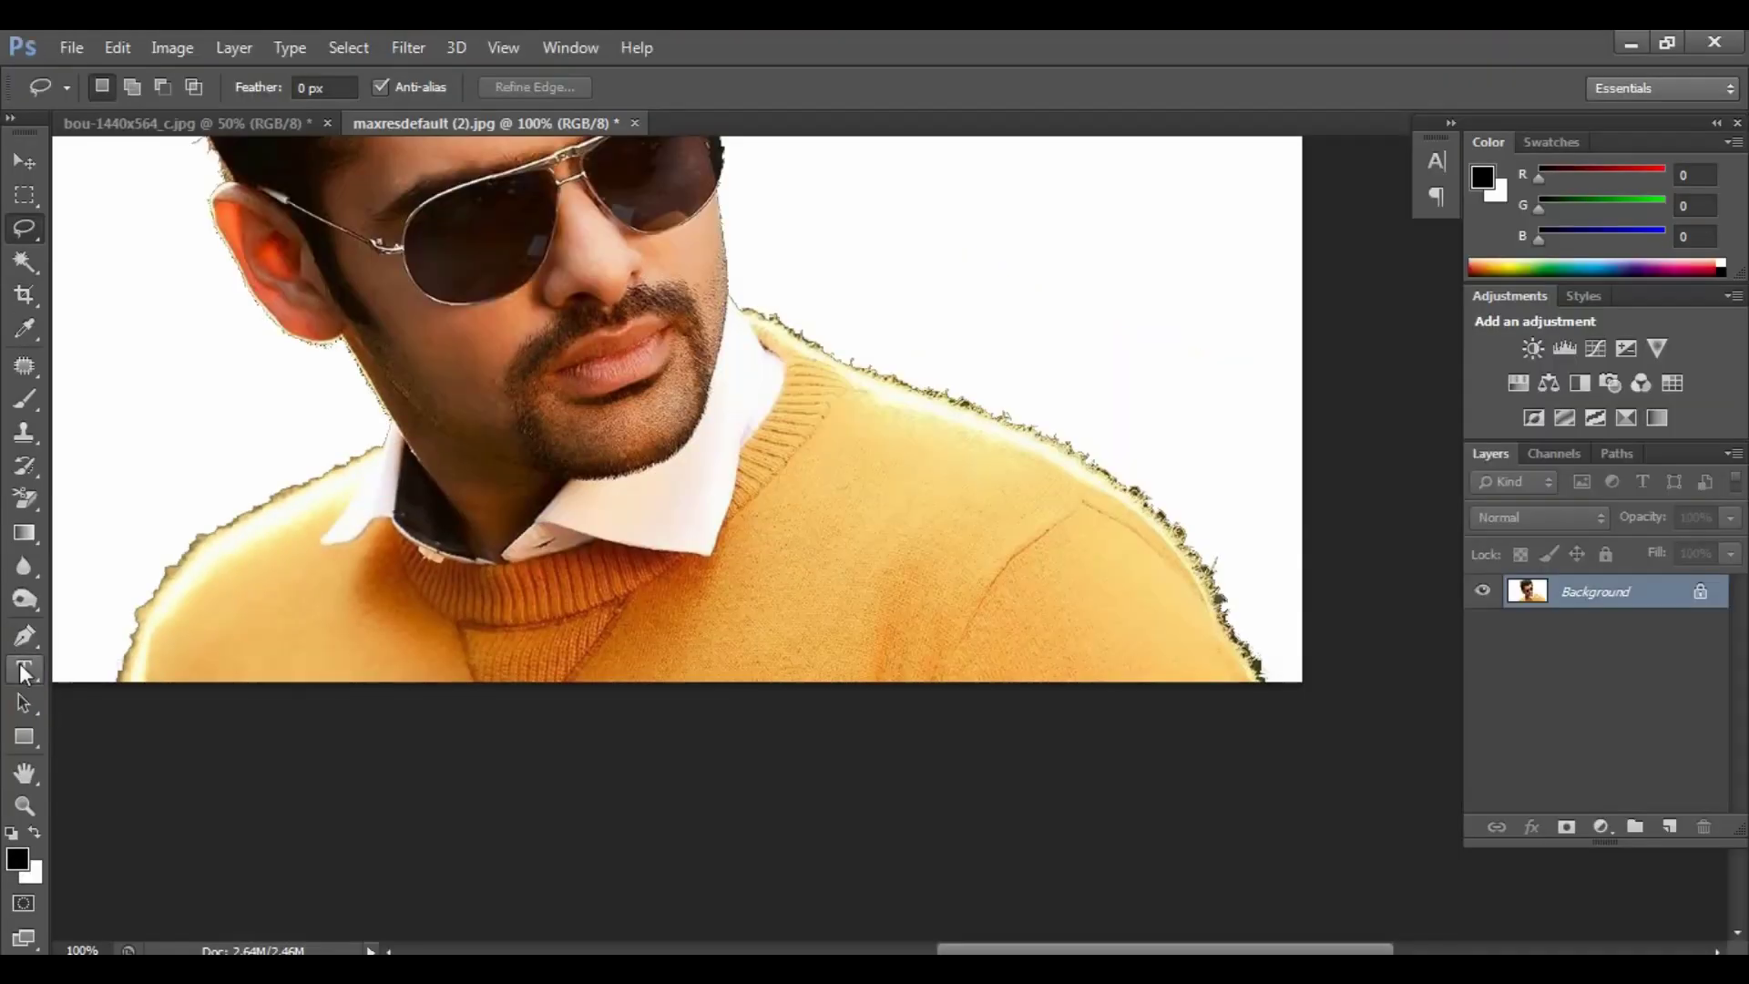
click(308, 639)
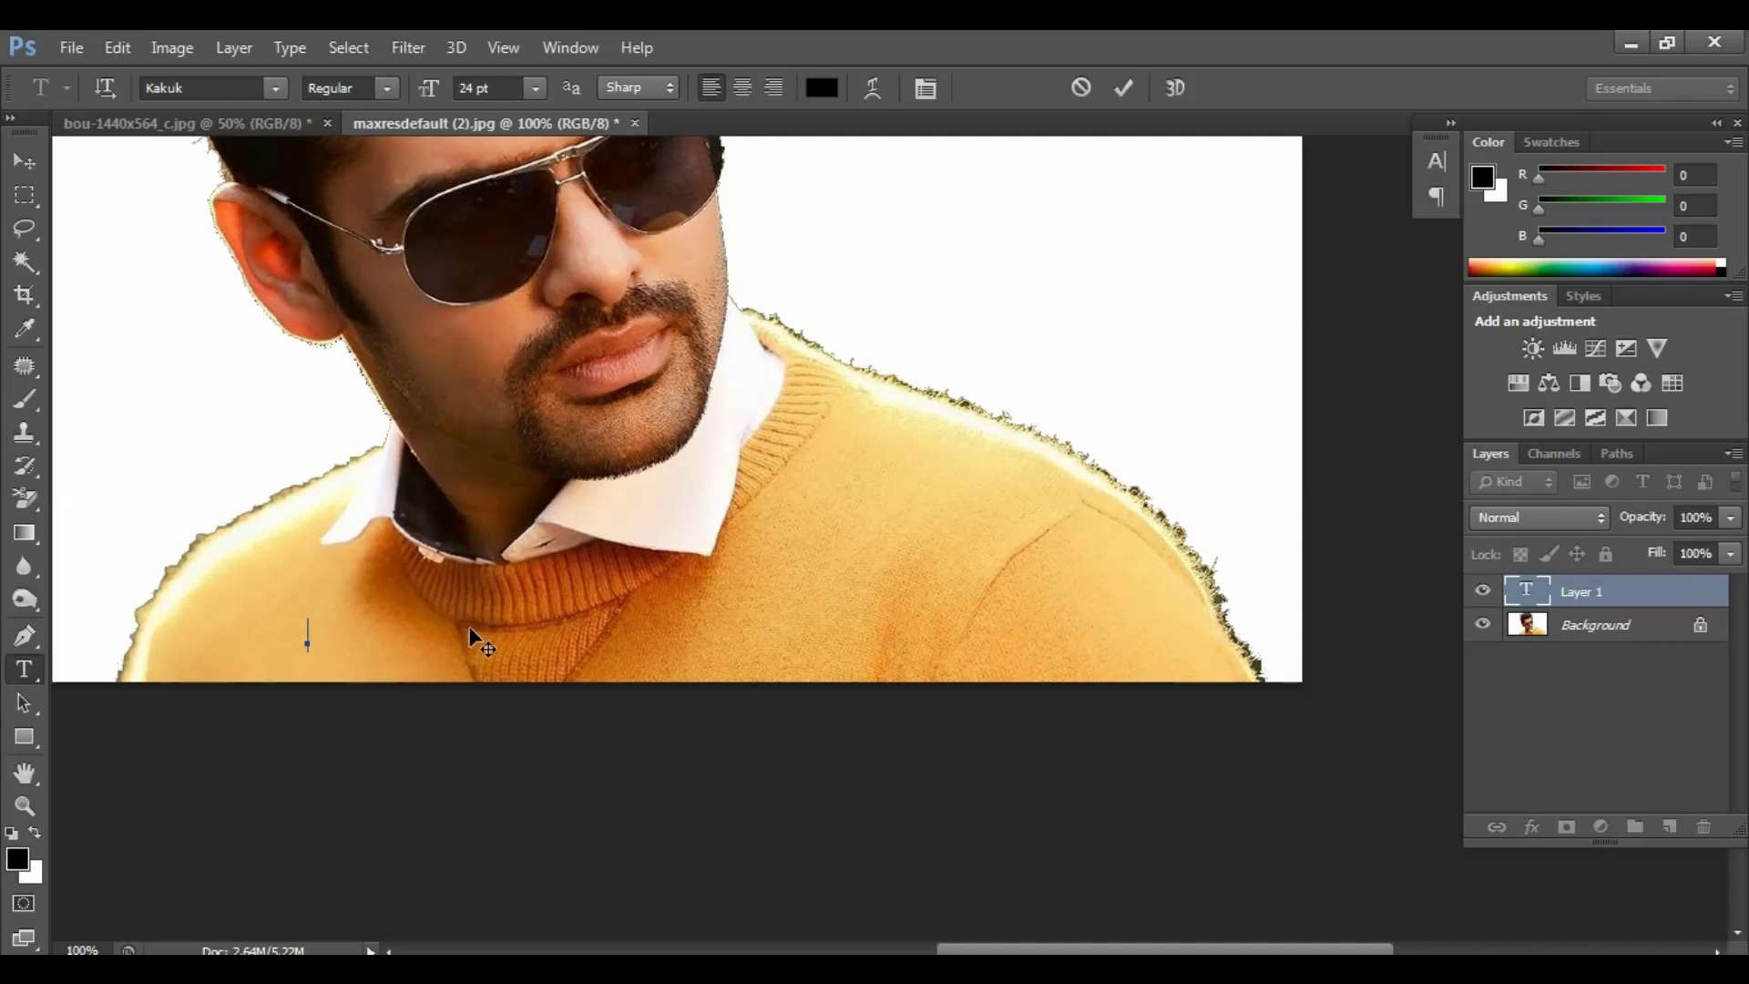
text(Dig)
text(ital Studi)
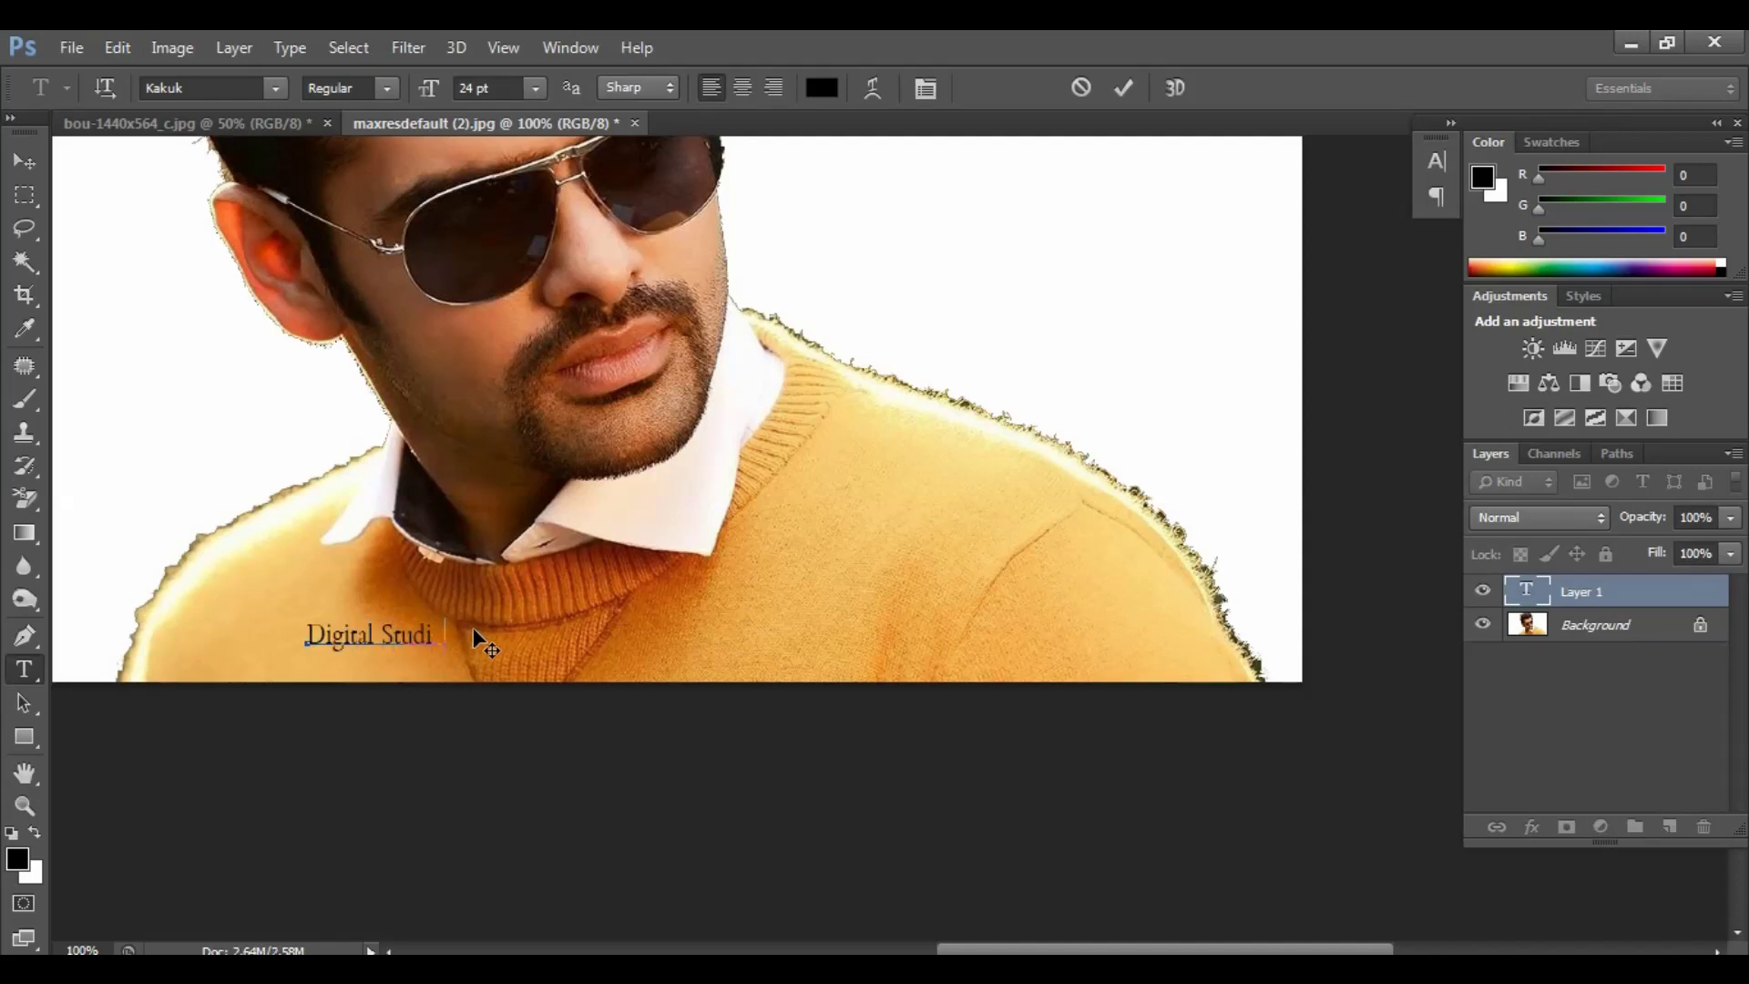
text(o)
drag(449, 654, 692, 671)
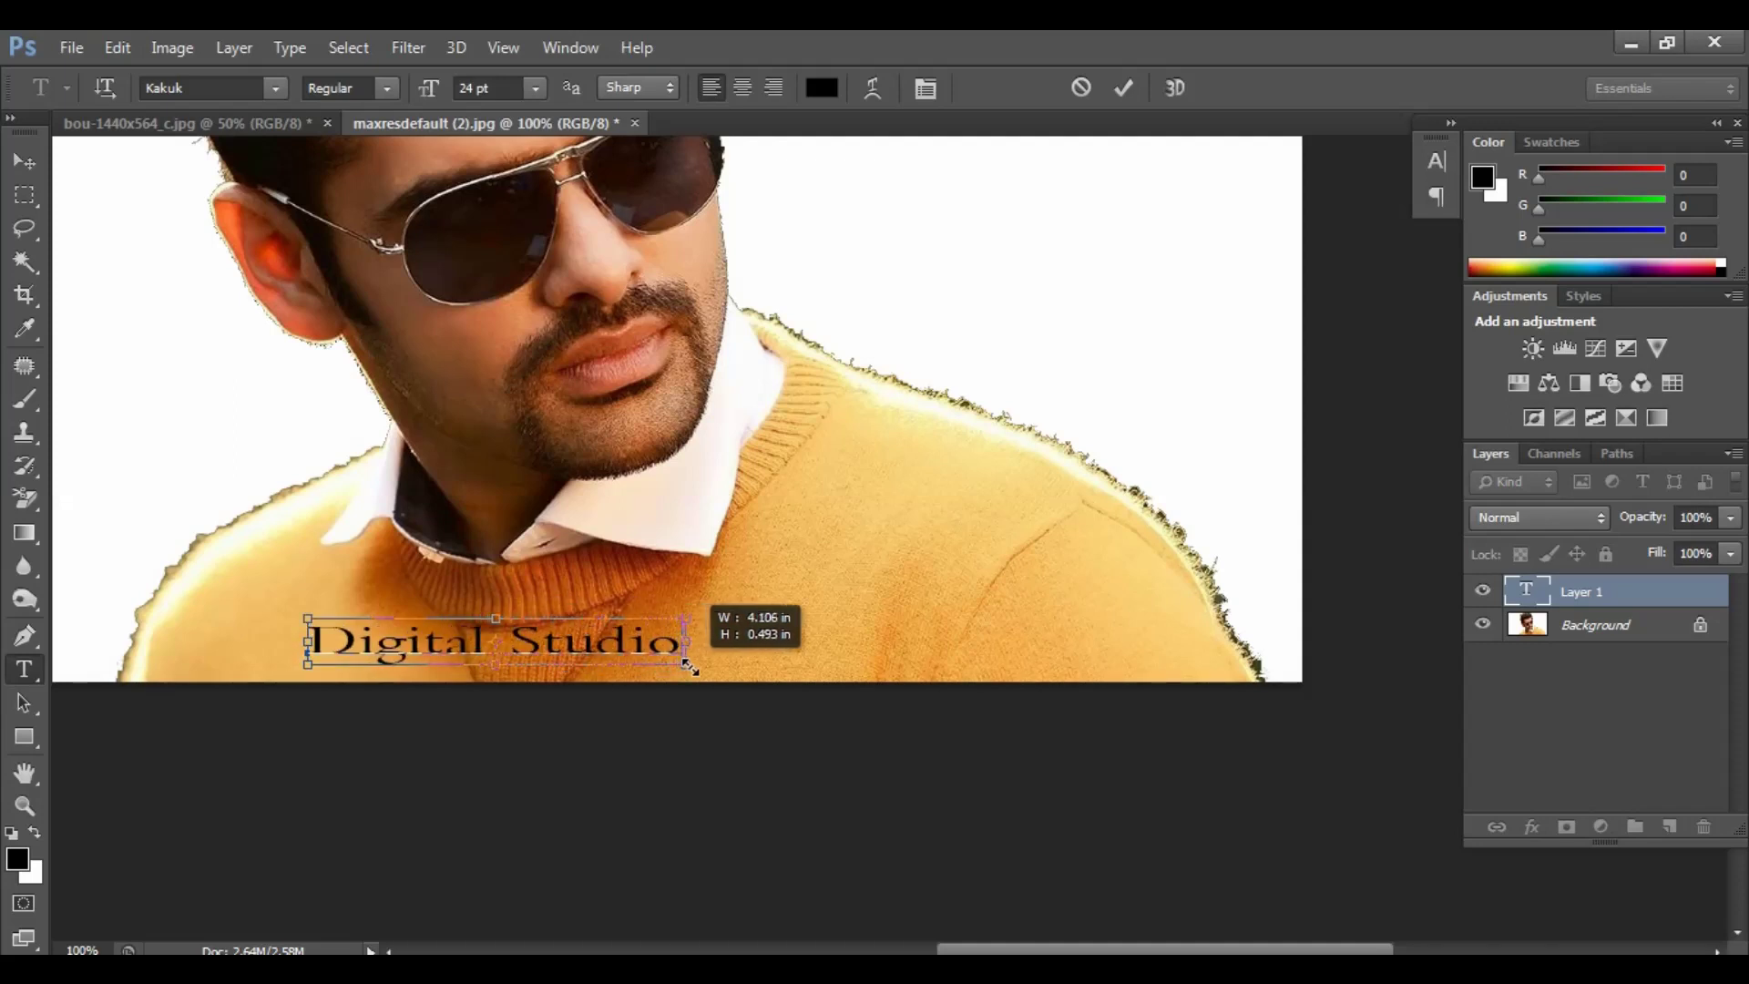
drag(689, 667, 697, 674)
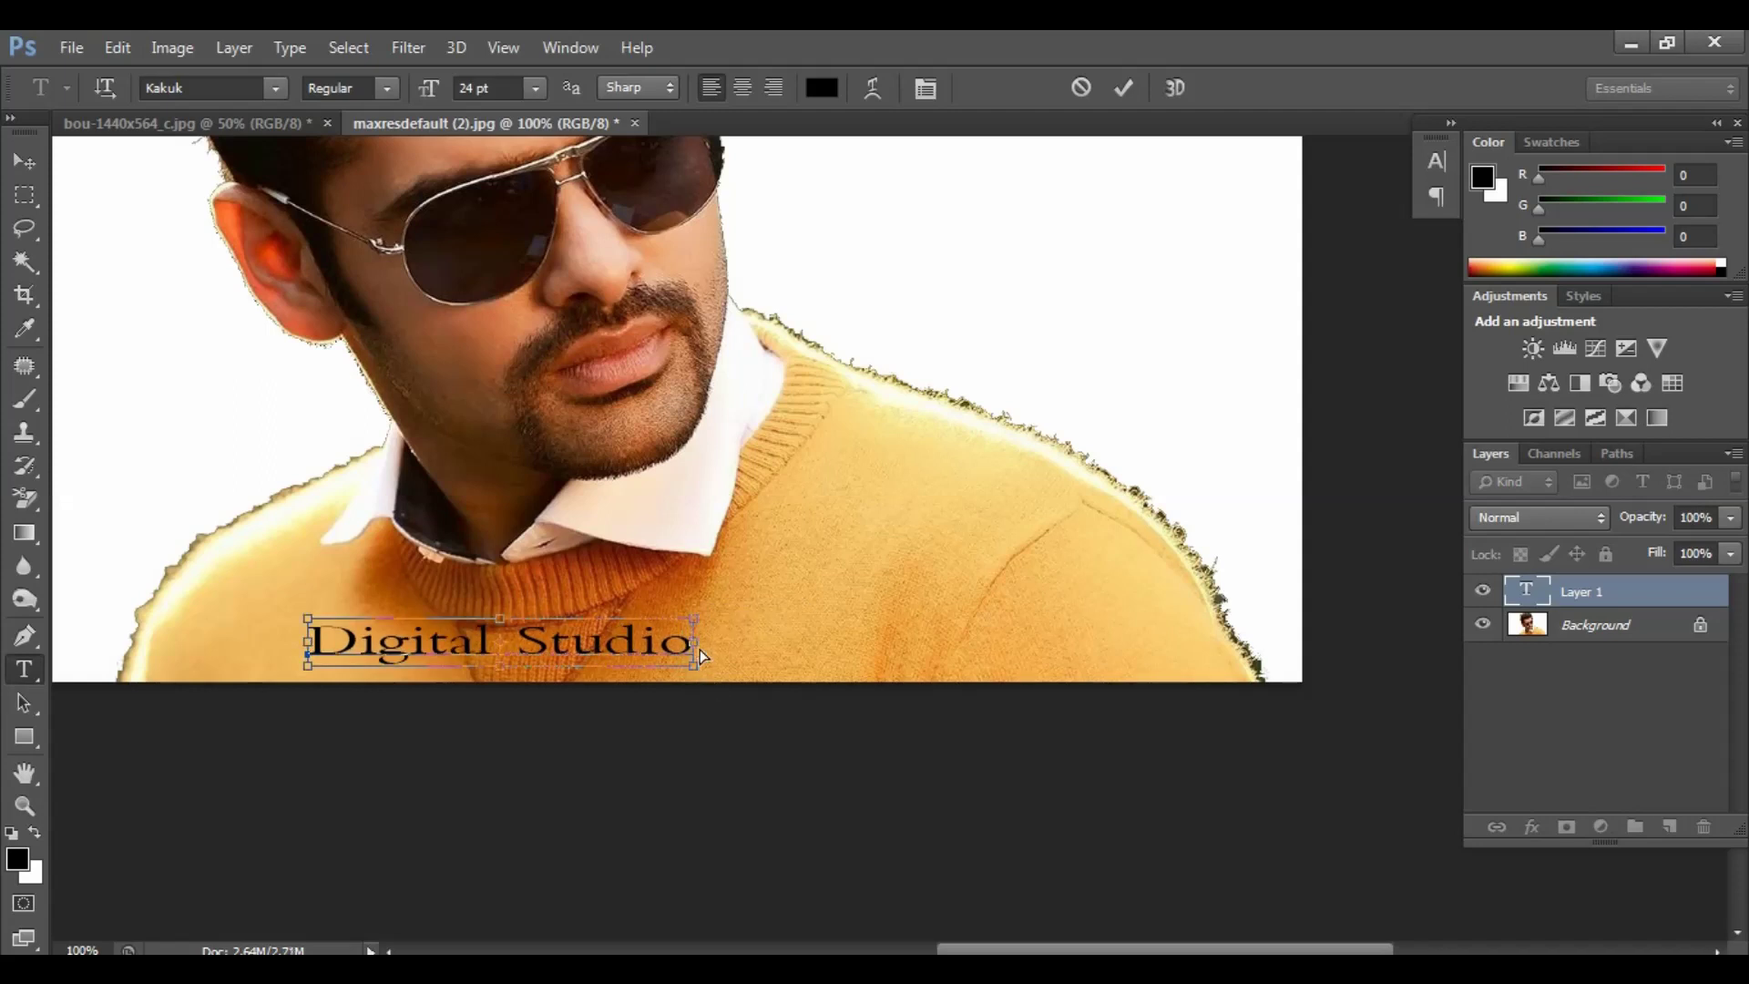
drag(694, 618, 708, 597)
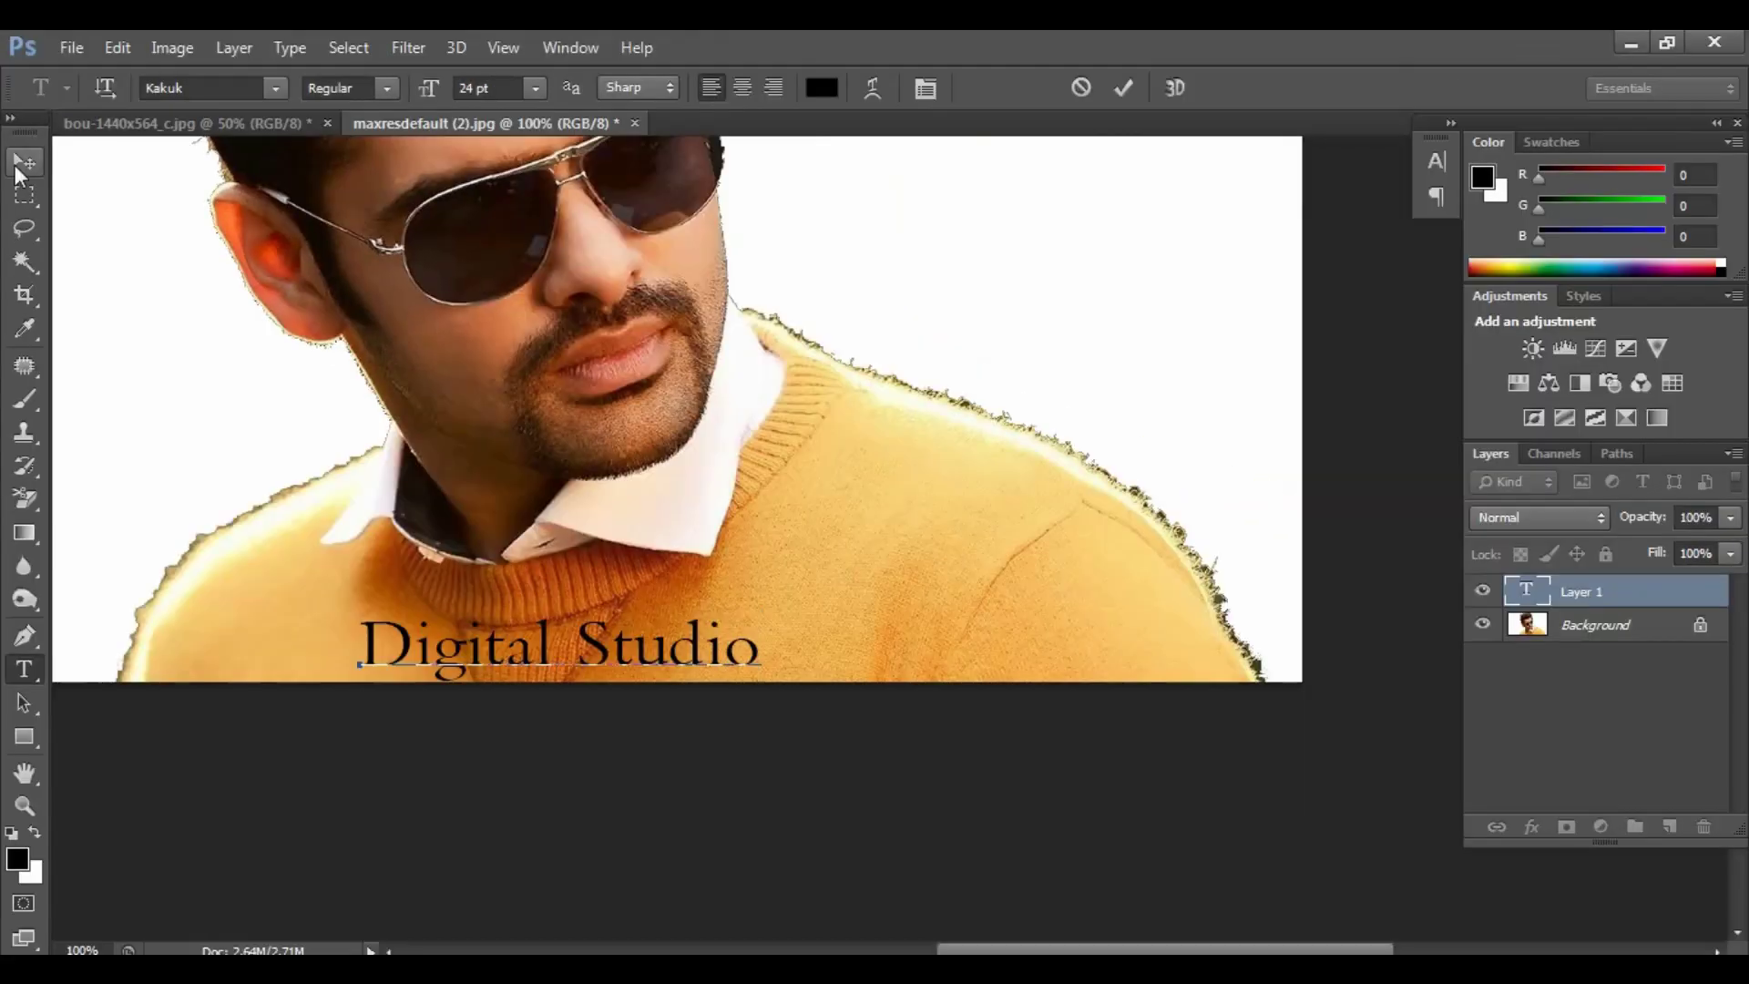
click(22, 163)
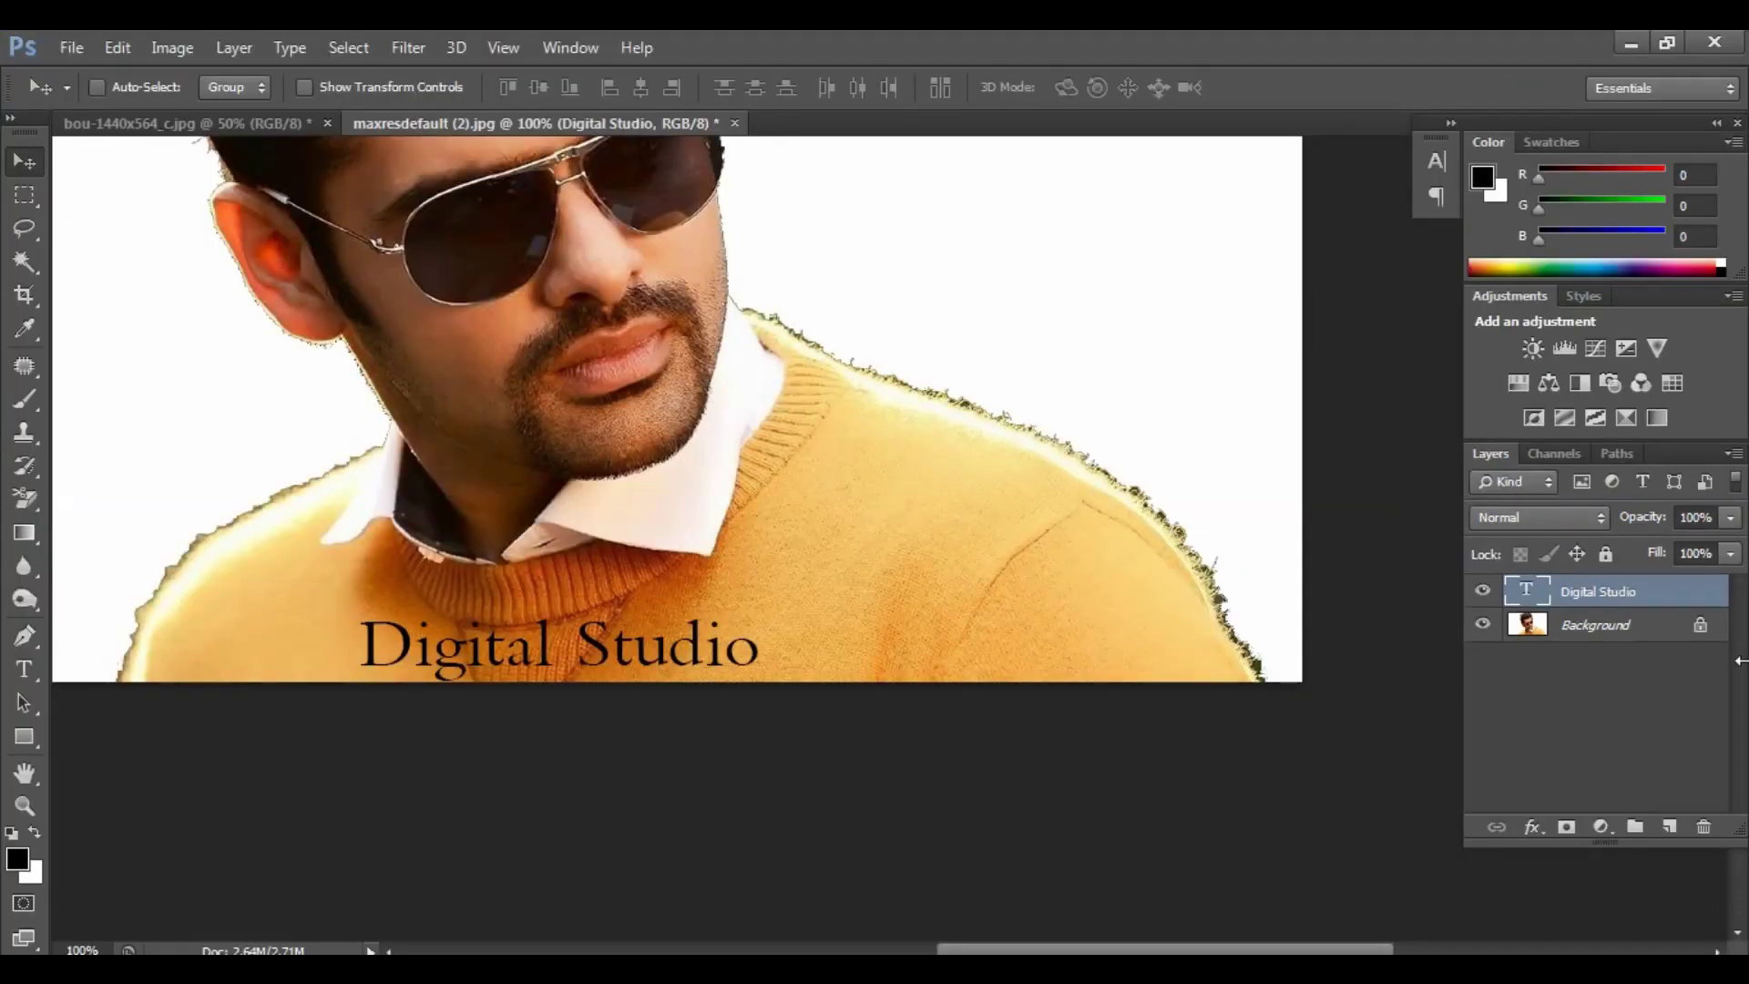
- Merge Visible to flatten the Digital Studio text into the Background, then zoom out to 50%
key(ctrl+shift+e)
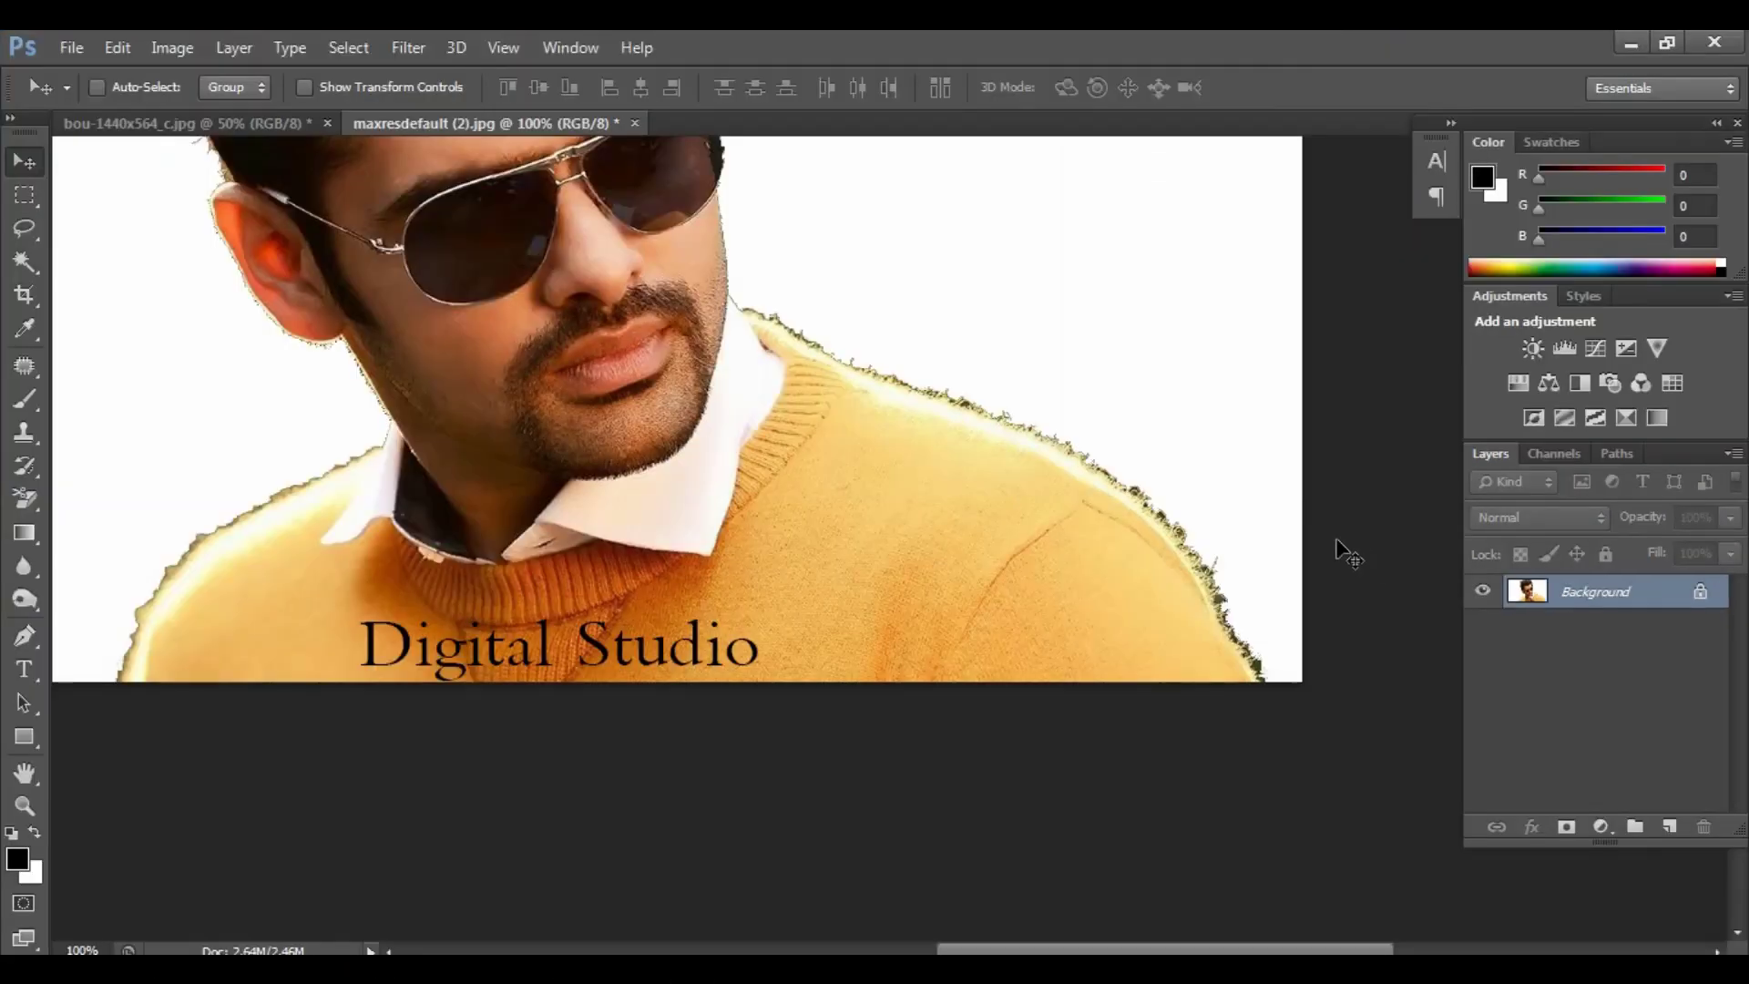
key(ctrl+minus)
key(ctrl+minus)
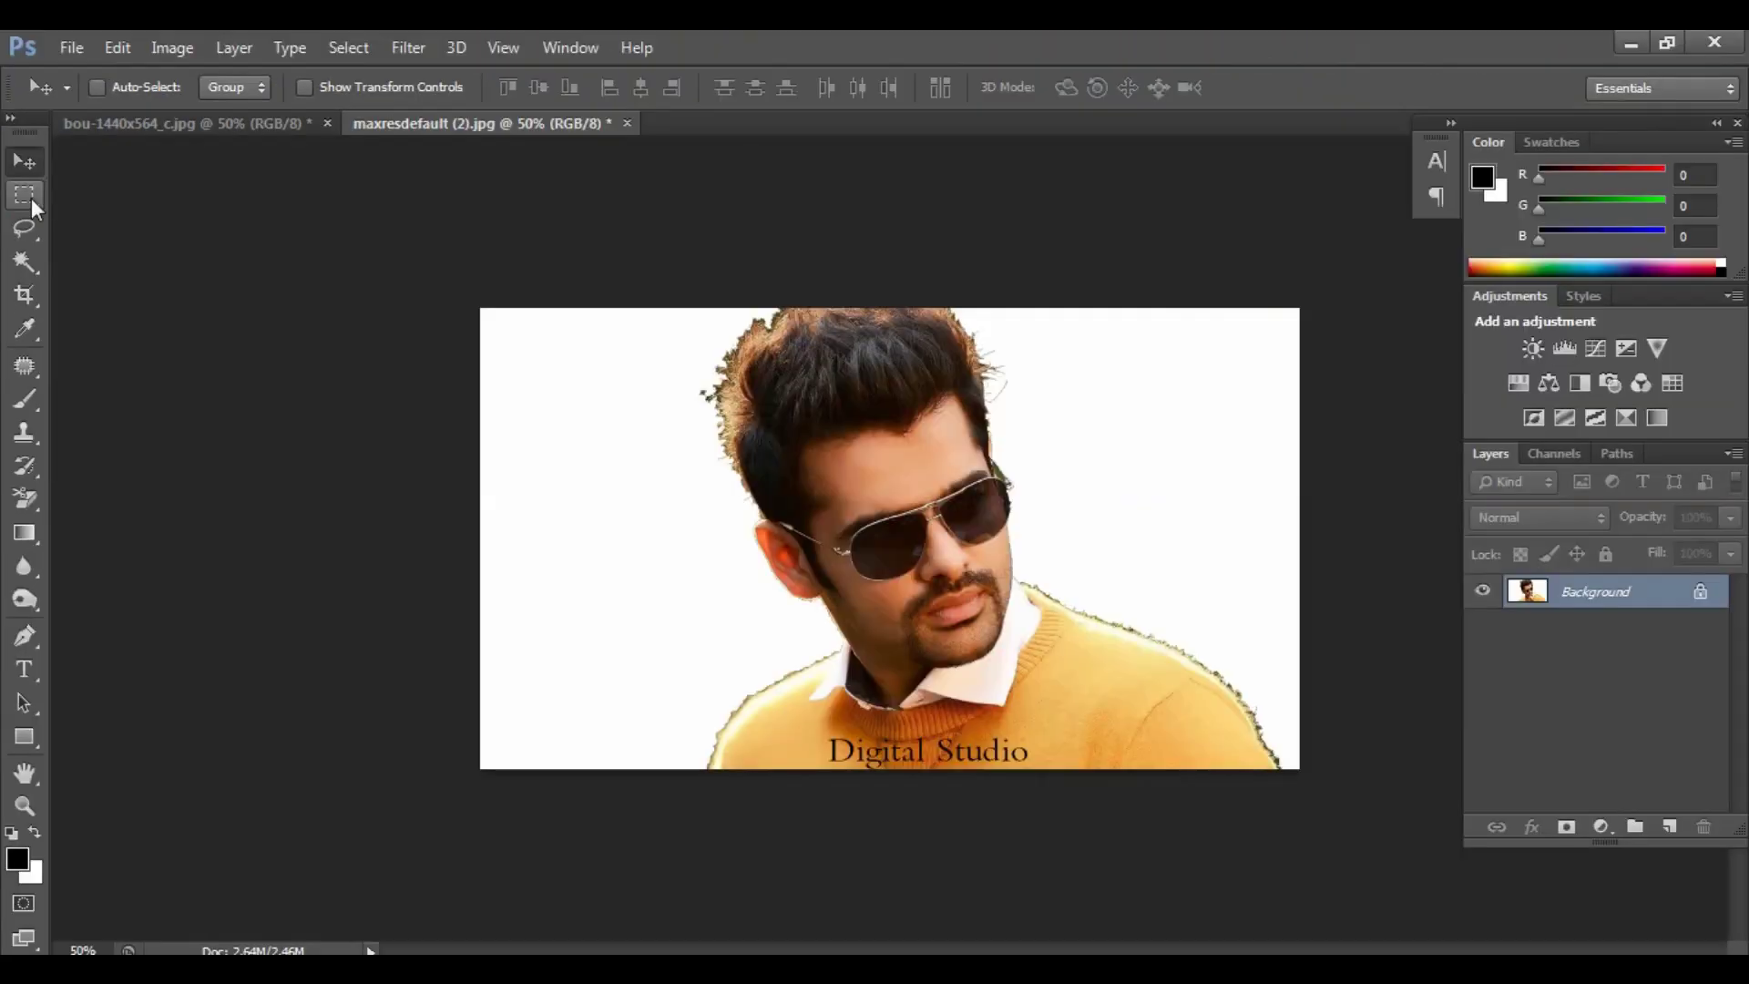
- Crop the canvas to a tall rectangular marquee tightly framing the man
click(31, 198)
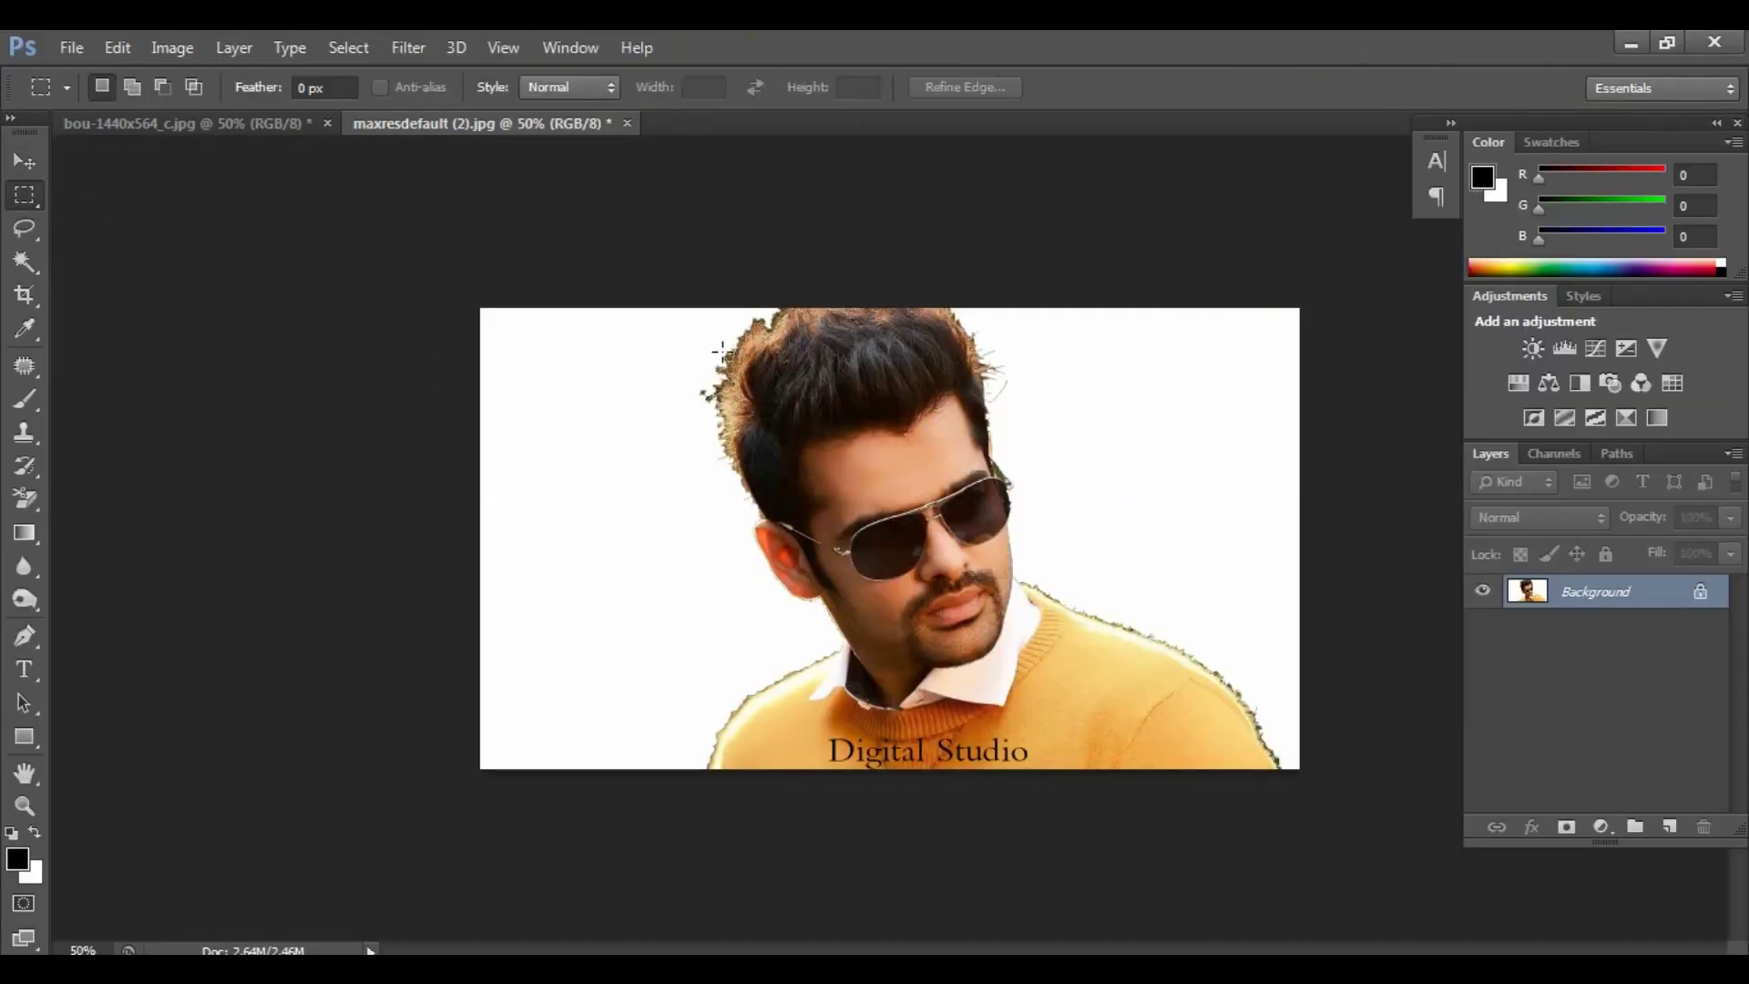
drag(696, 290, 1110, 782)
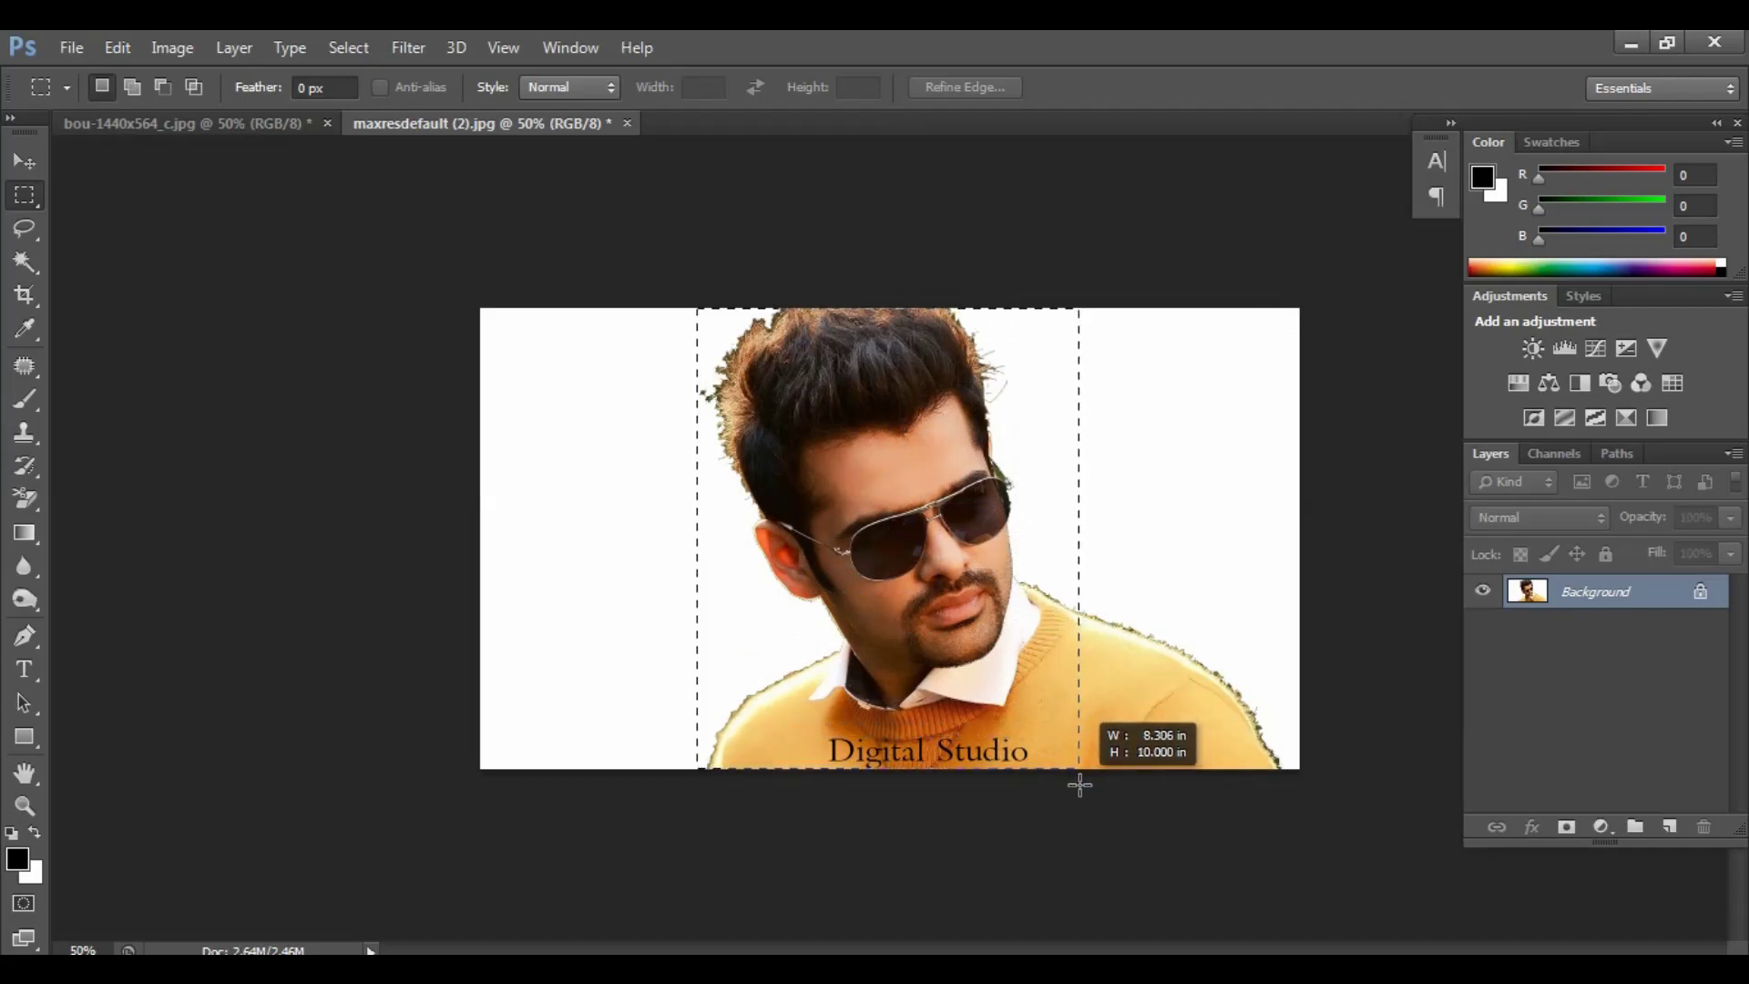
drag(1110, 781, 1079, 782)
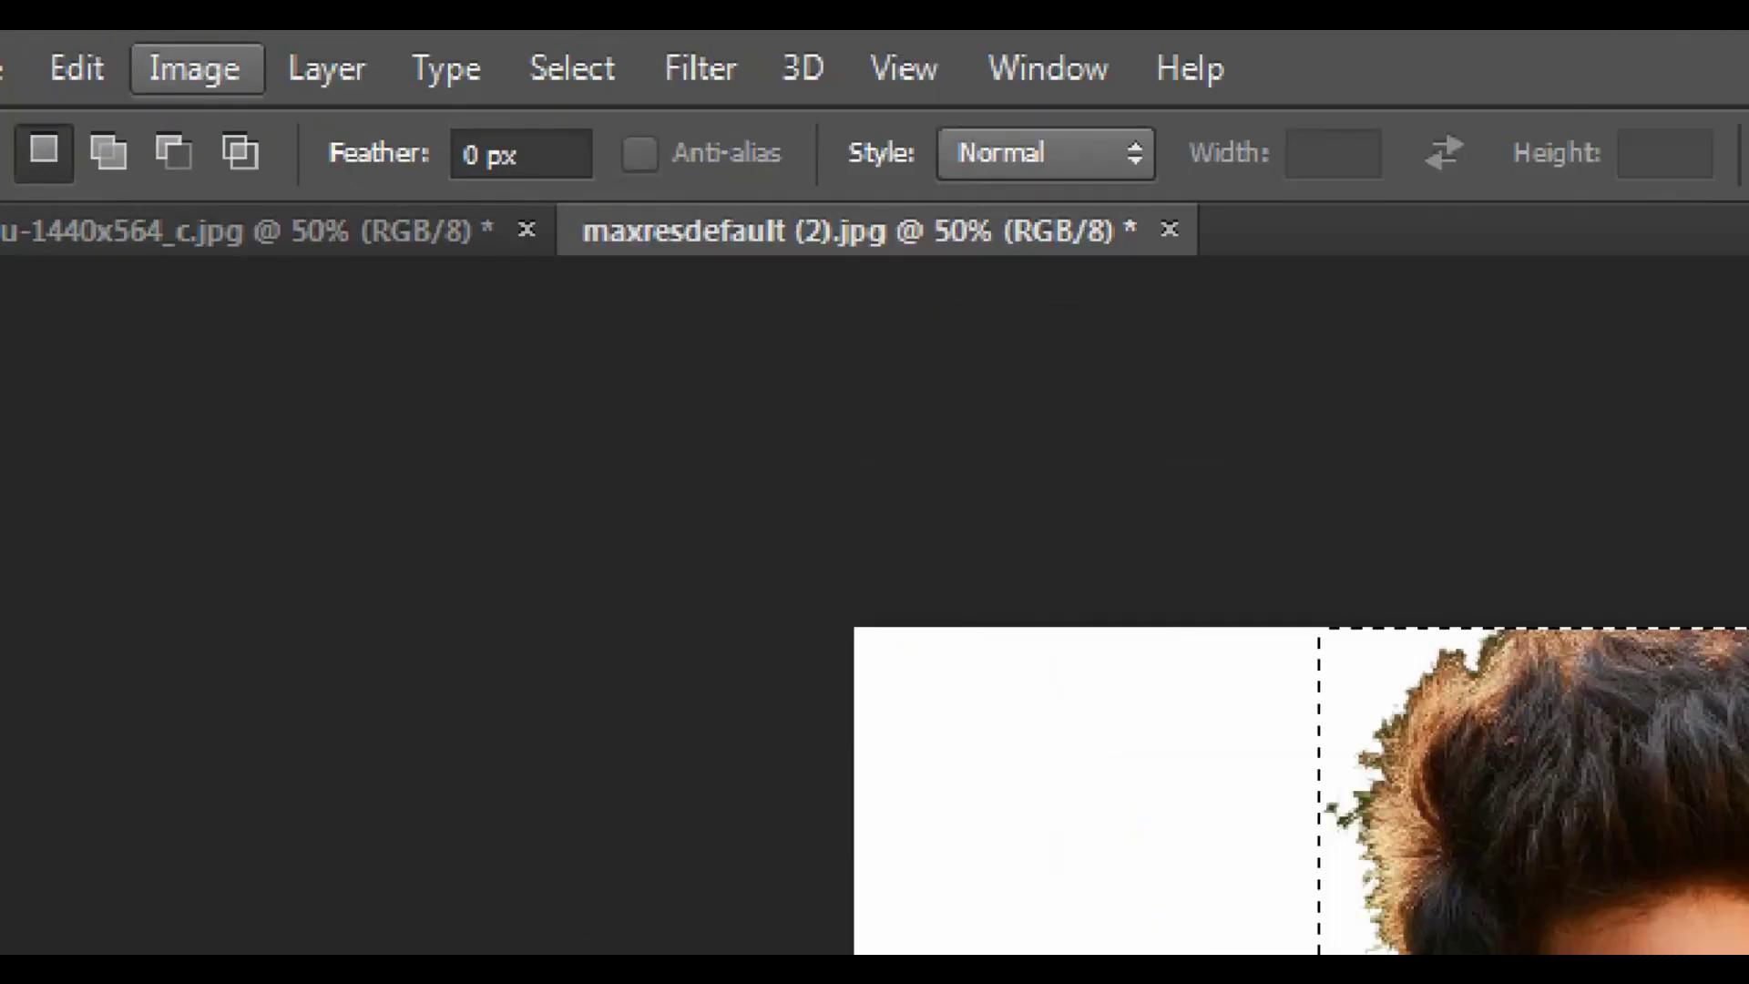
click(183, 51)
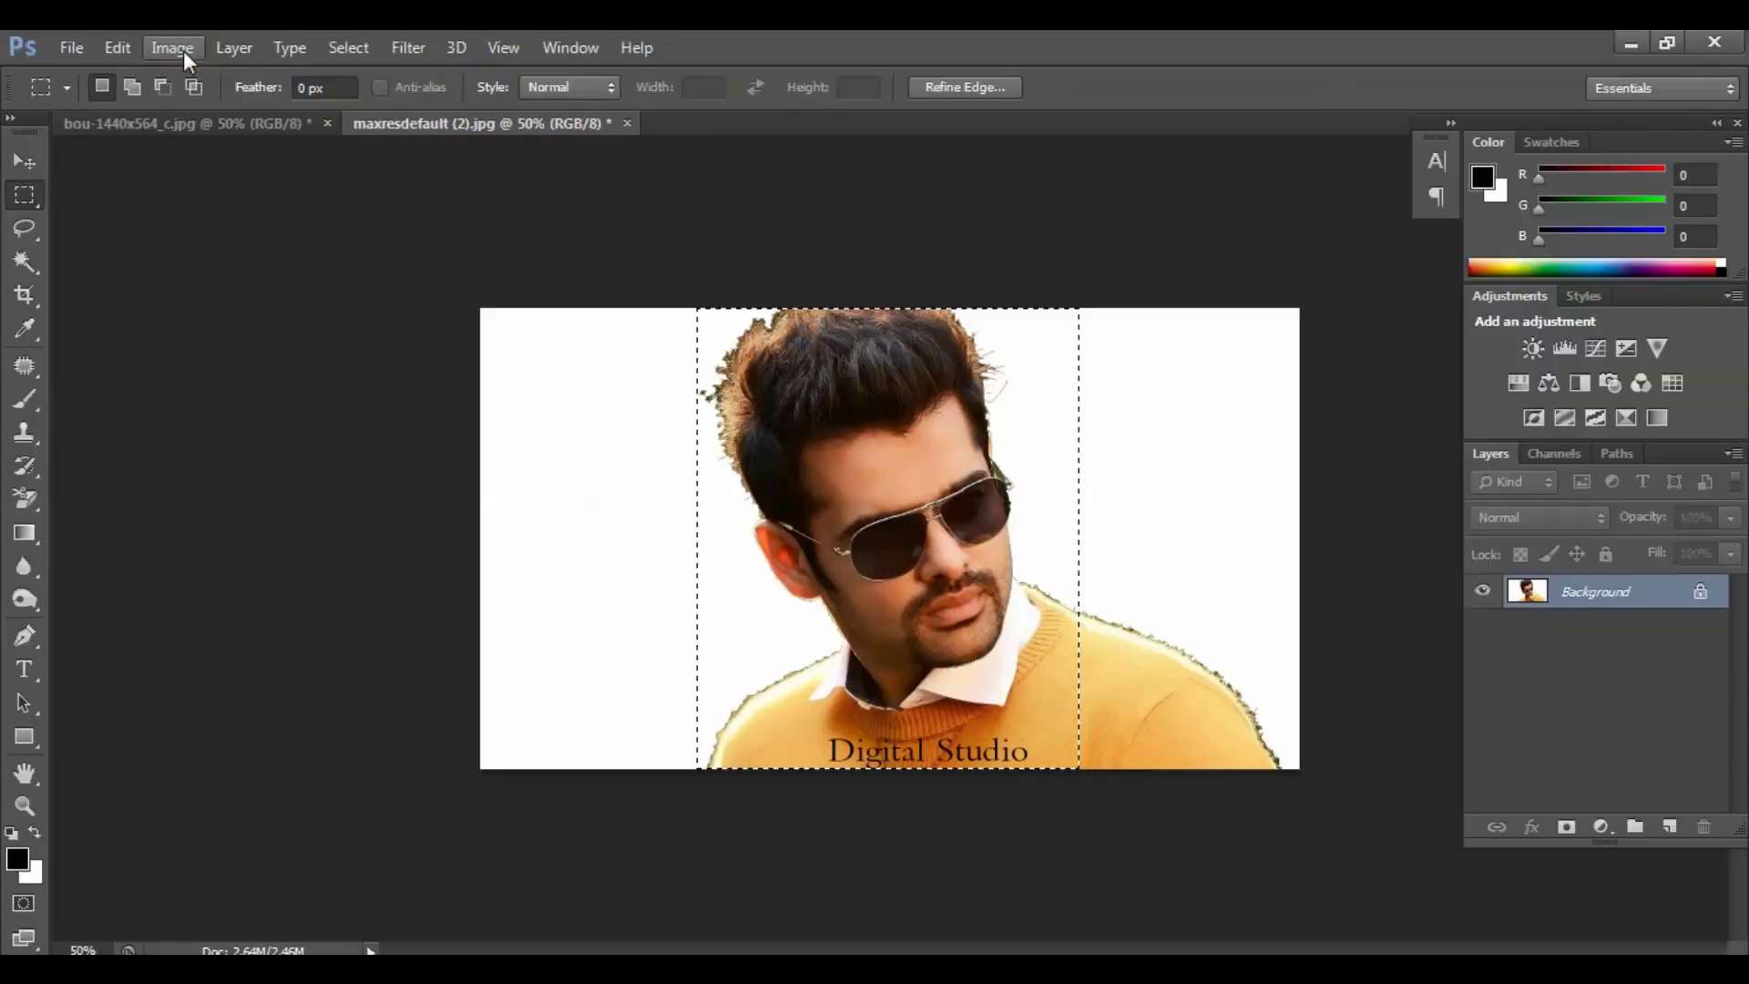
click(183, 51)
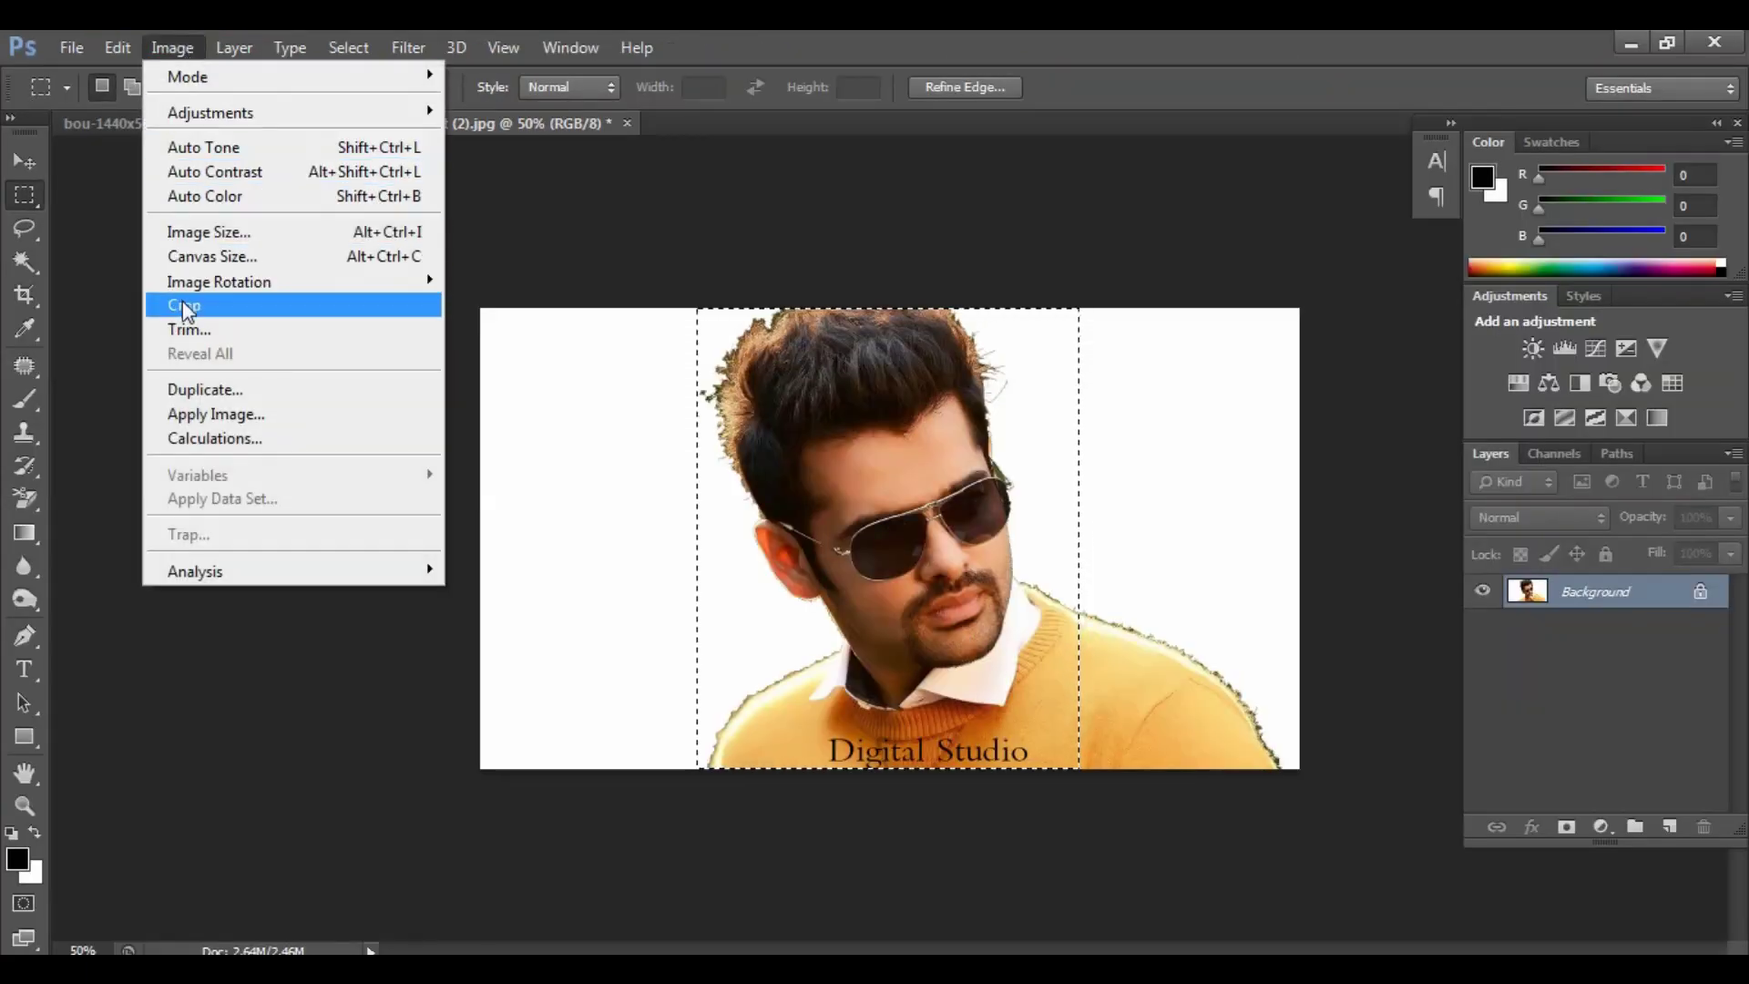
click(187, 306)
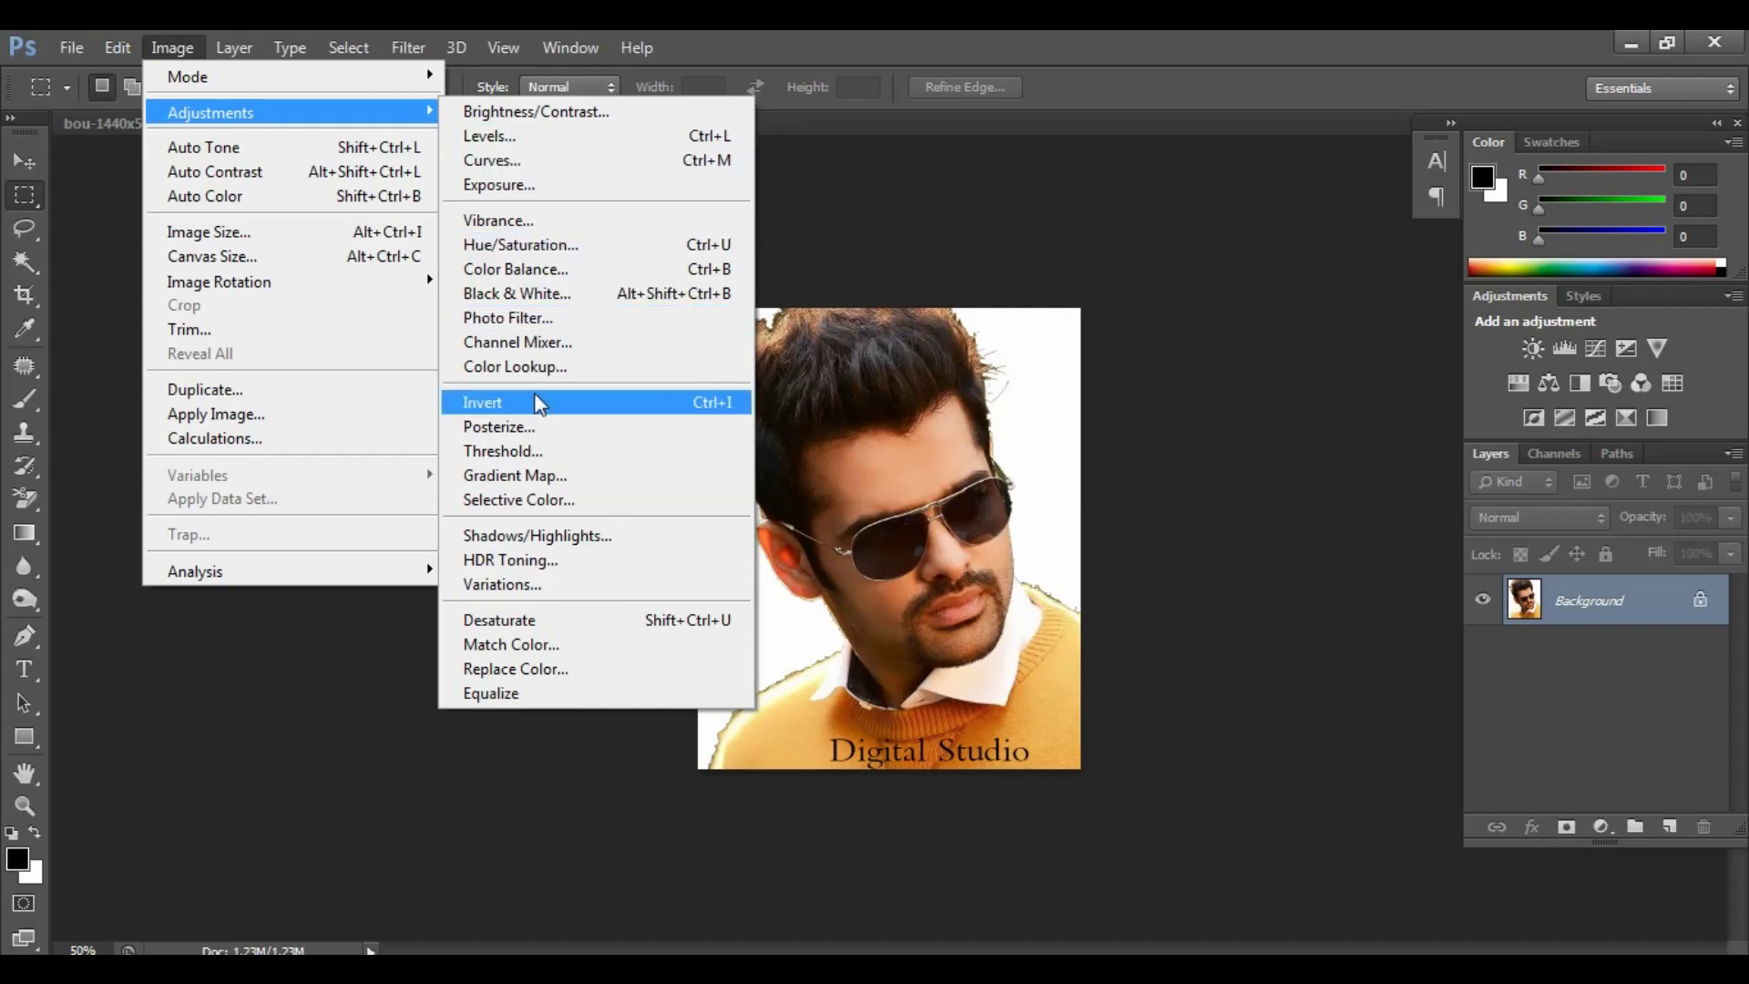
- Apply a Threshold adjustment with the level slider lowered to reduce black areas
click(504, 455)
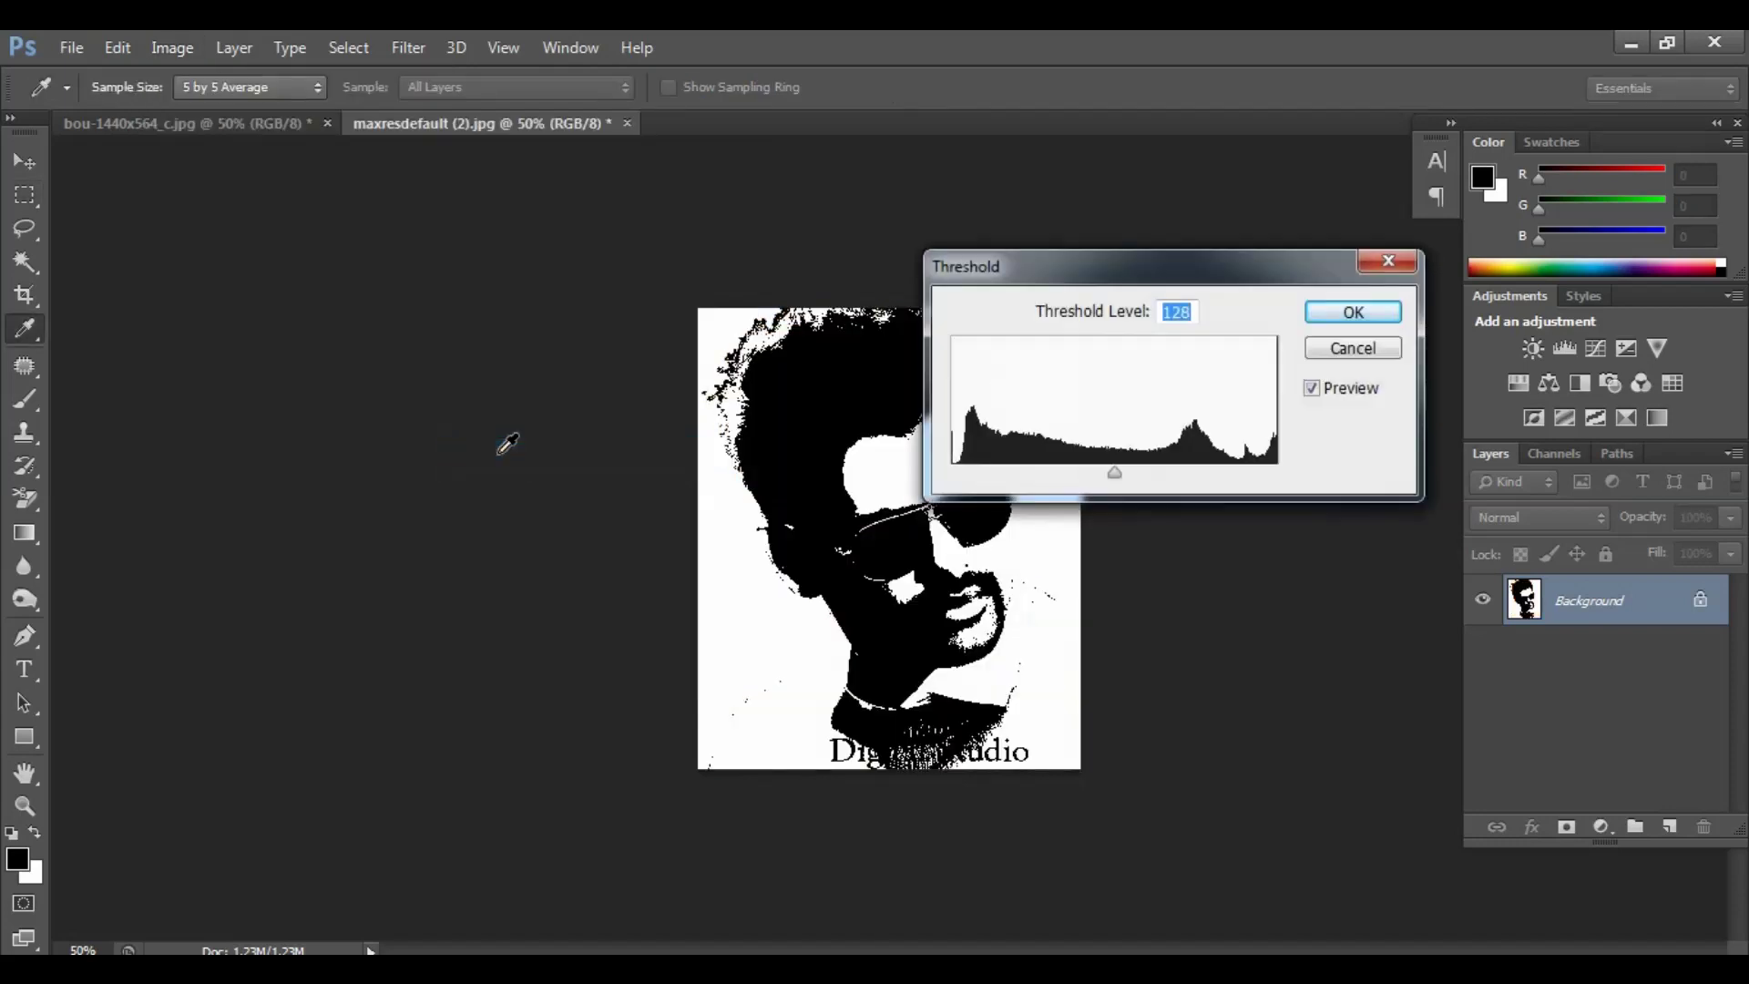
drag(1178, 269, 1343, 240)
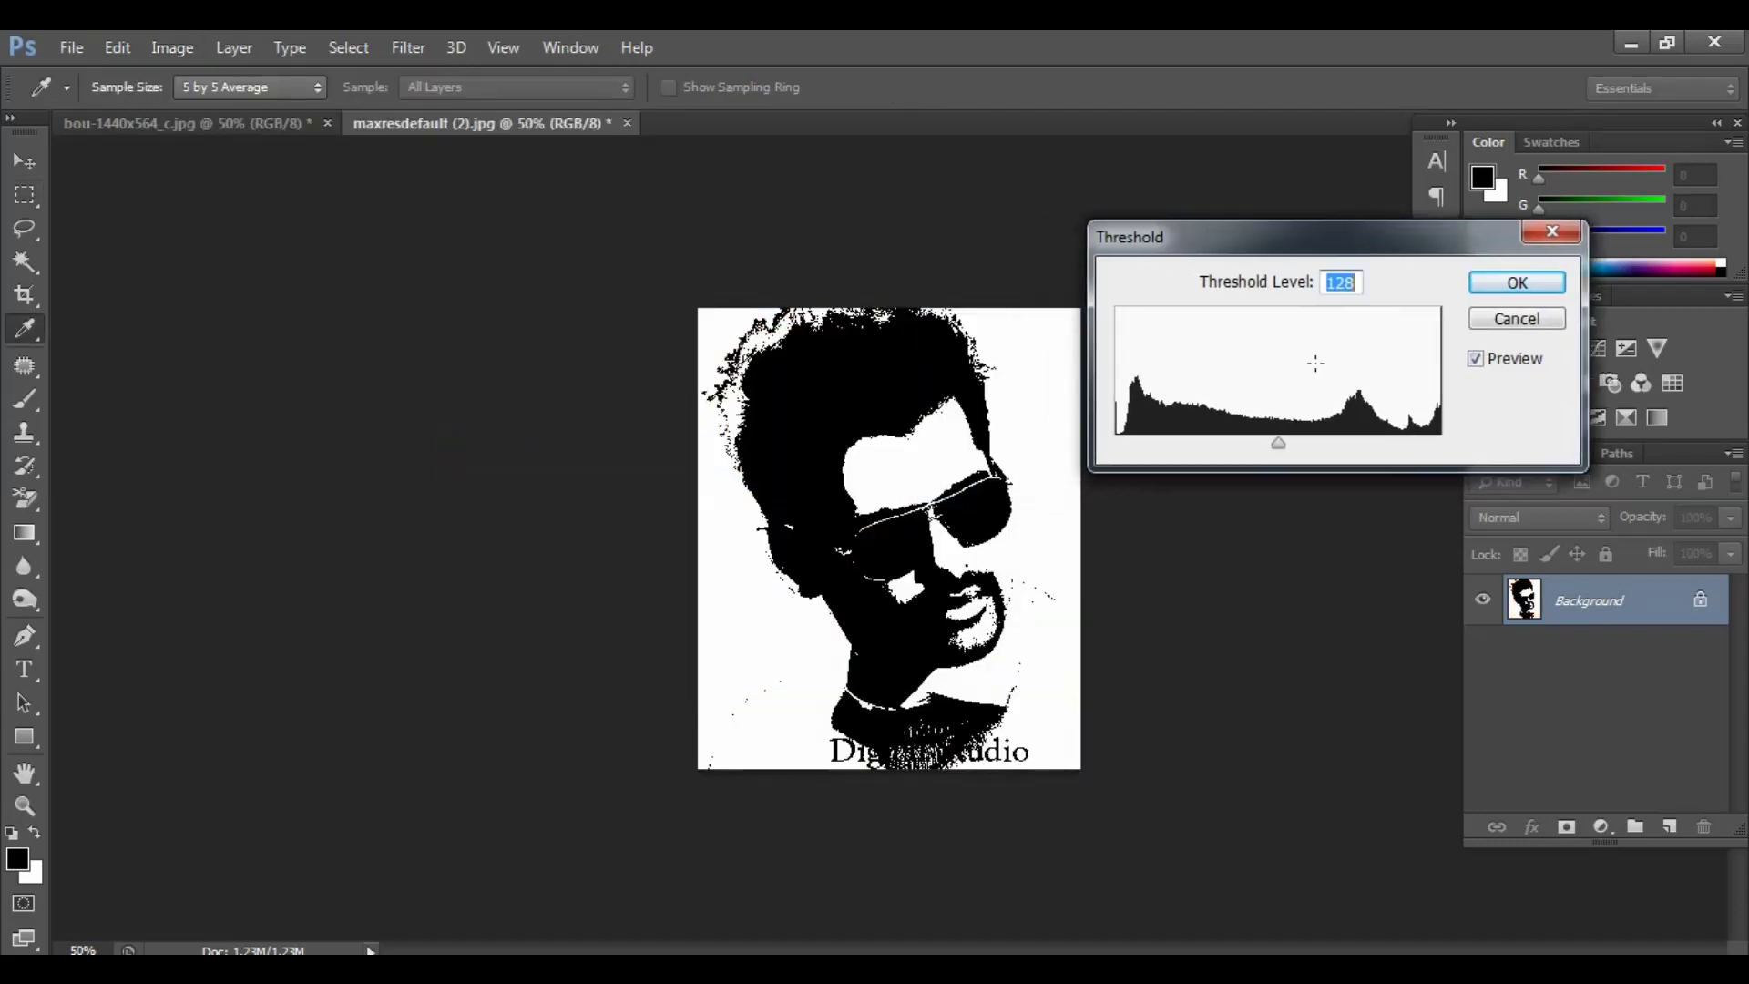
drag(1279, 446, 1228, 459)
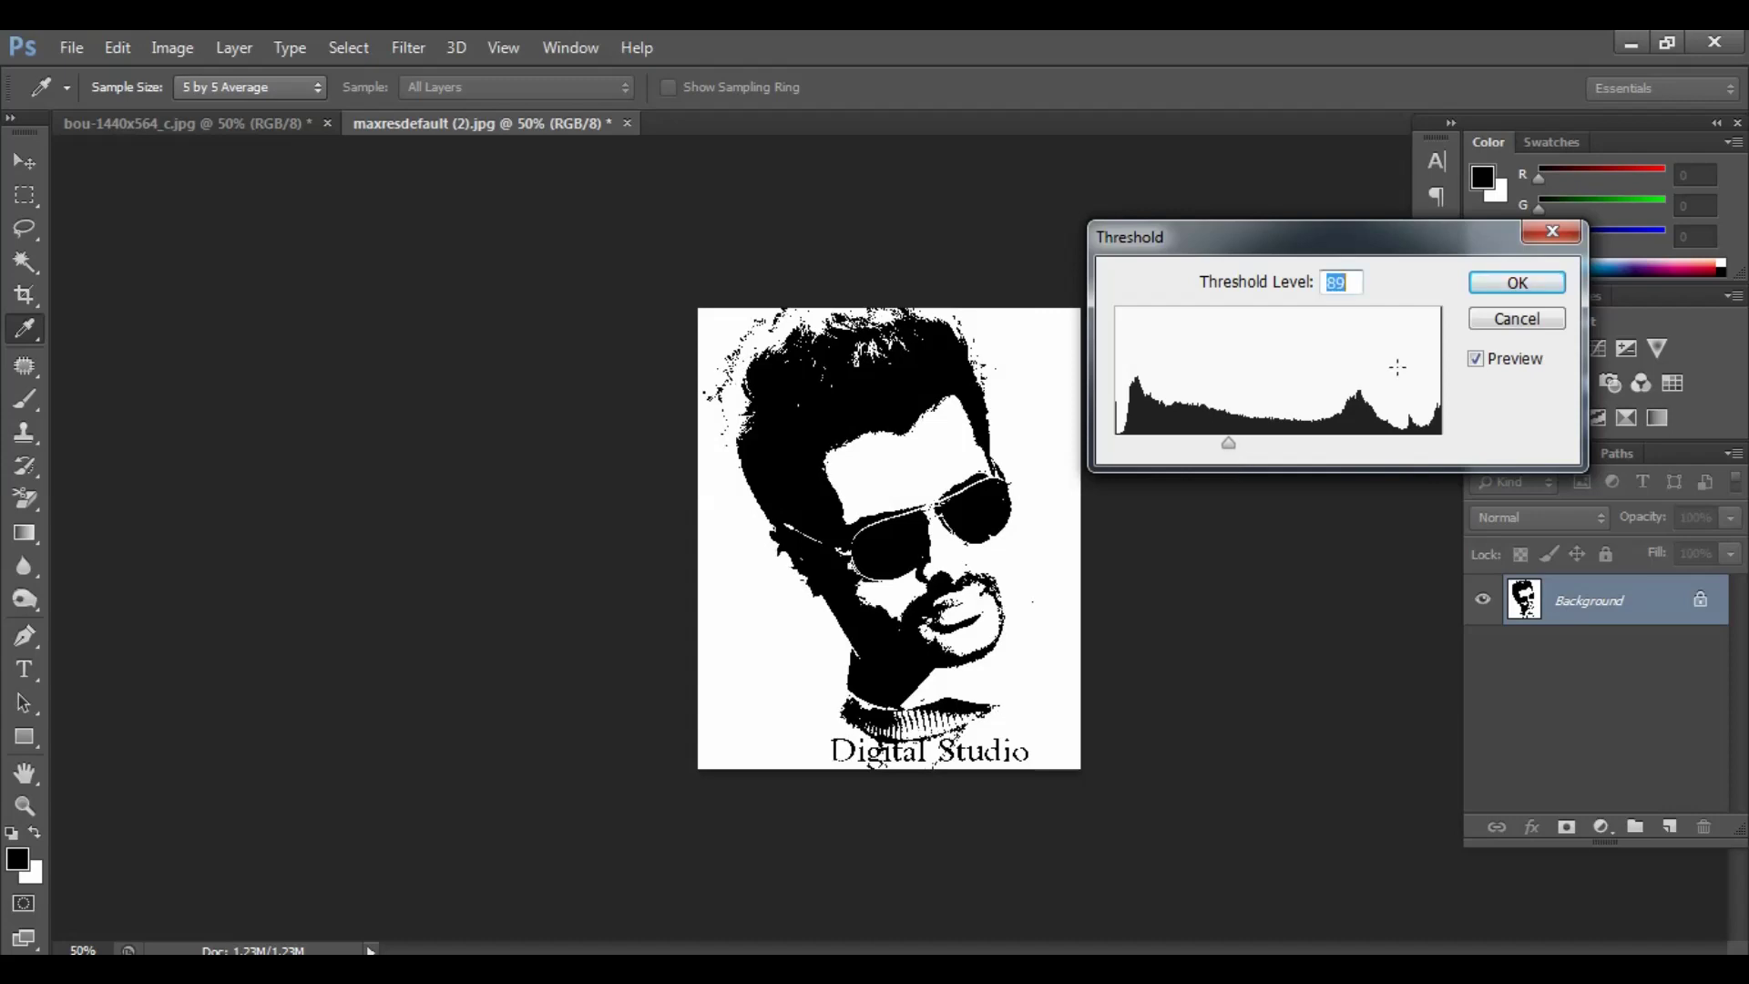
click(1517, 290)
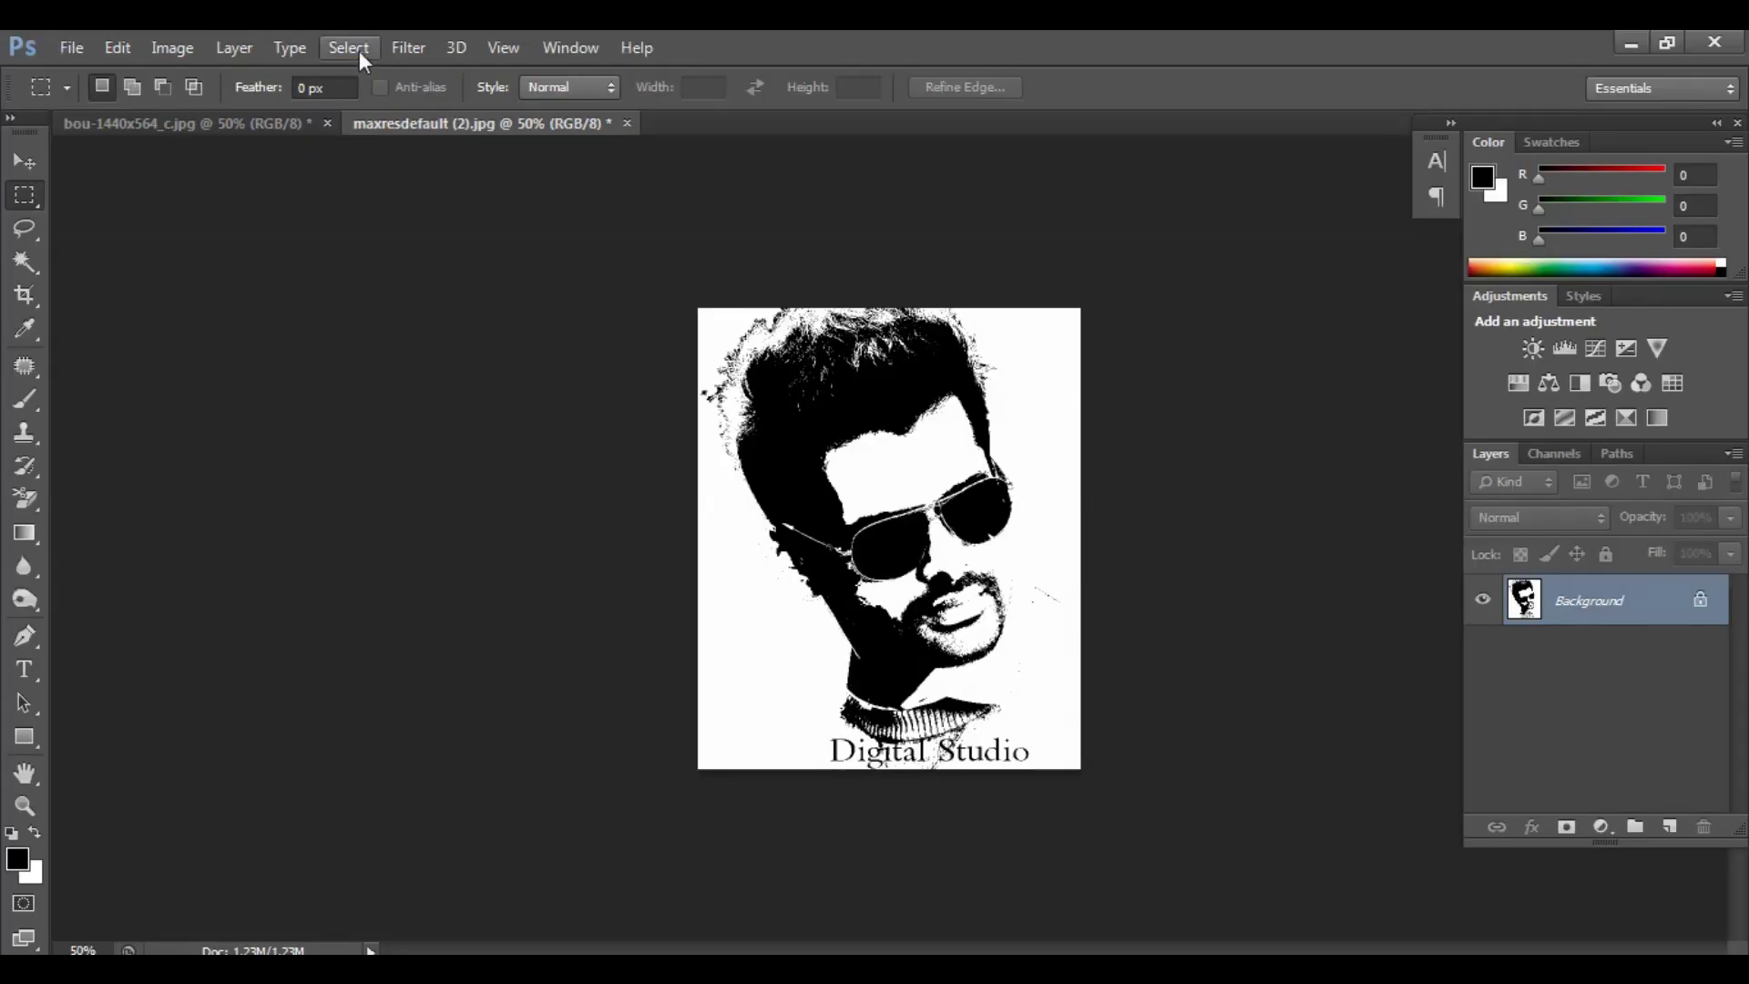
- Select all black areas with Color Range, sampling the hair at Fuzziness 122
click(357, 51)
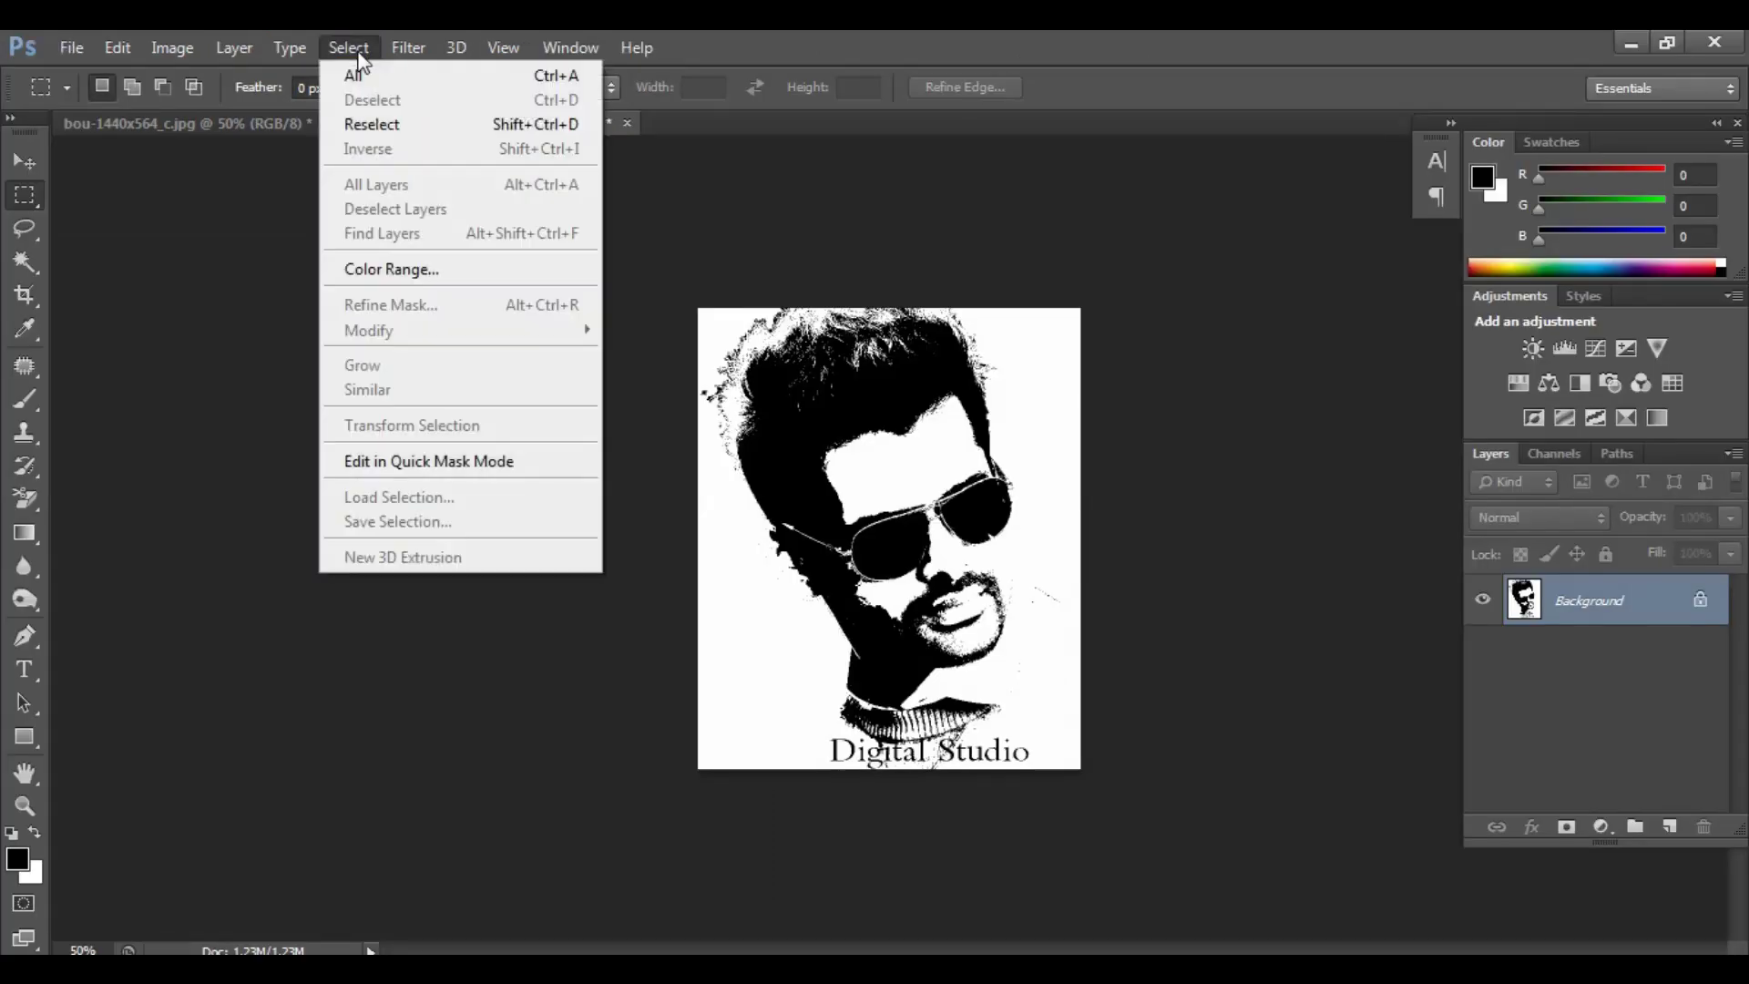
click(381, 271)
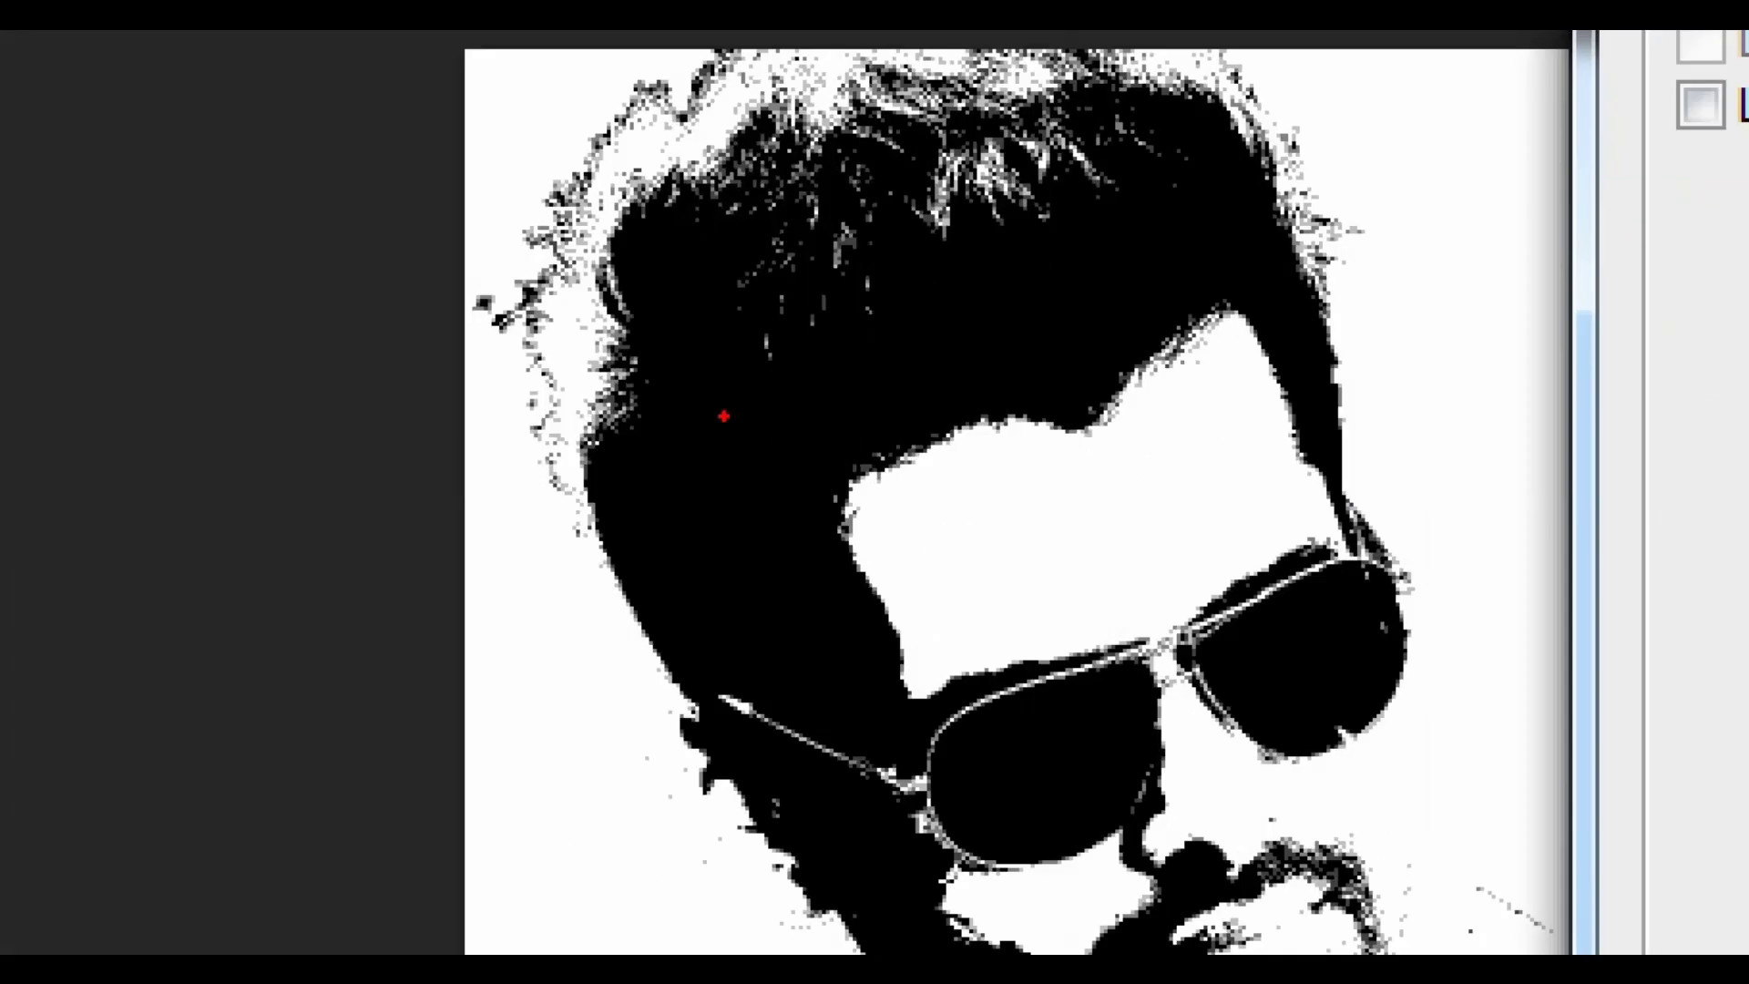
click(802, 434)
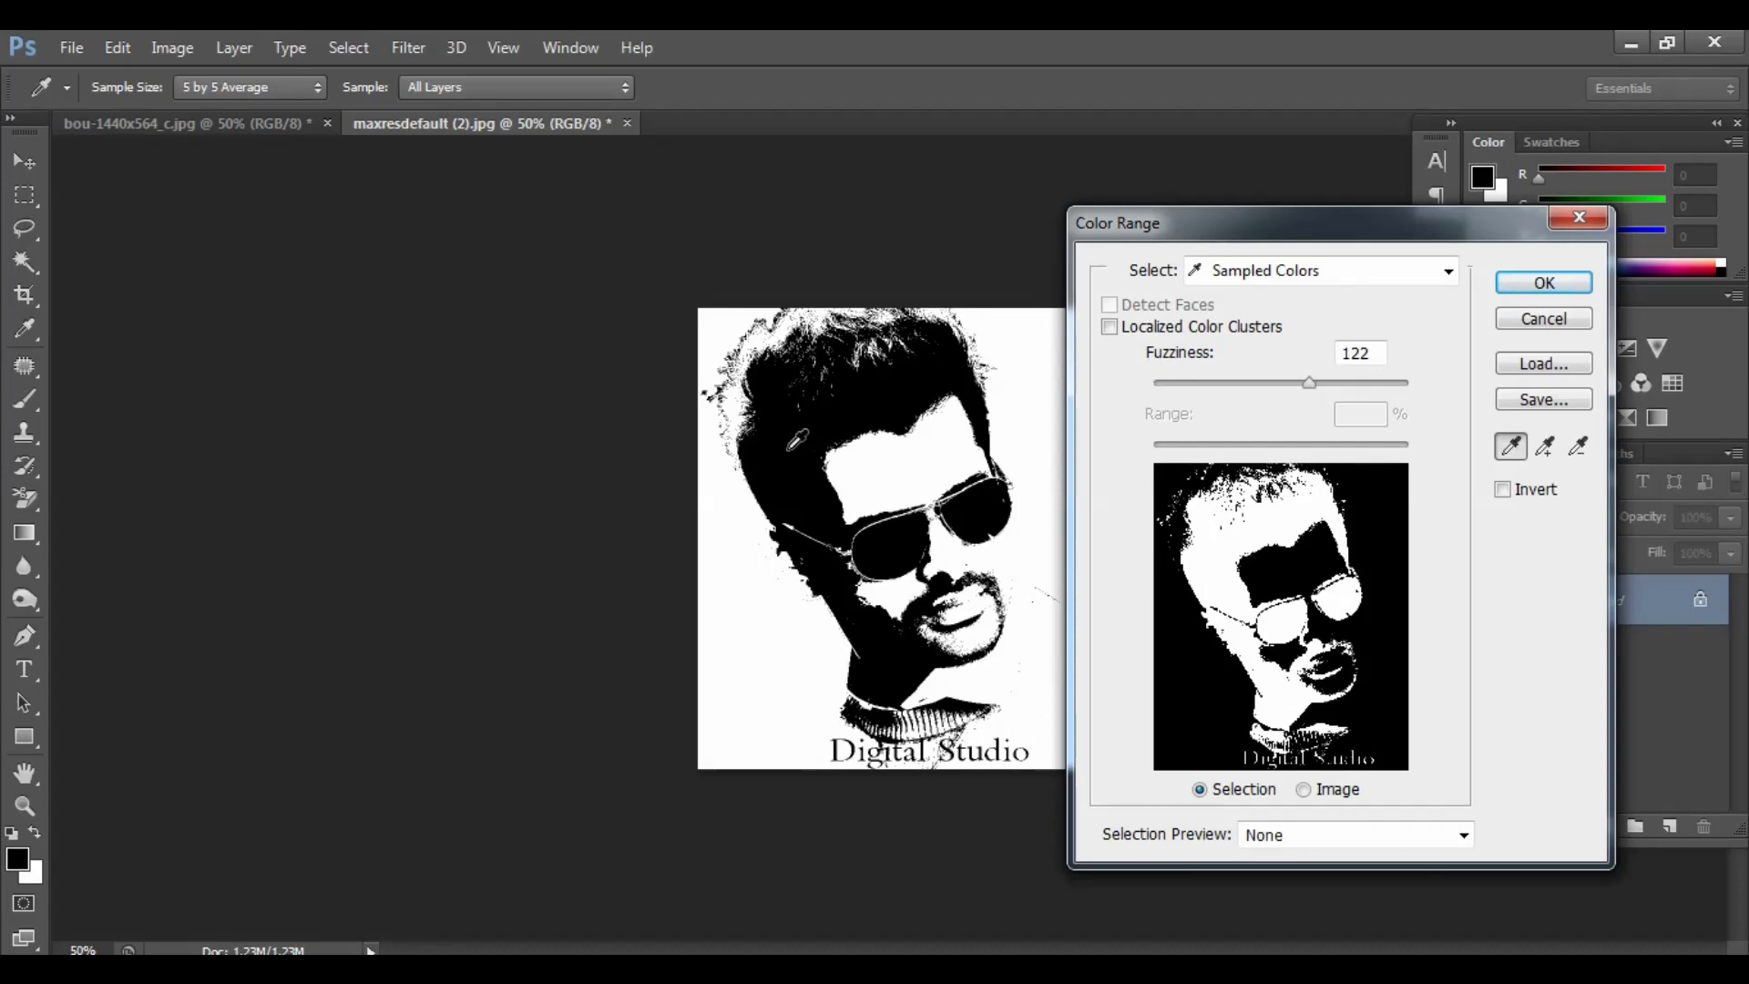
click(1531, 283)
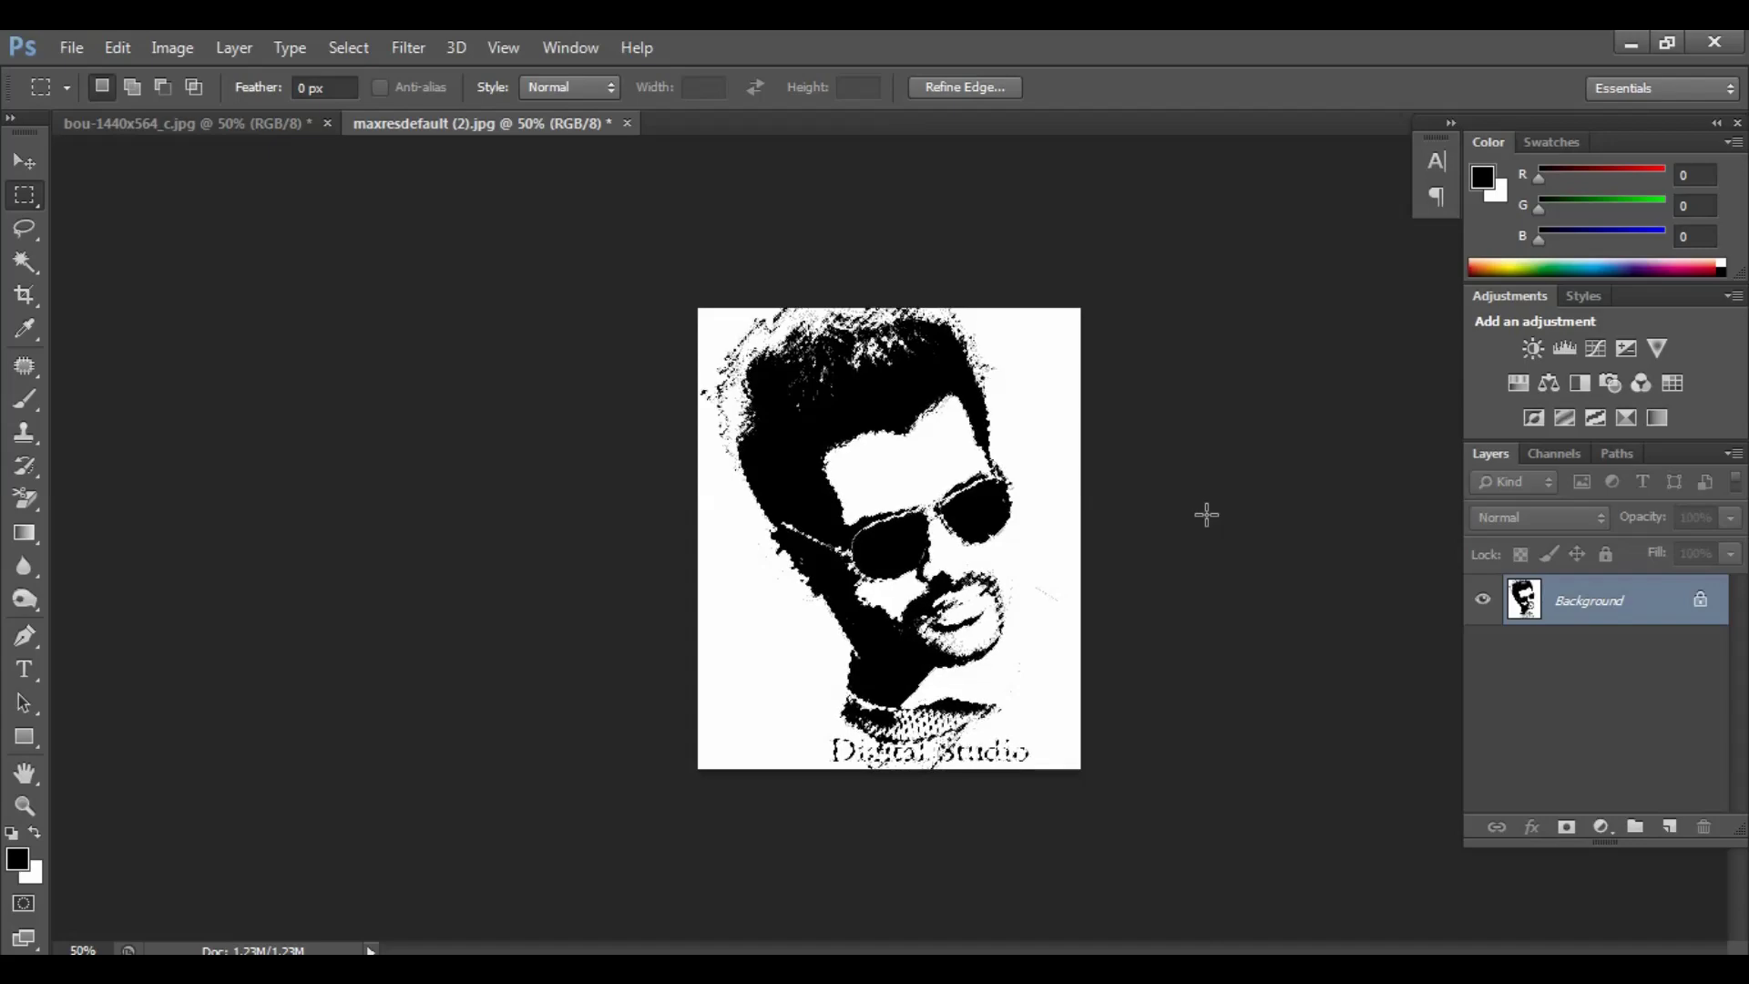
- Copy the selected black areas to a new Layer 1 with Ctrl+J
key(ctrl+j)
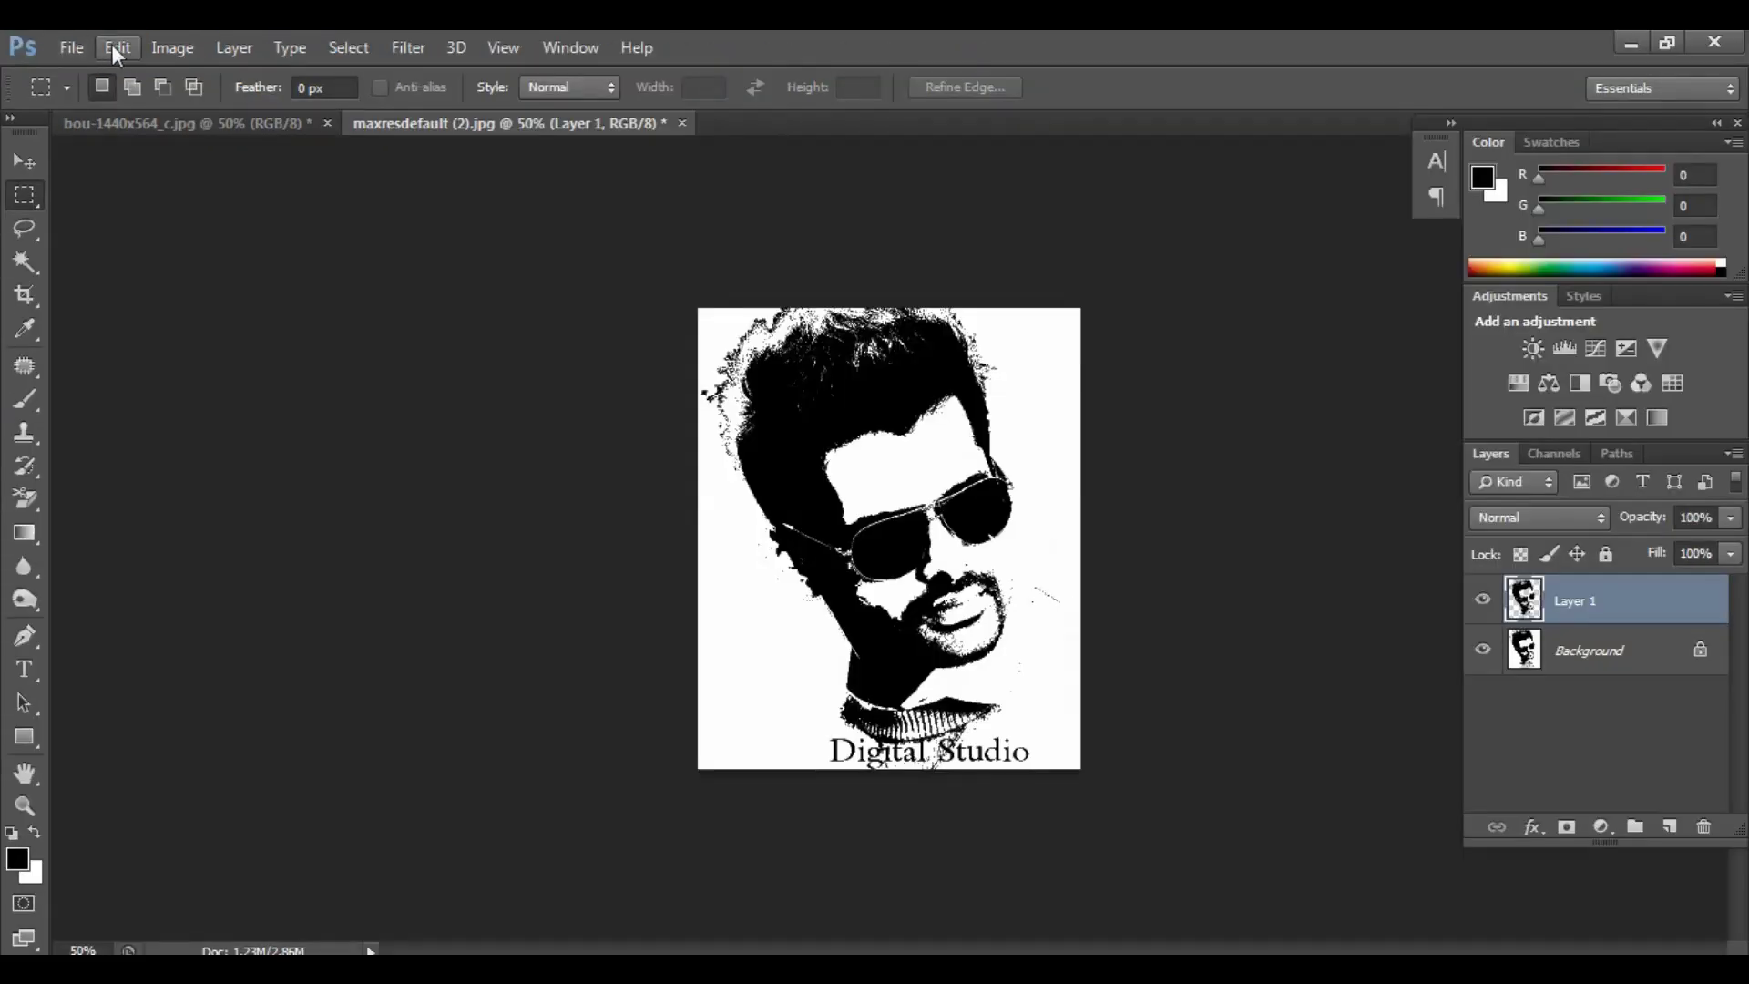
- Define a brush preset named 'Akka' from the portrait, then close the document
click(116, 49)
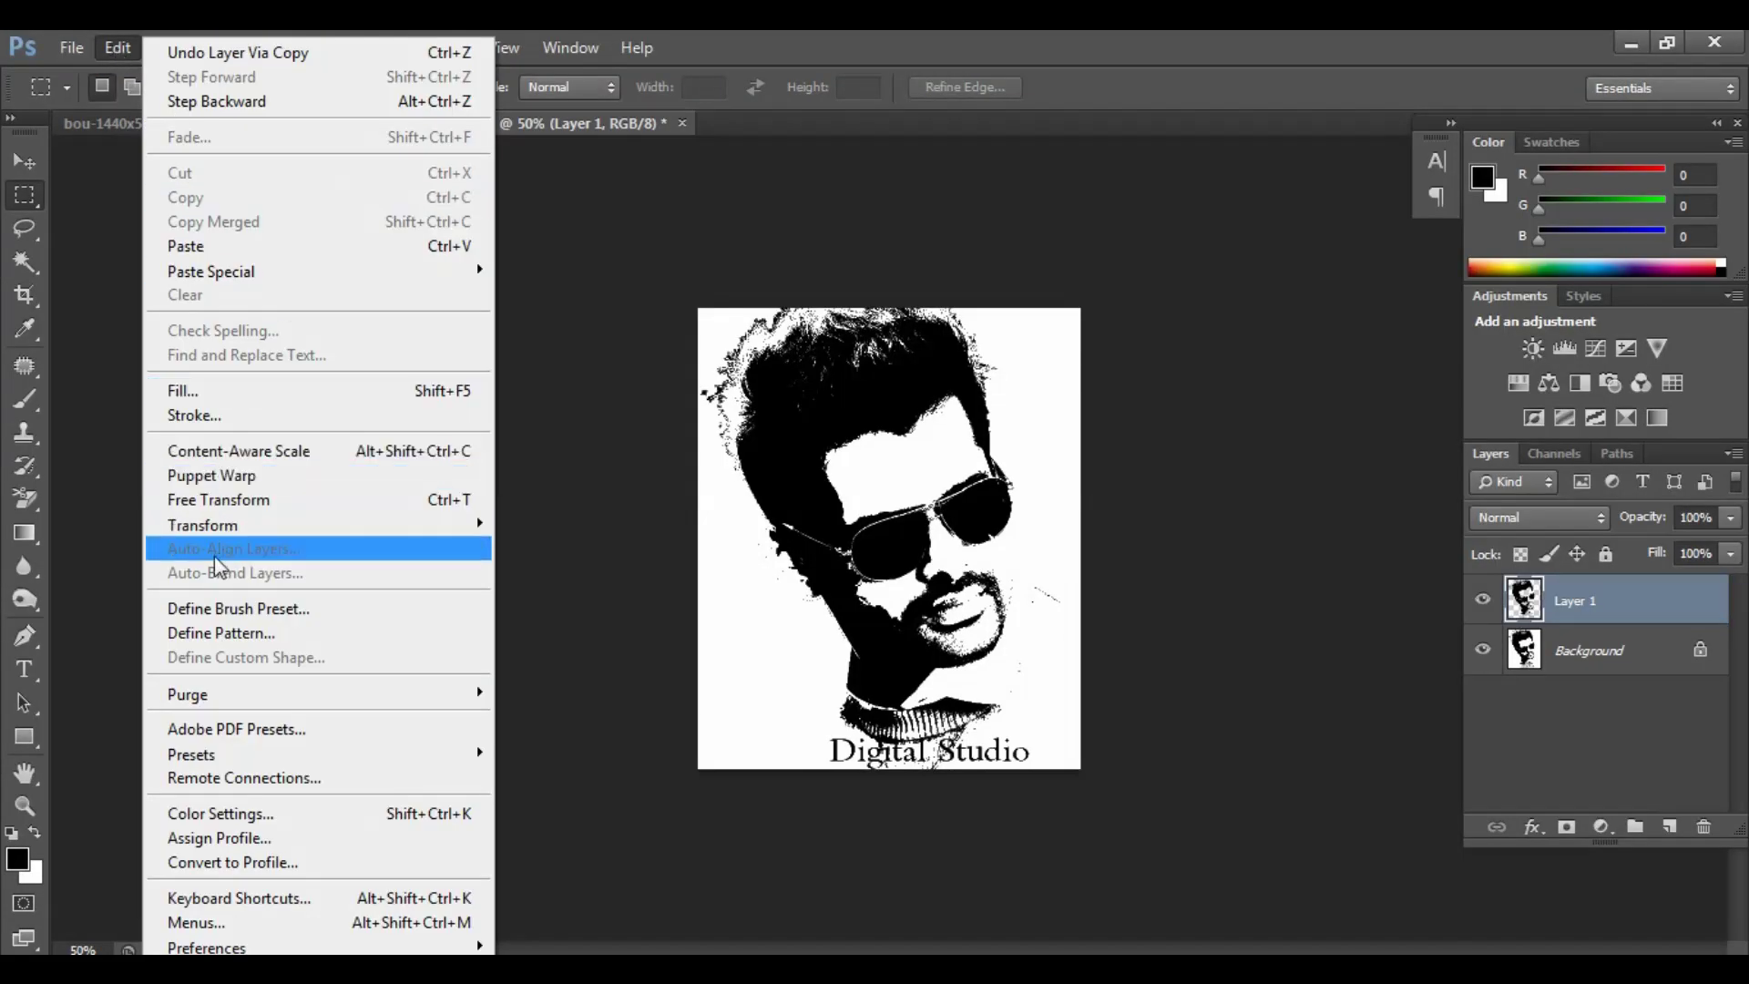
click(202, 615)
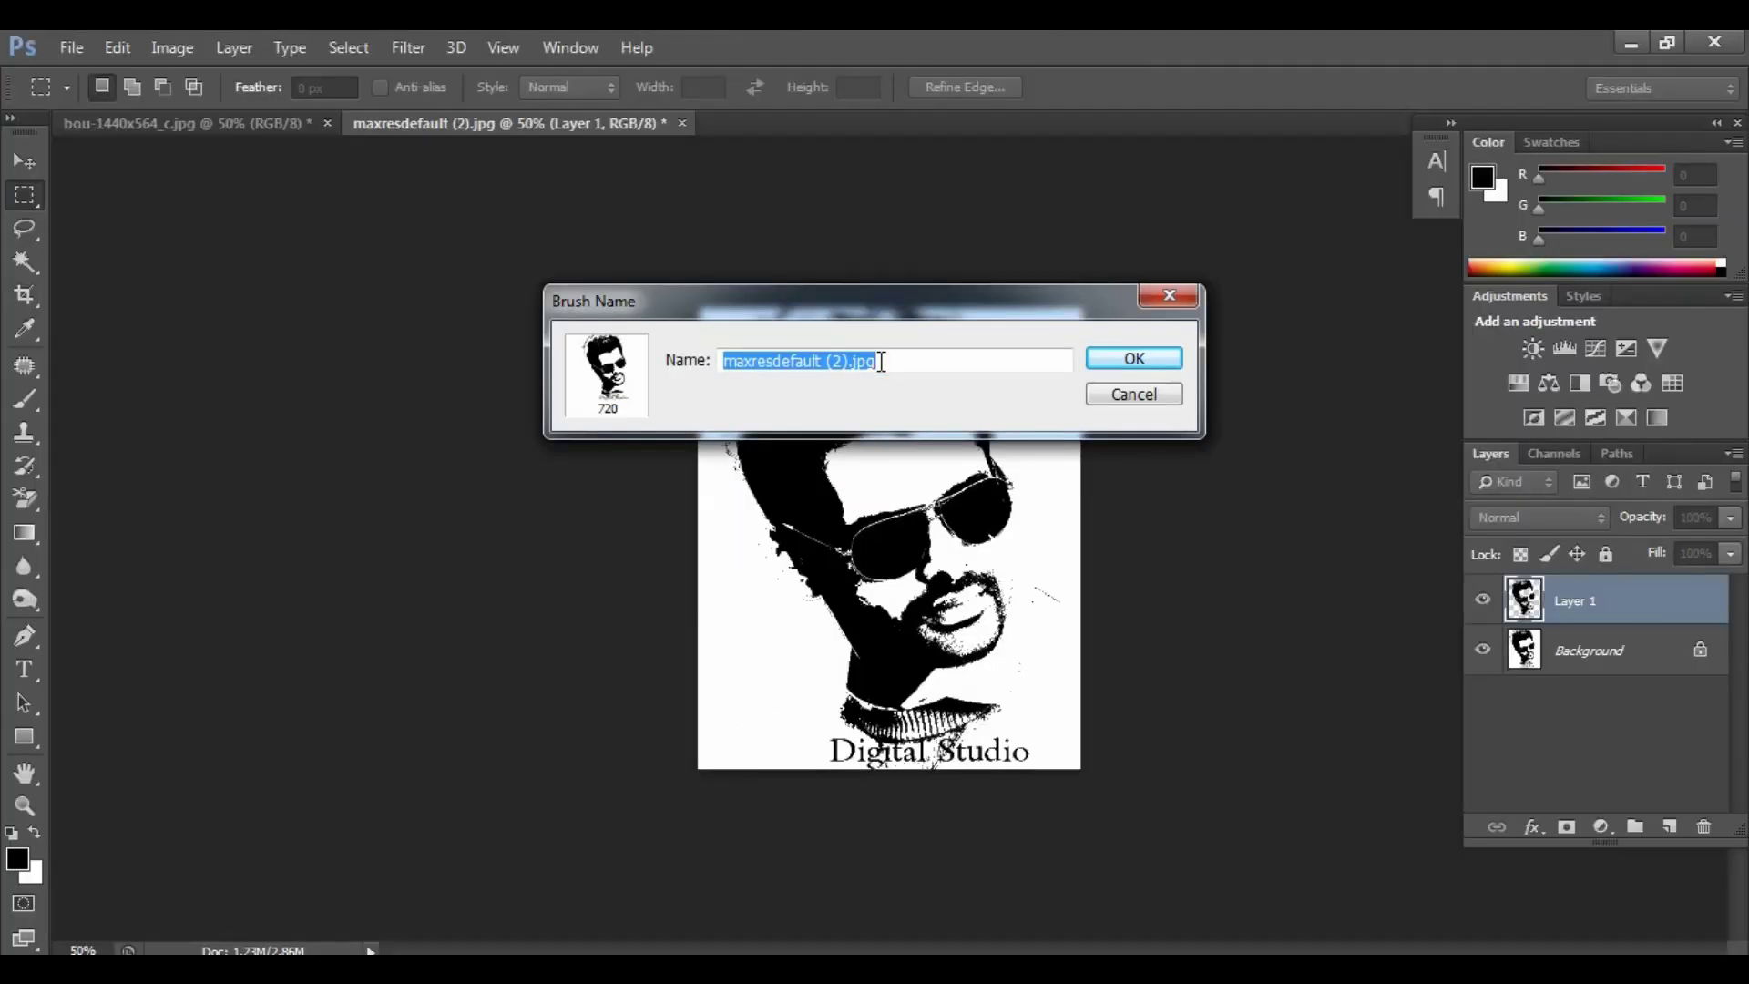
text(Akka)
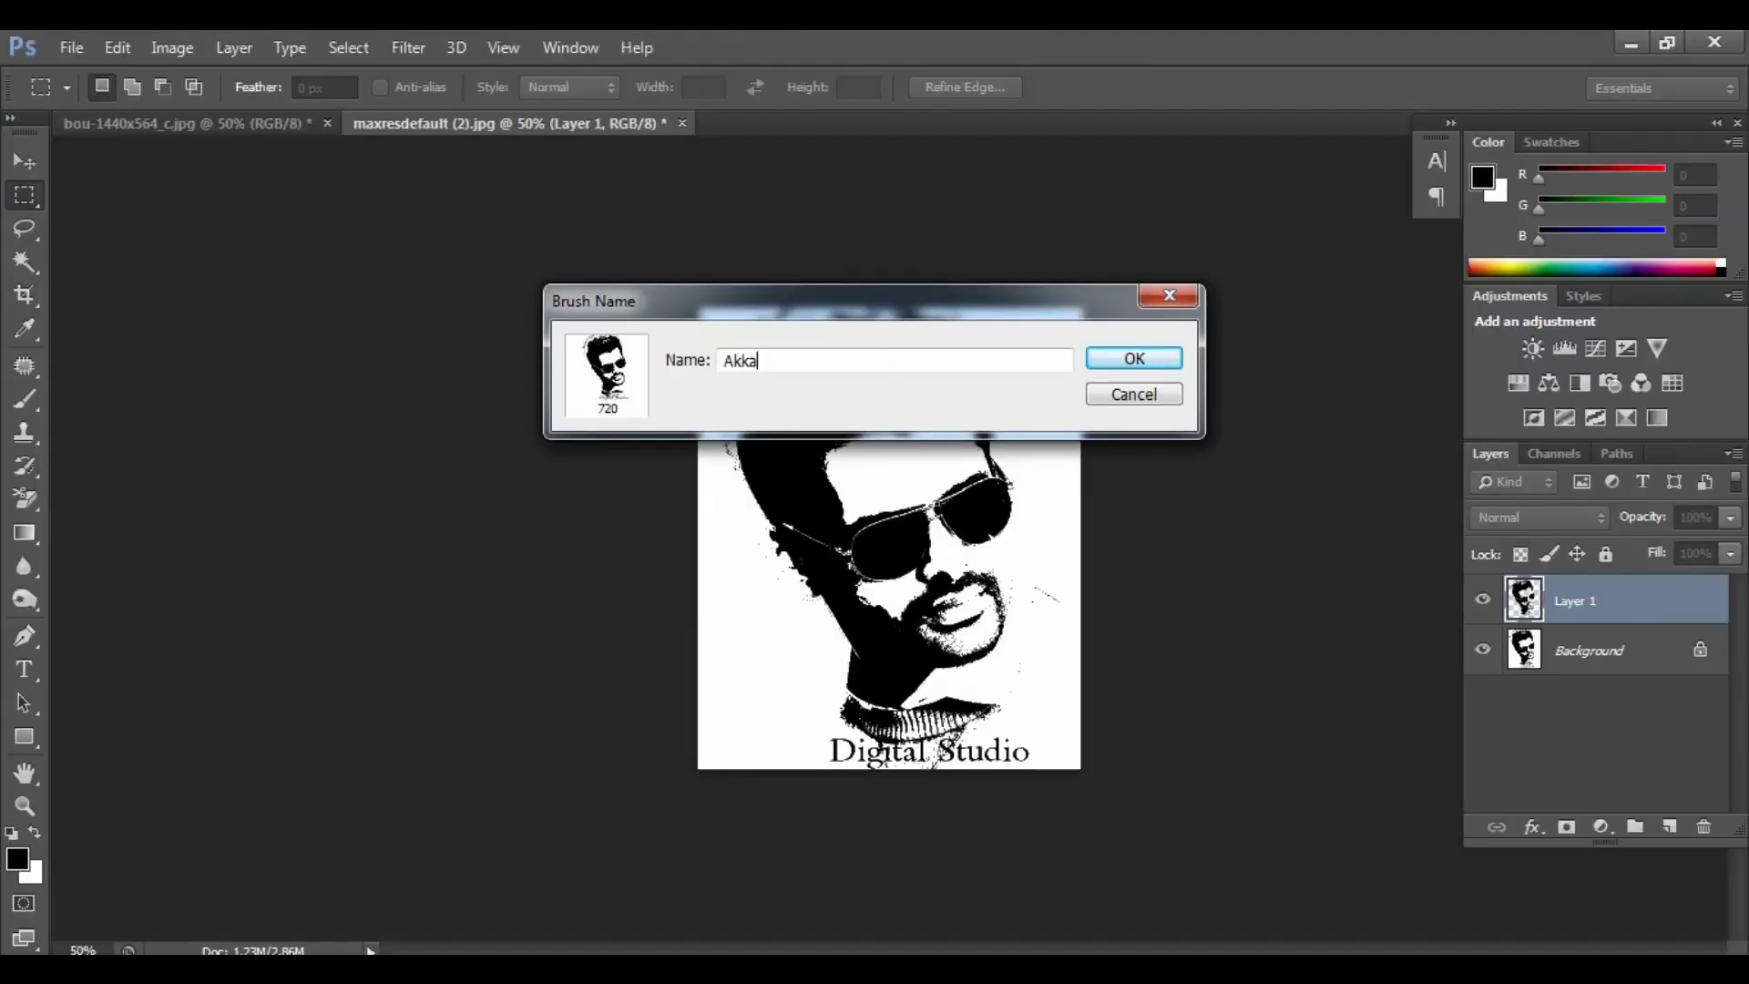
click(1113, 361)
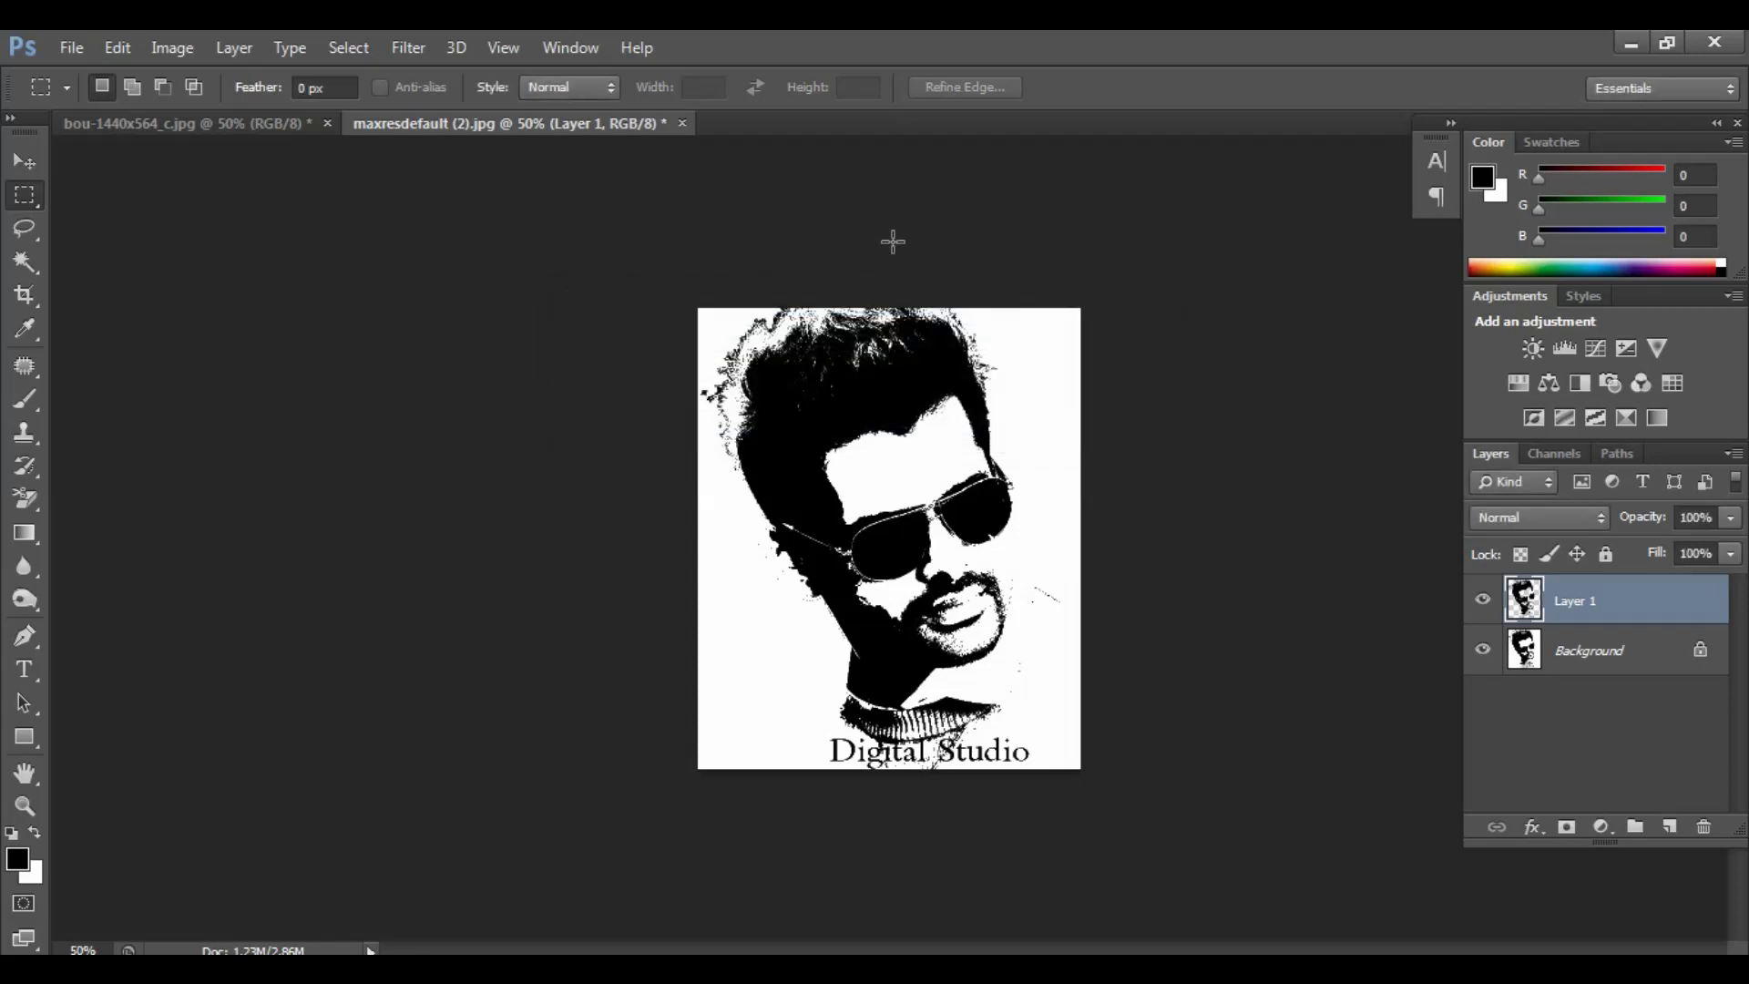
click(682, 123)
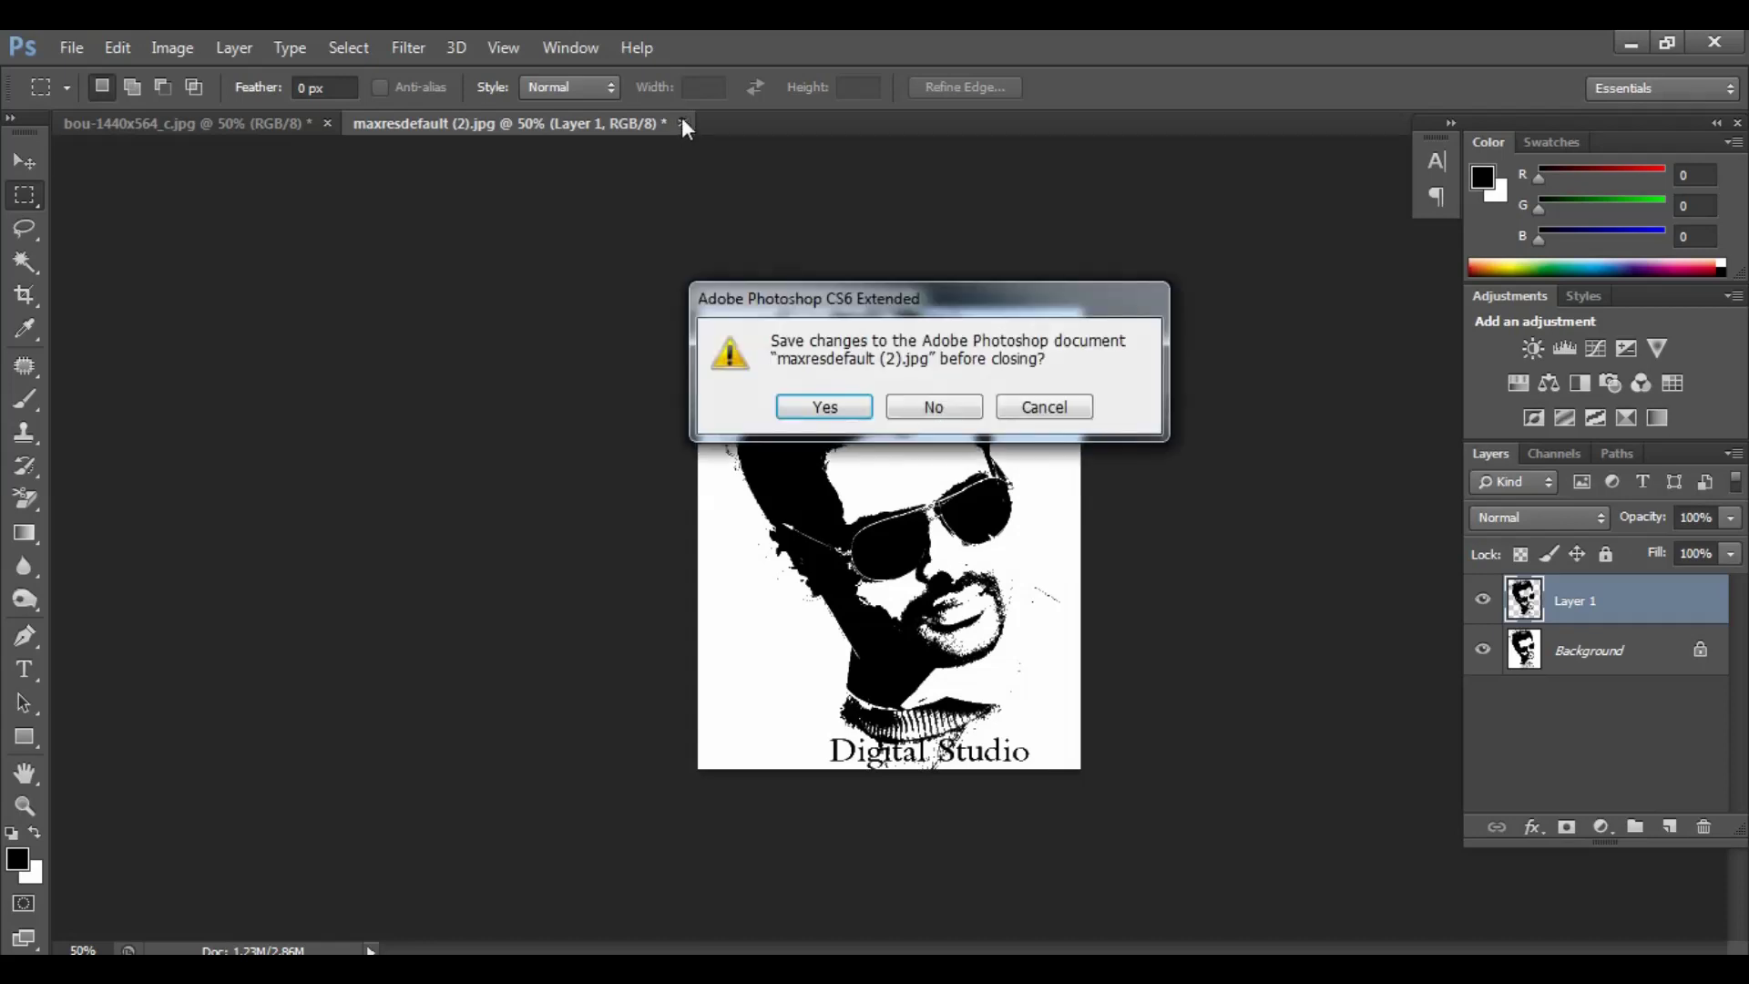
- Close maxresdefault (2).jpg without saving, leaving only the bou-1440x564_c.jpg banner open
click(934, 406)
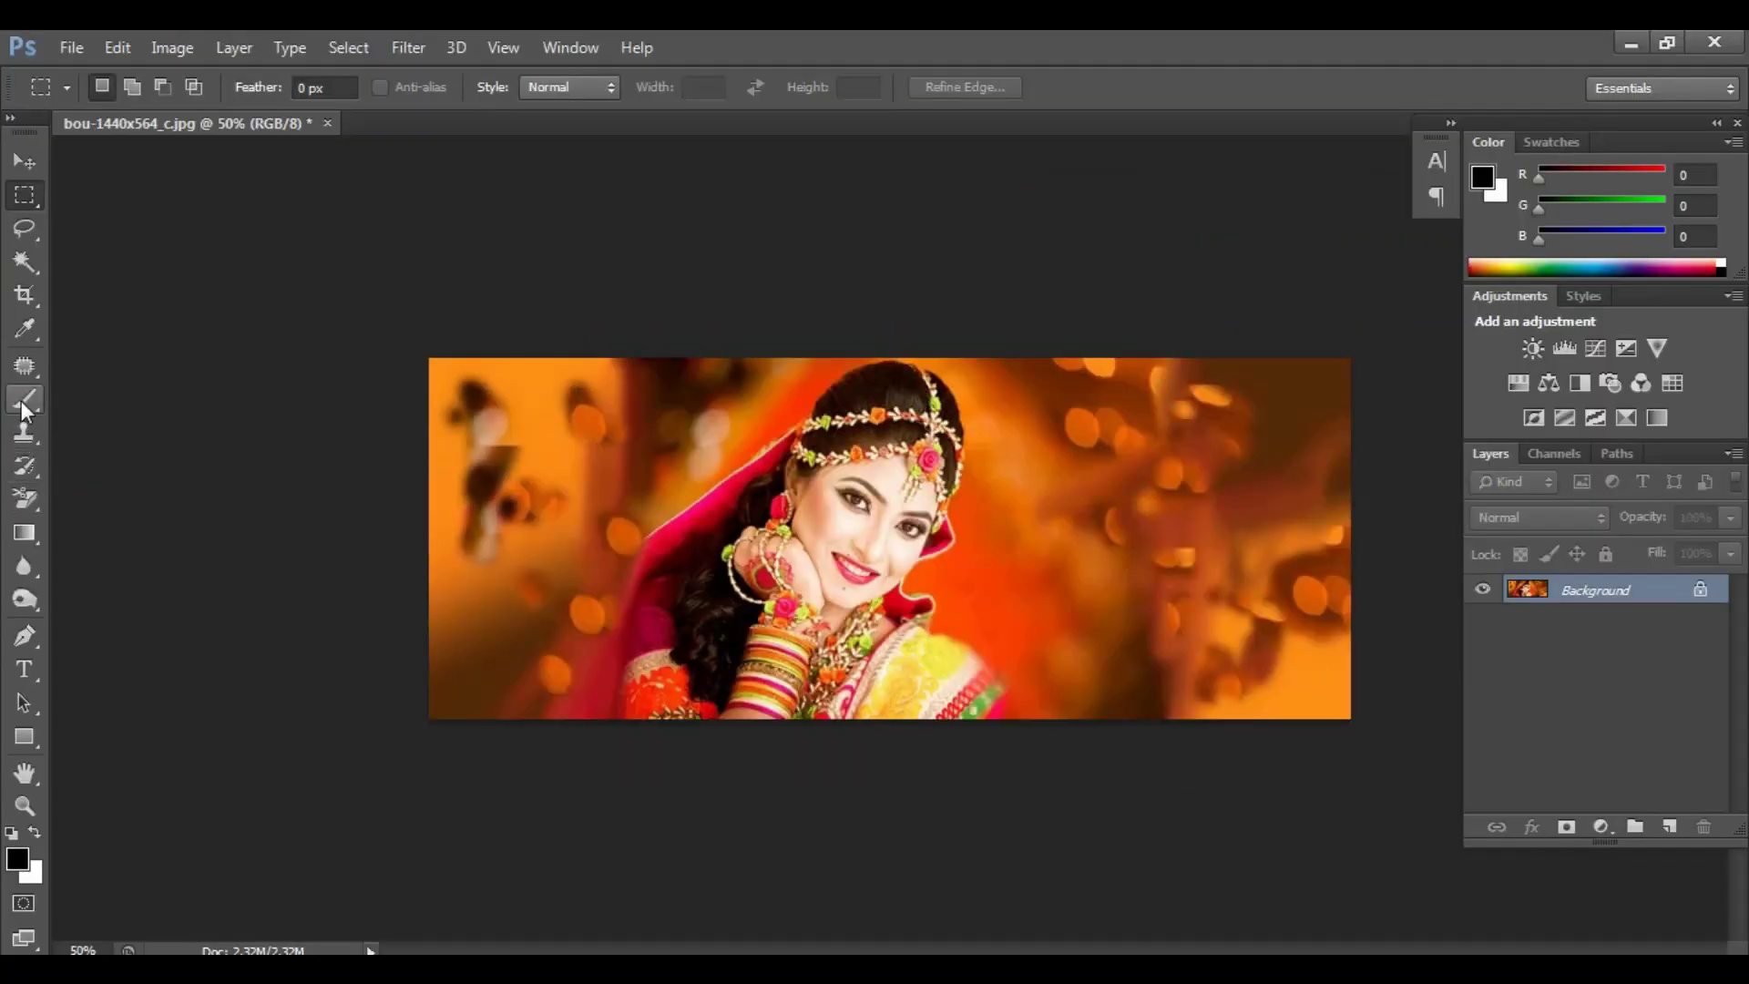
- Select the Brush tool with the 720 px custom portrait brush preset
click(20, 401)
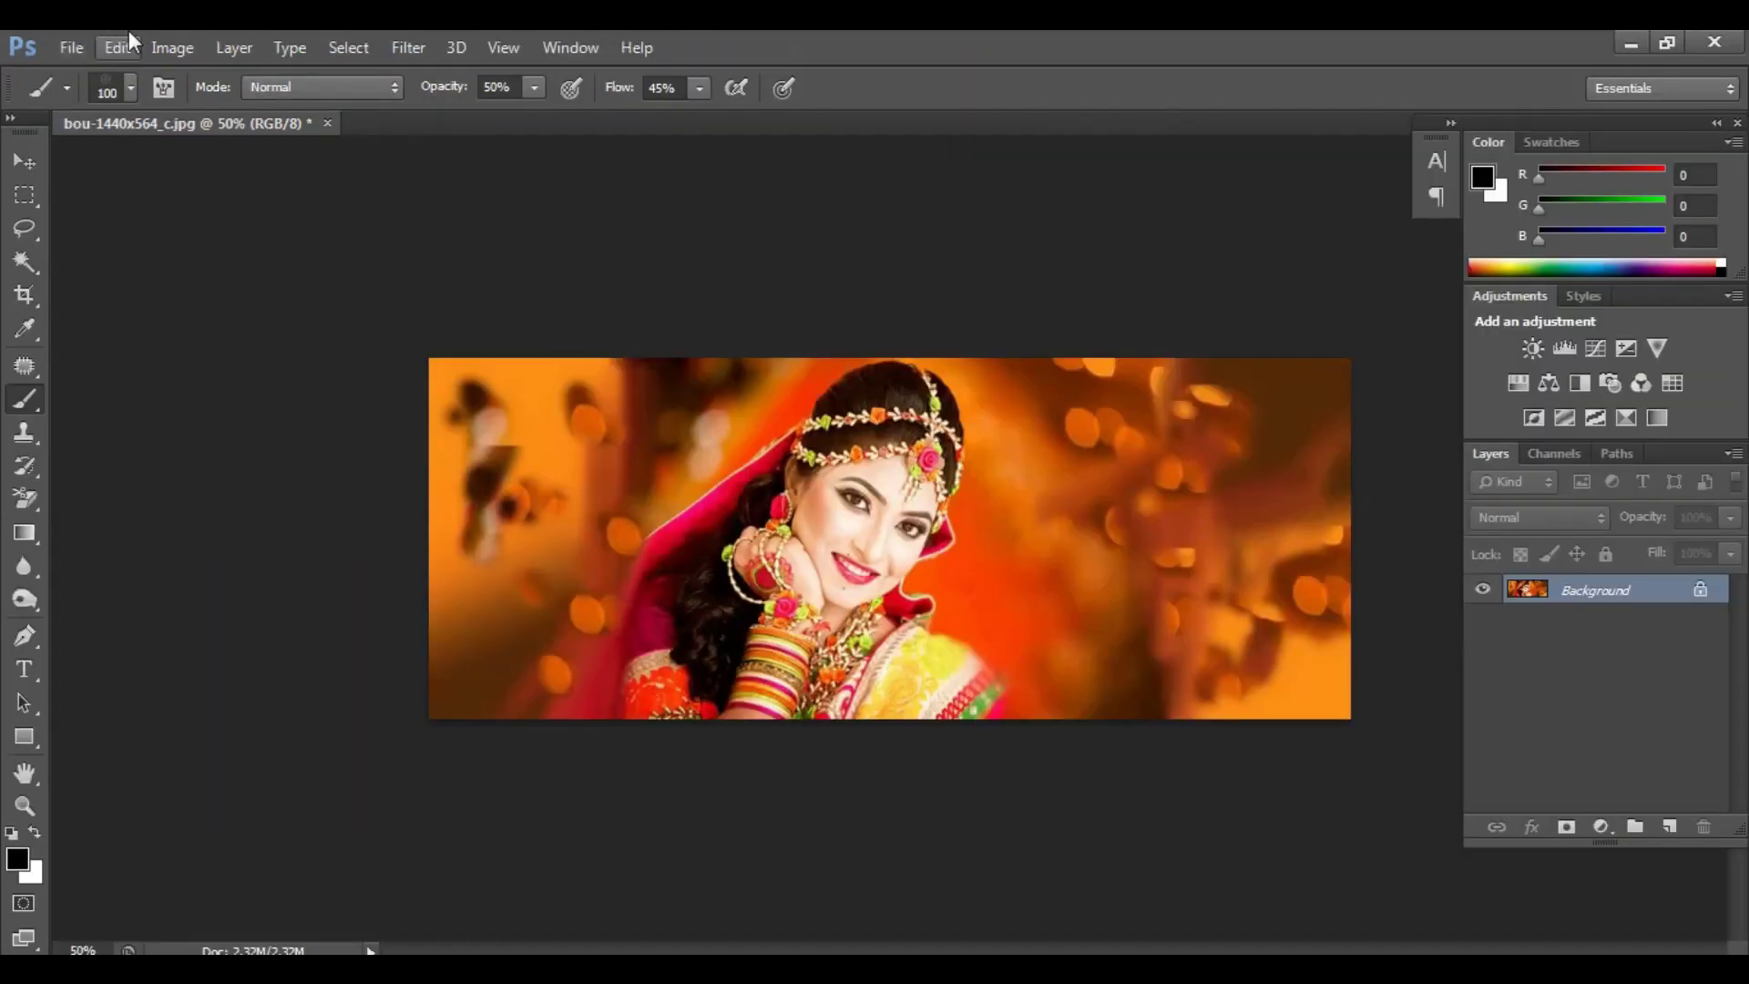
click(133, 85)
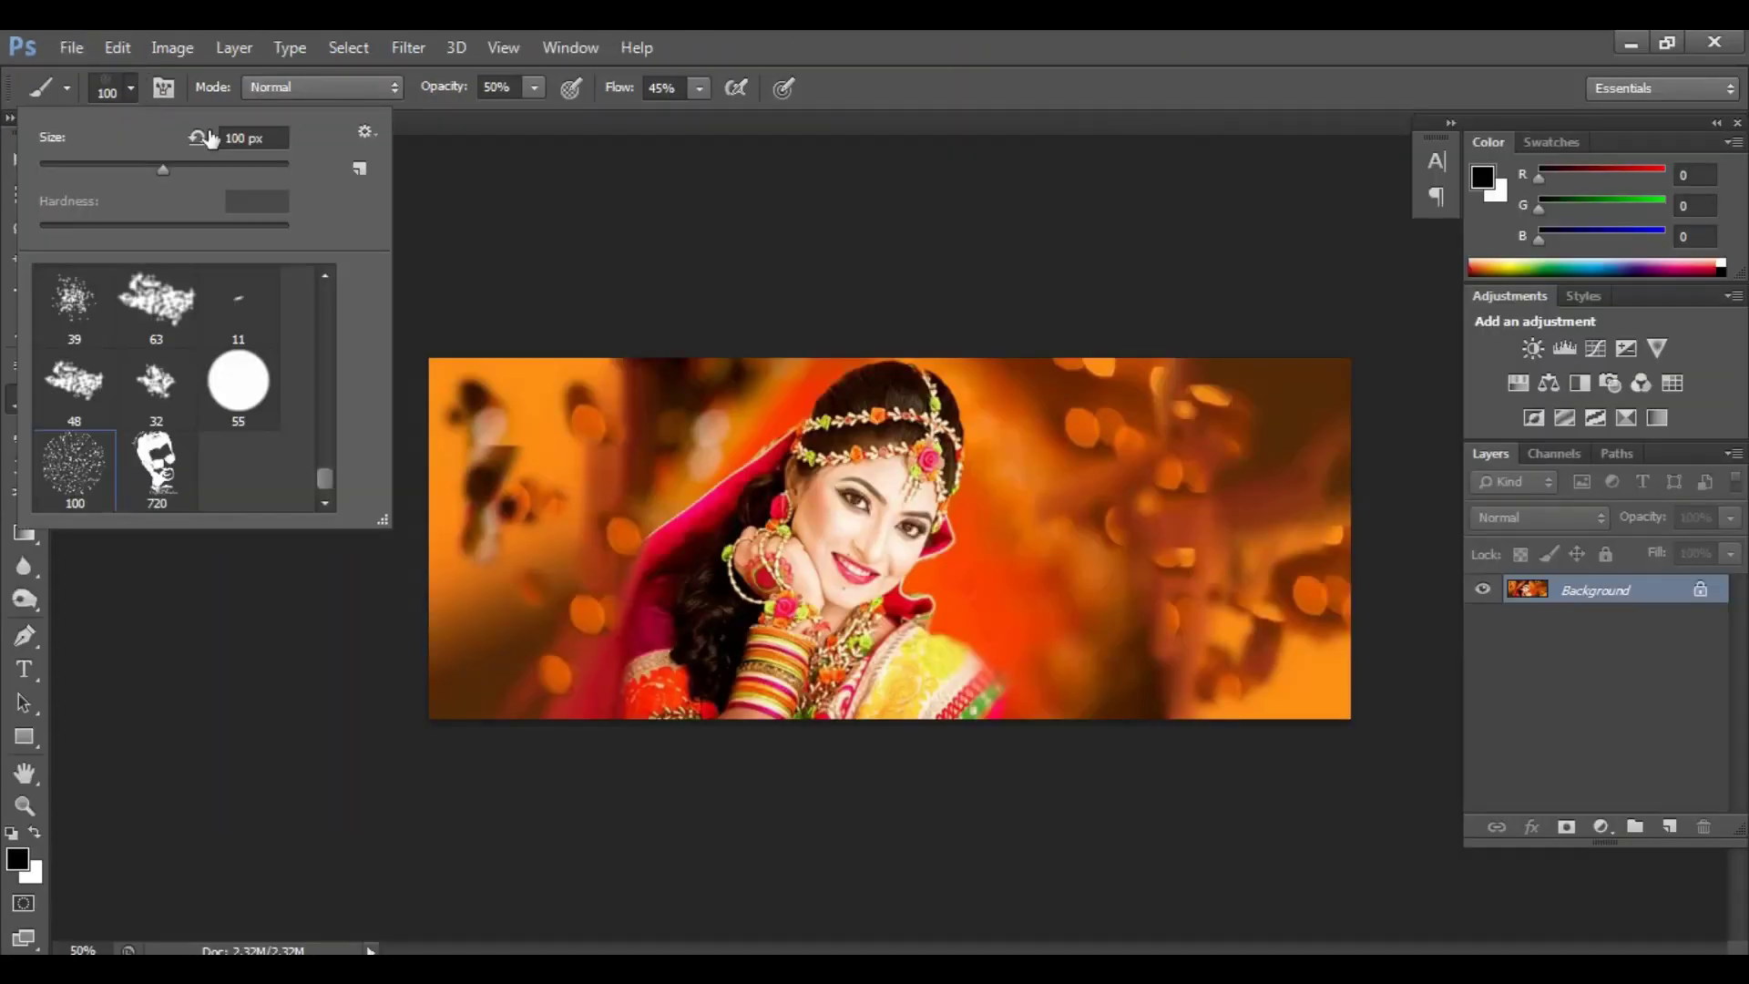
mouse_move(326, 479)
mouse_down()
mouse_move(313, 281)
mouse_move(322, 488)
mouse_up()
click(161, 460)
click(784, 37)
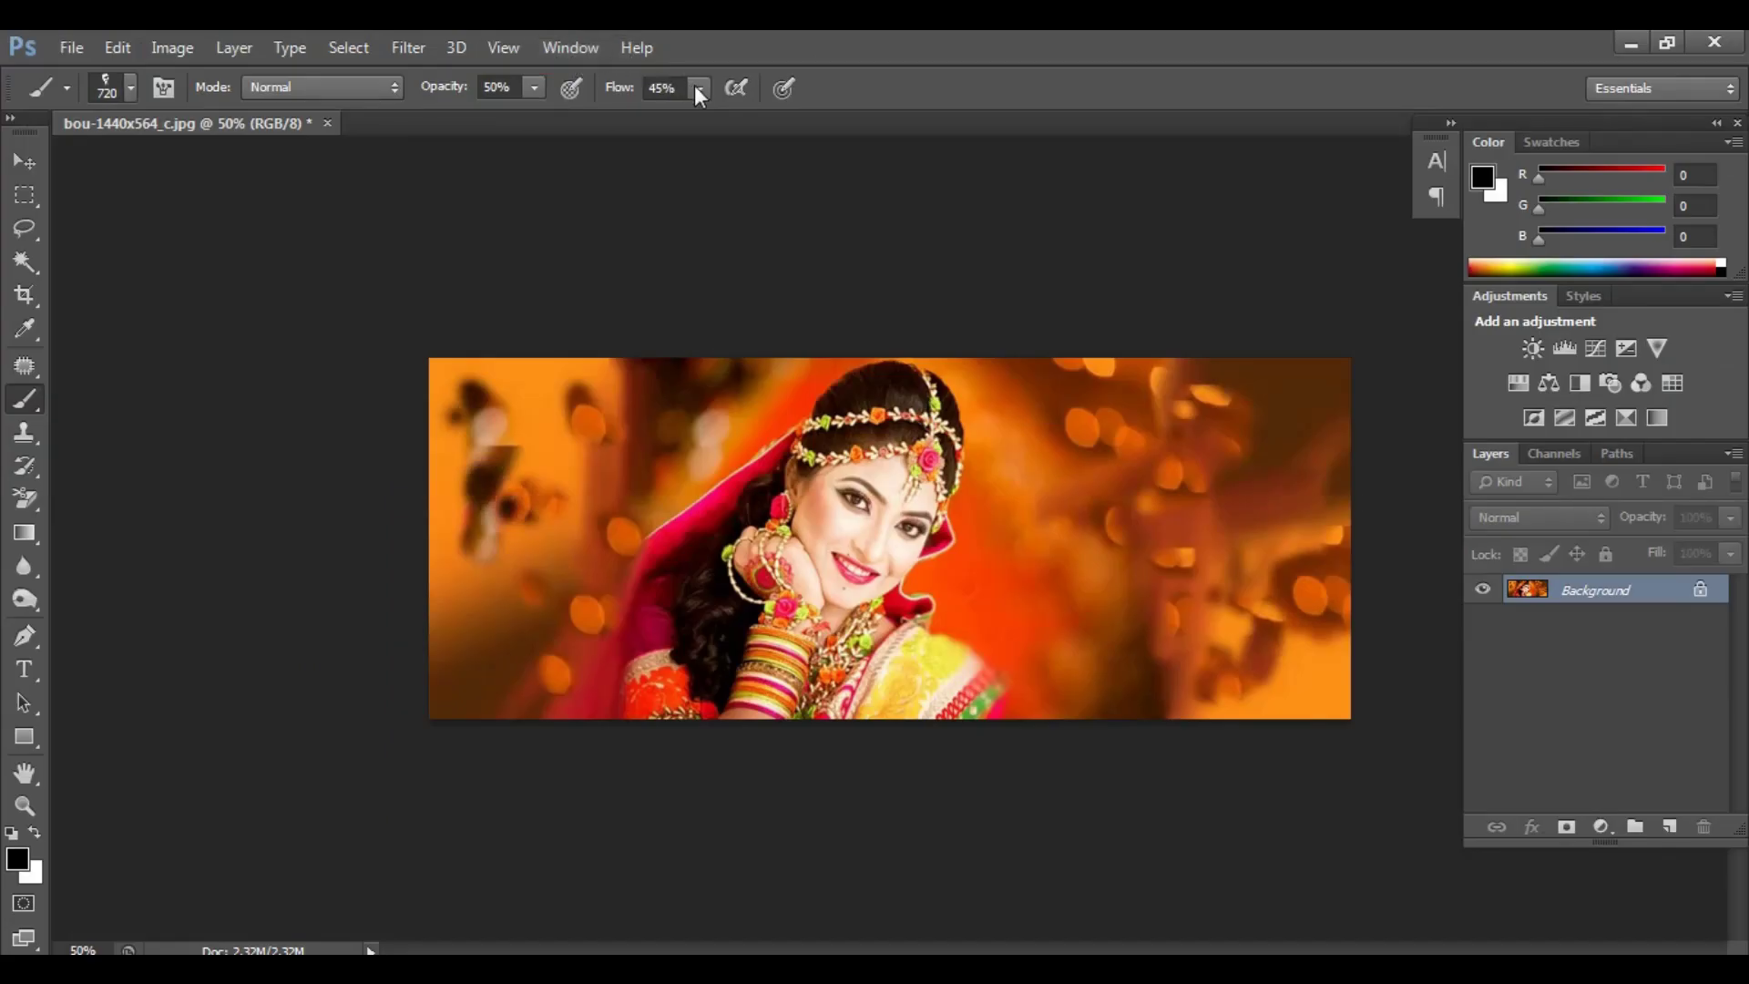
- Set the brush Flow and Opacity both to 100%
click(699, 89)
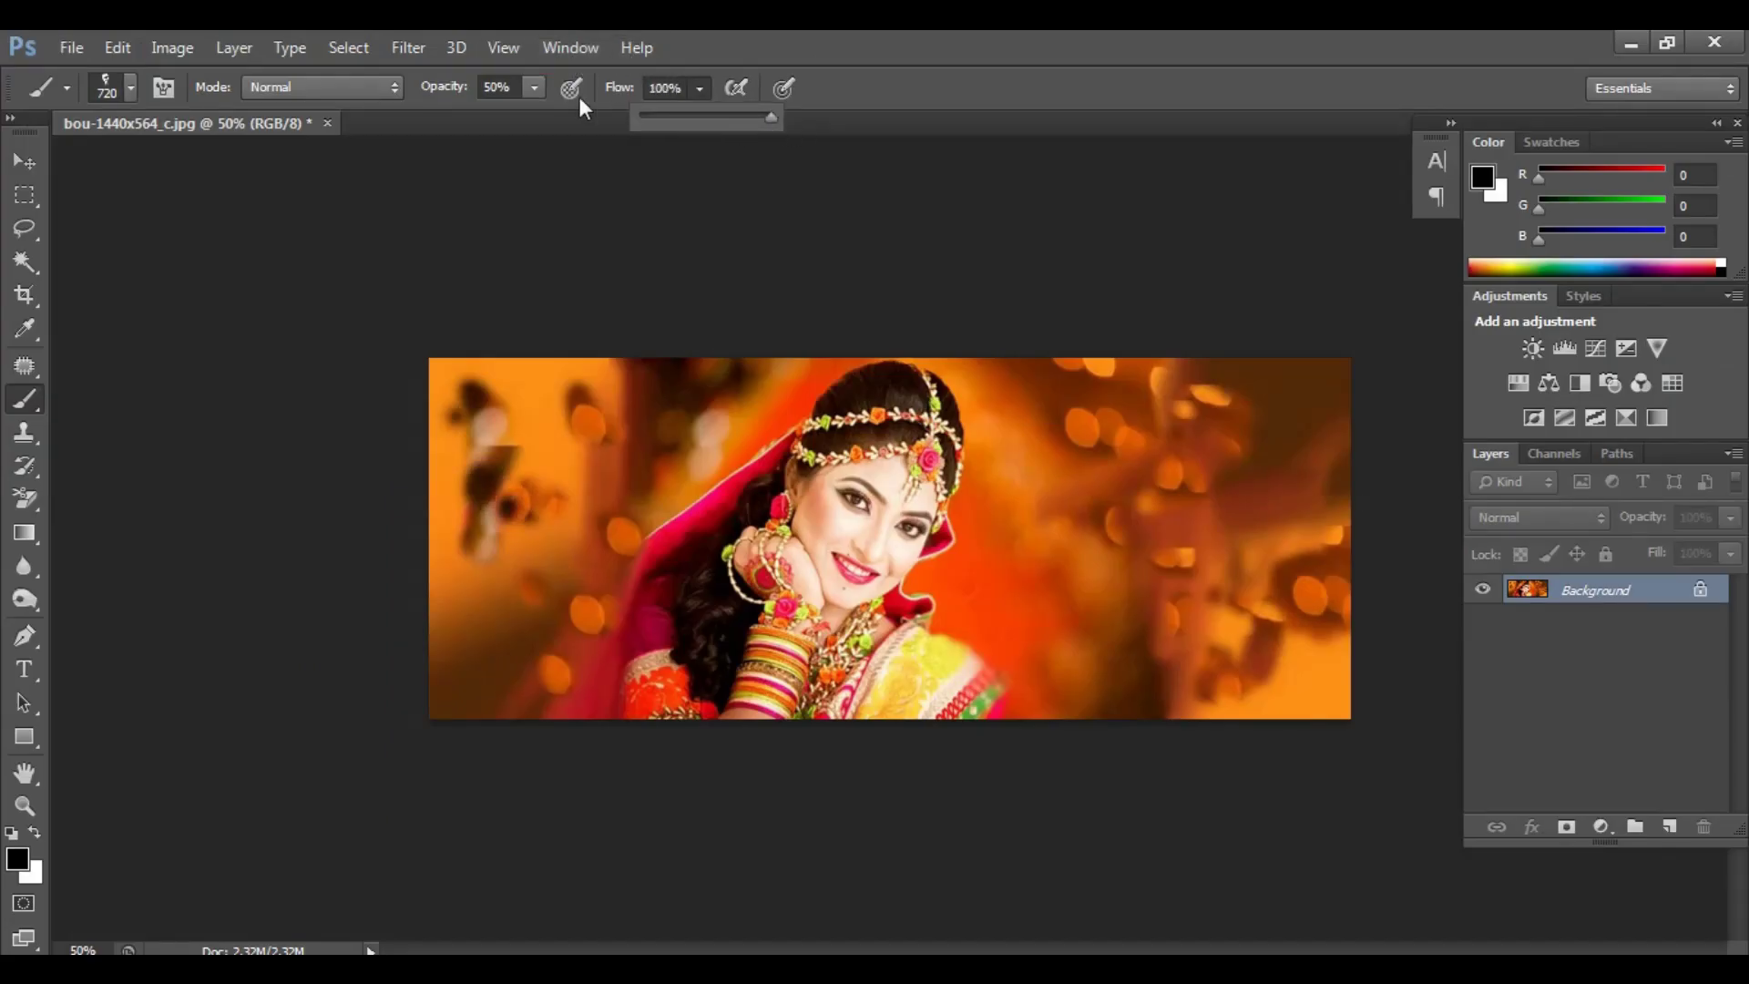
click(534, 86)
drag(531, 115, 599, 116)
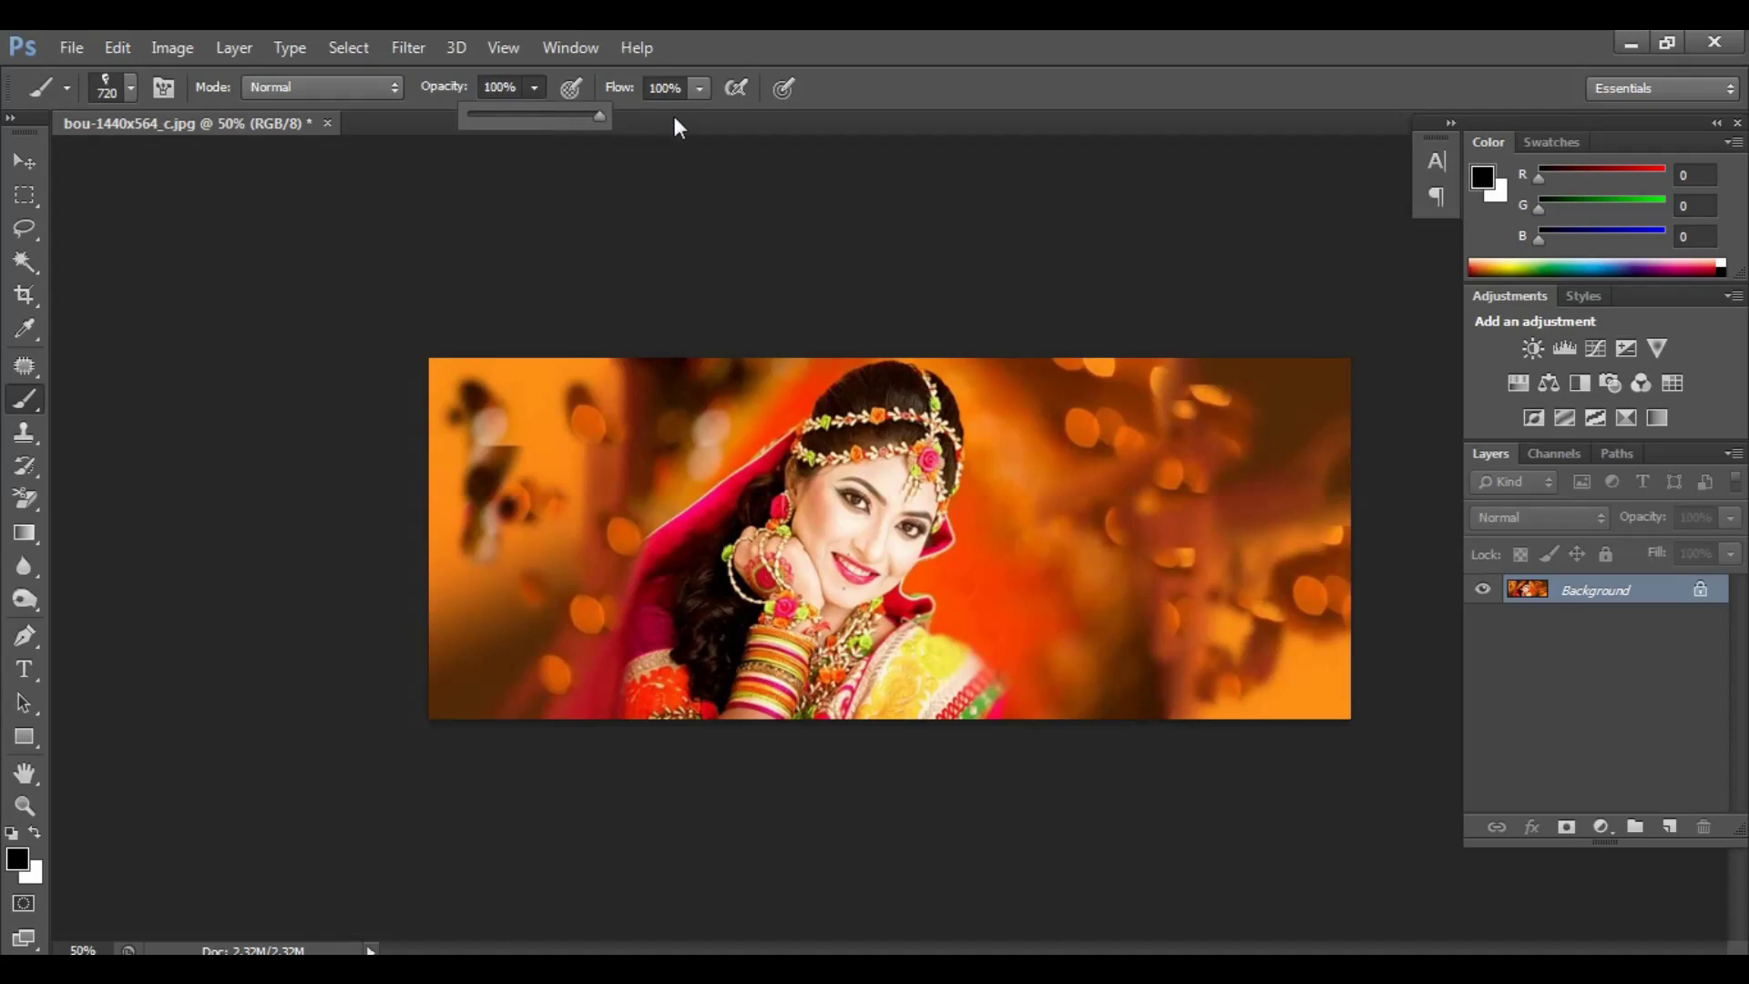
click(995, 65)
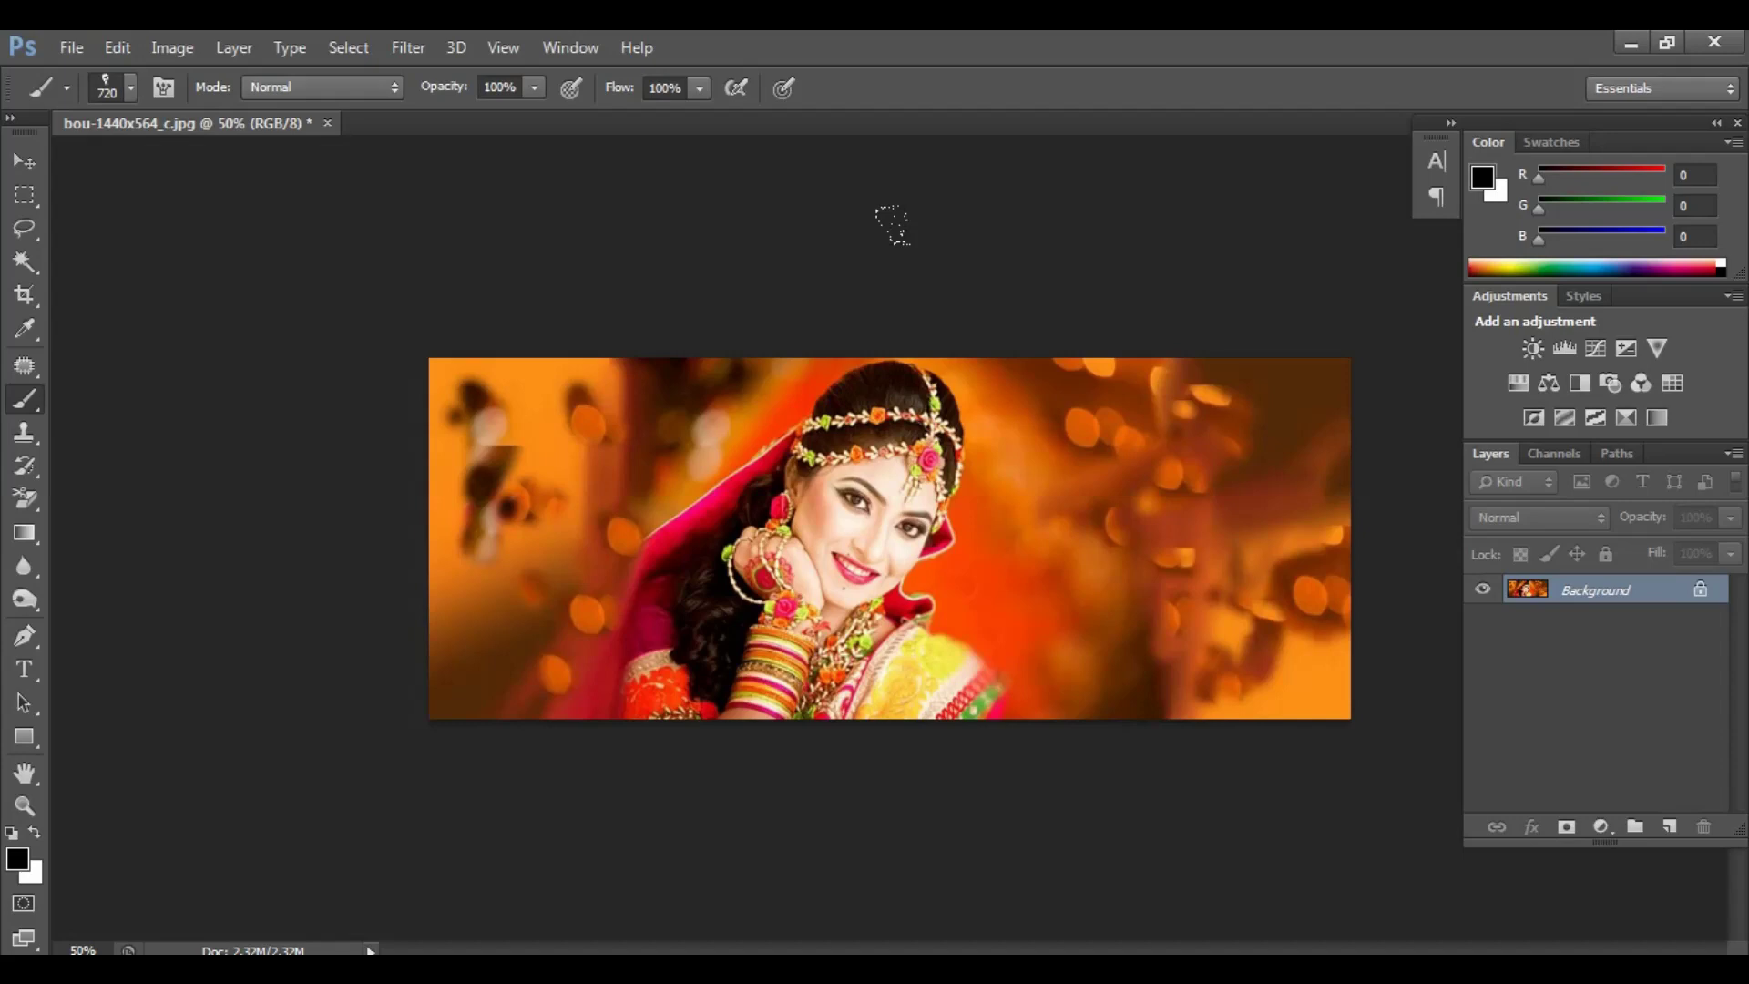
- Shrink the portrait brush to 175 px and stamp it in black at the banner's top-left
key(bracketleft)
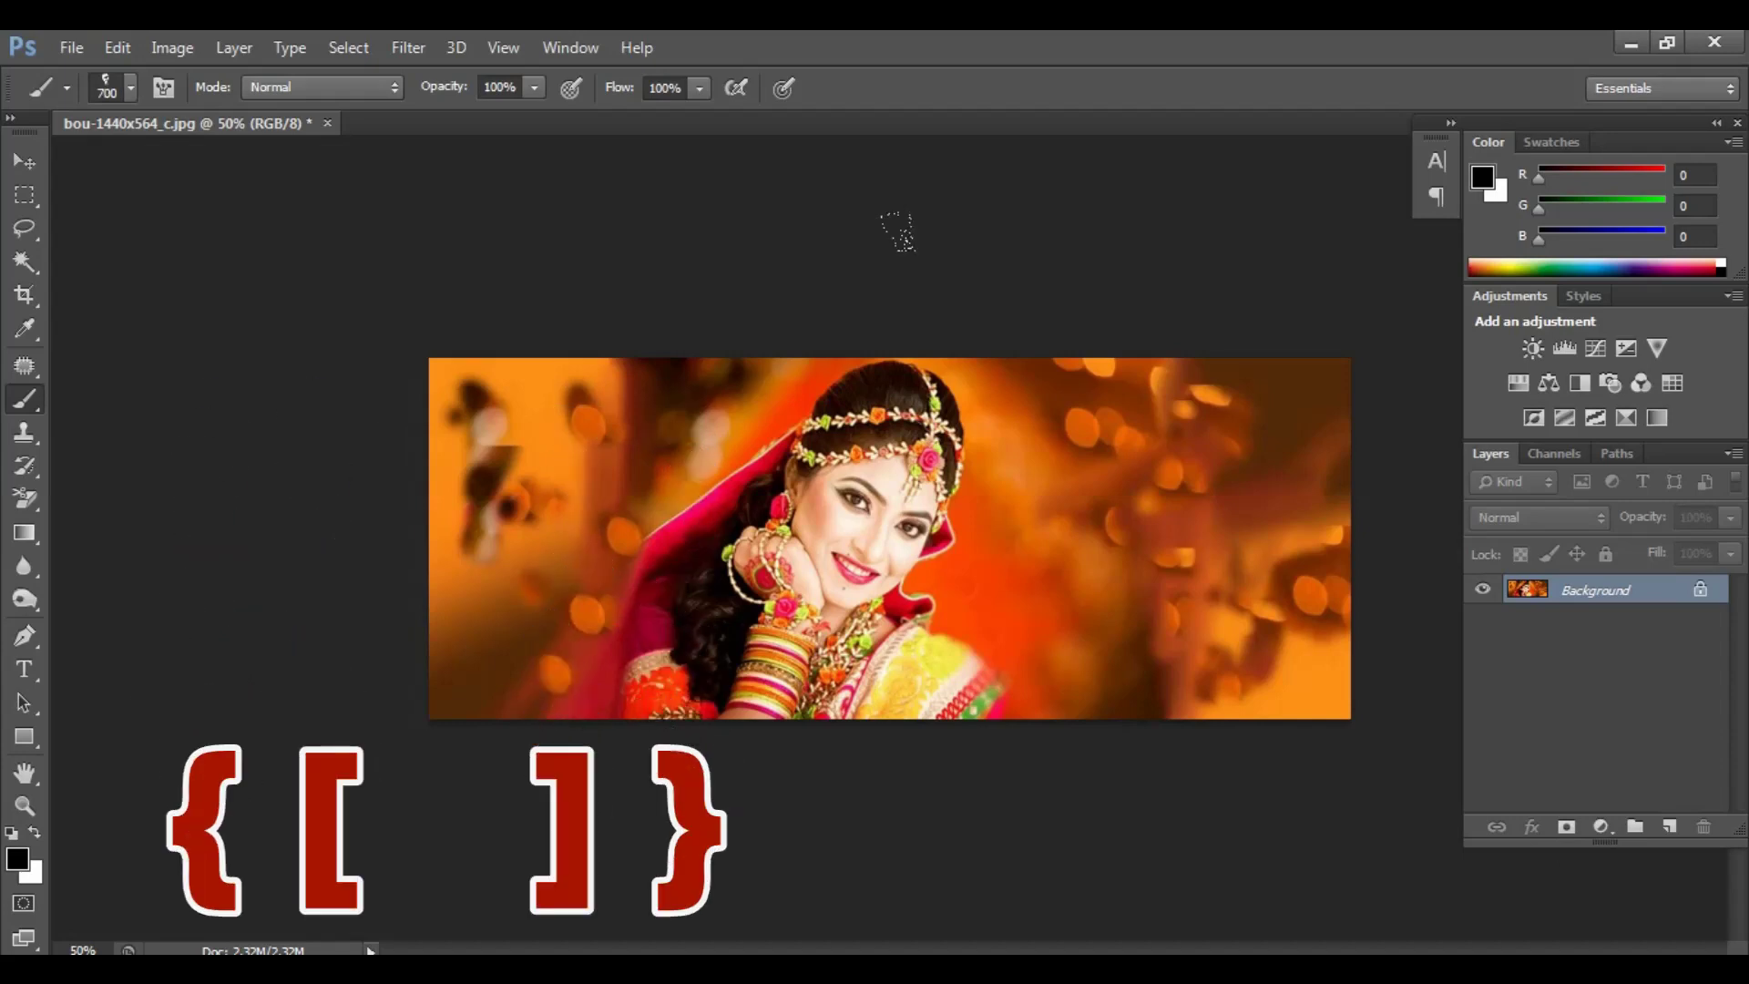
key(bracketleft)
key(bracketleft)
key(bracketleft)
key(bracketleft)
key(bracketleft)
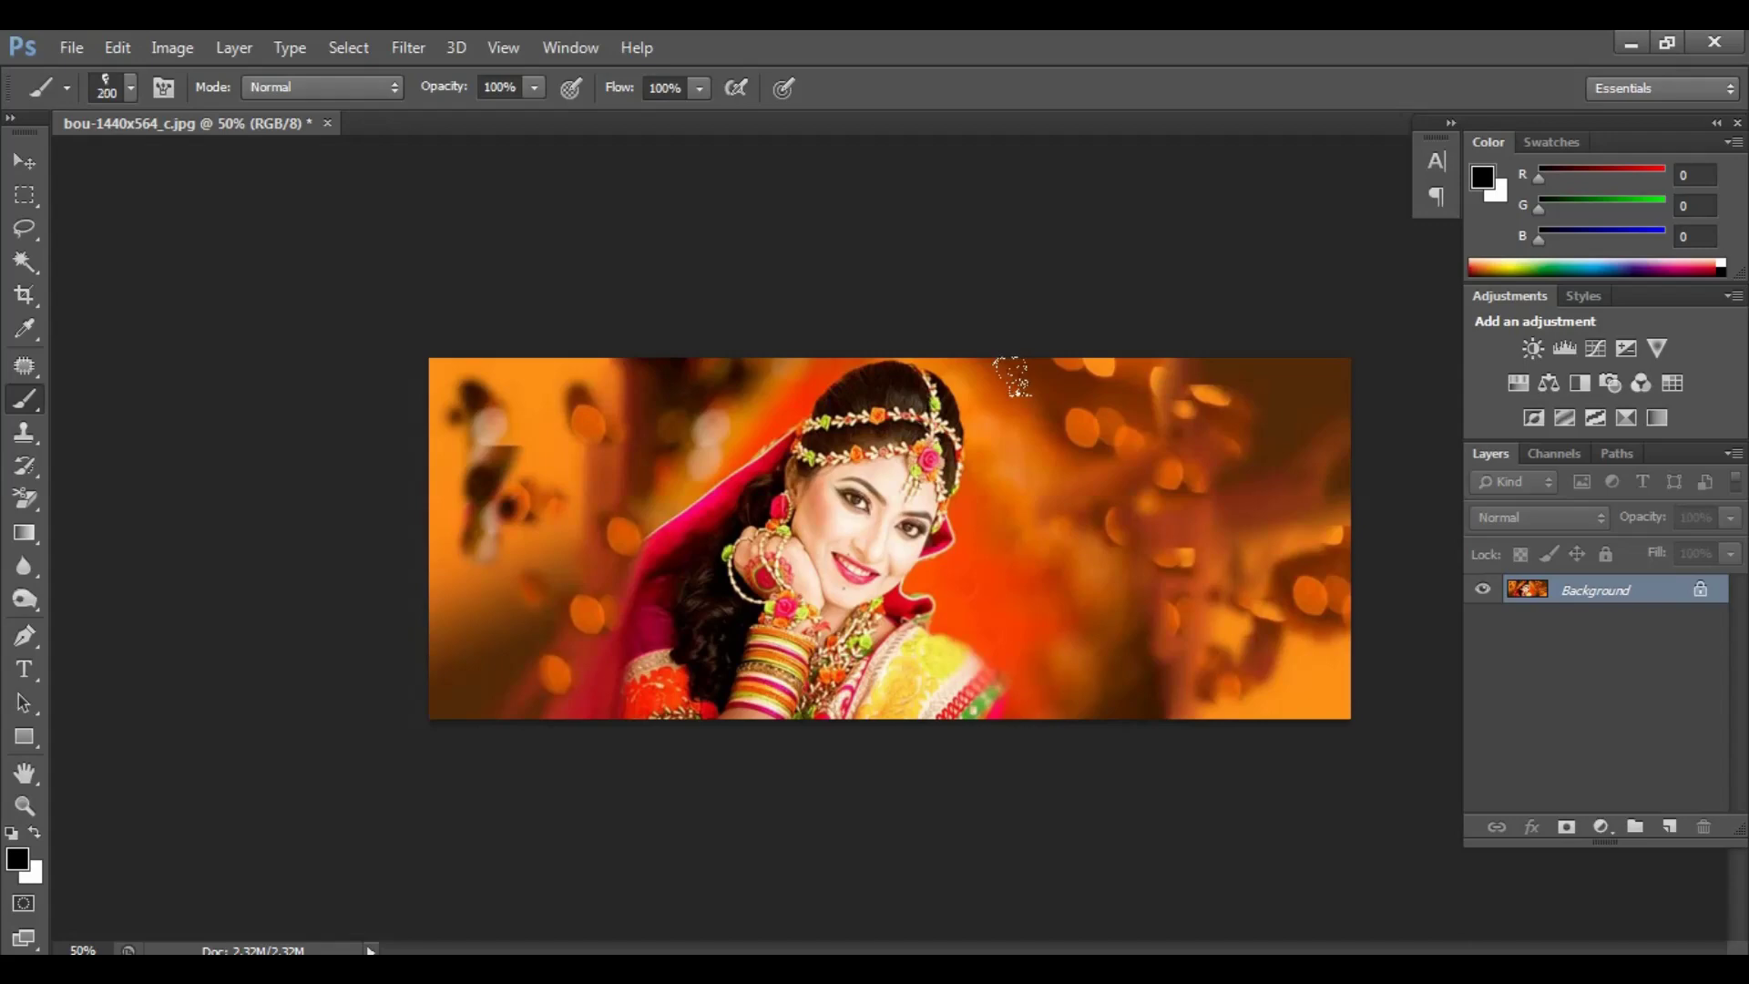
key(bracketleft)
click(511, 376)
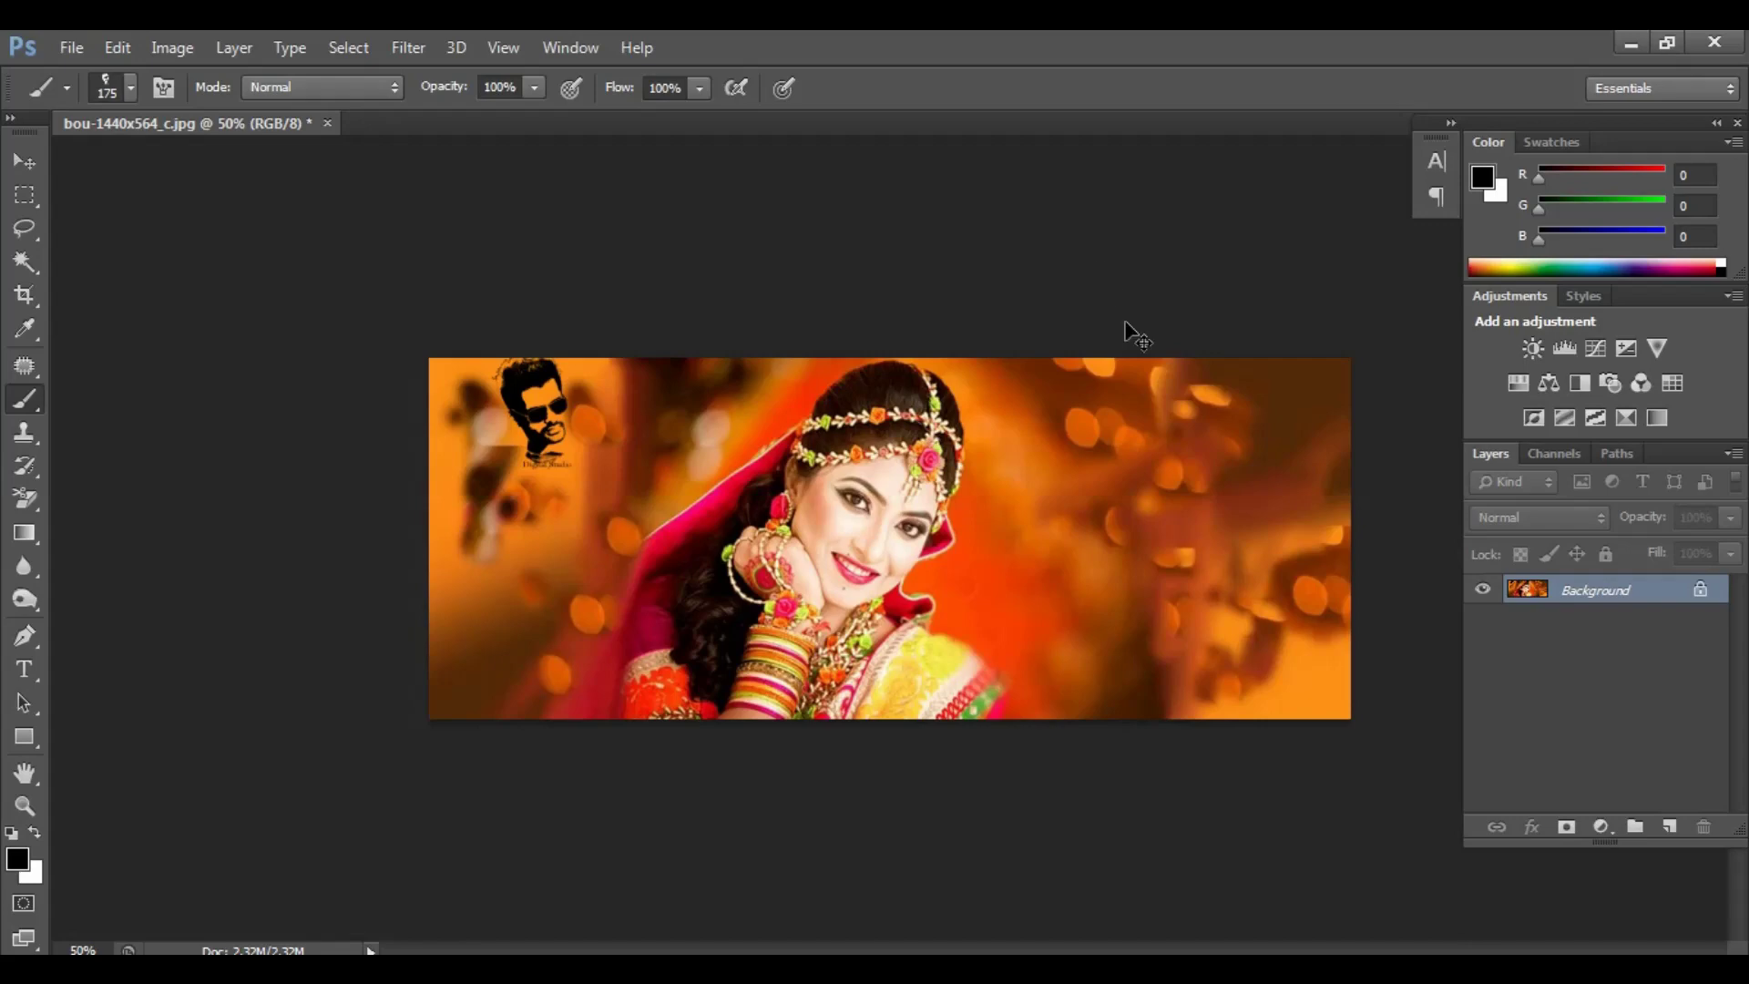
key(ctrl+plus)
key(ctrl+plus)
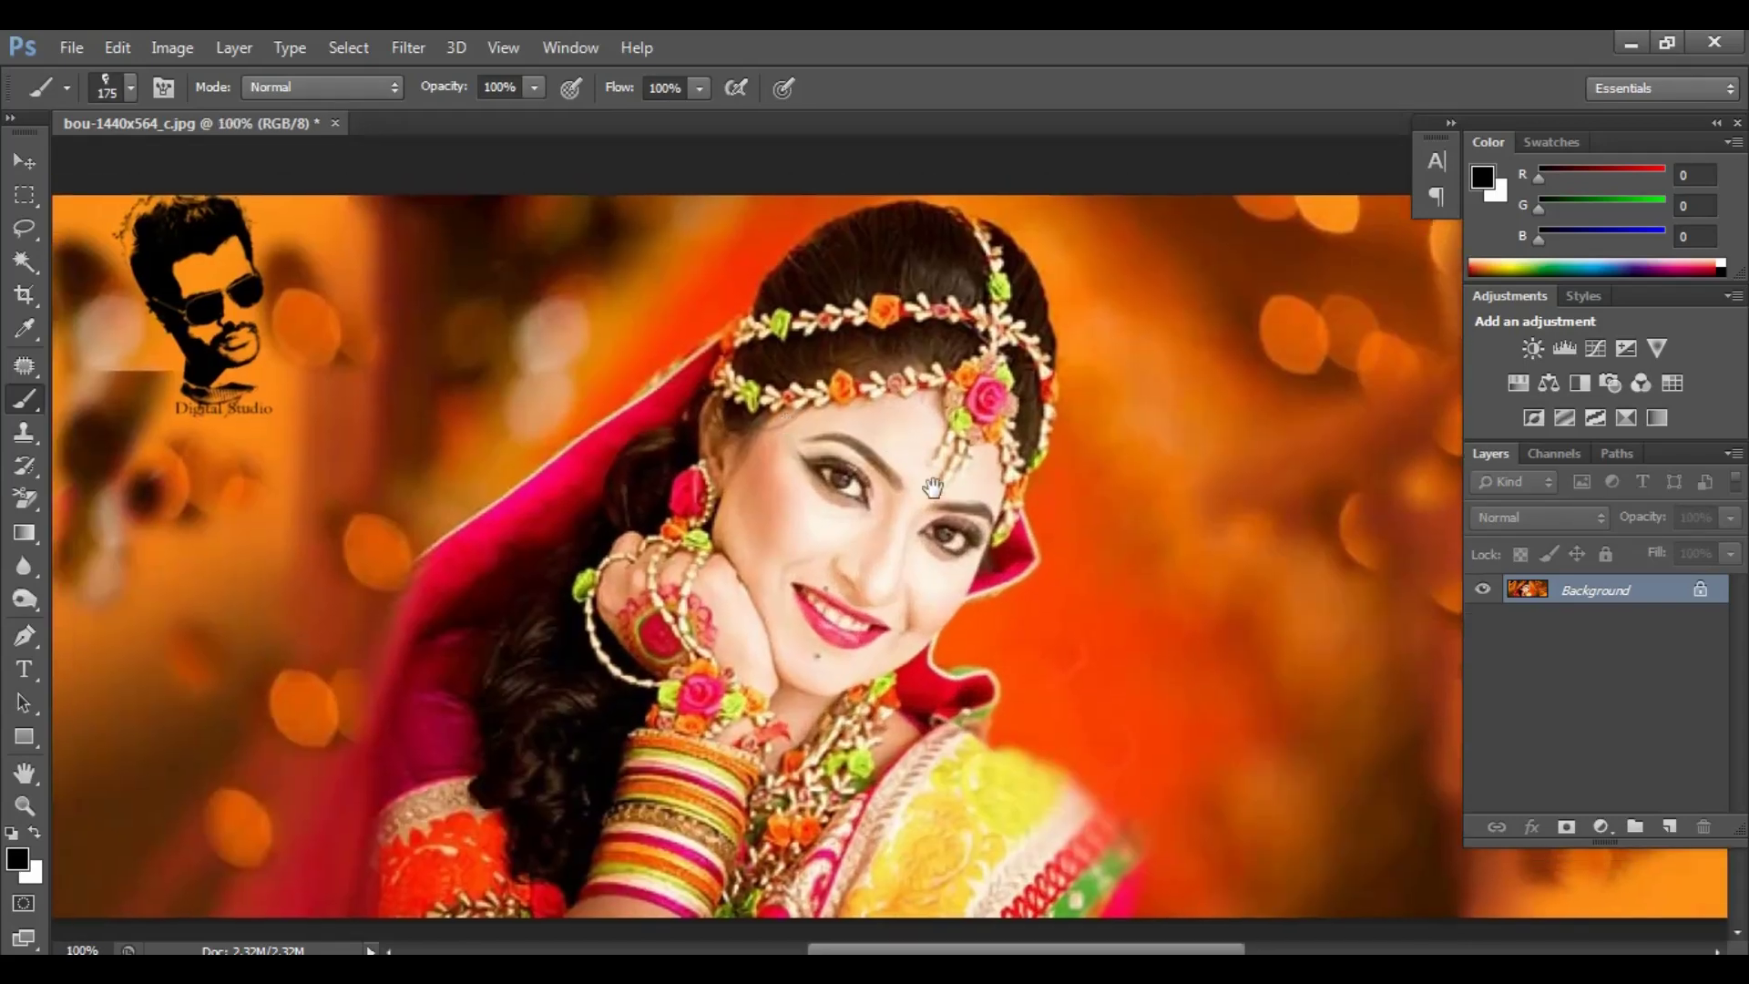
drag(583, 300, 951, 512)
key(ctrl+plus)
key(ctrl+plus)
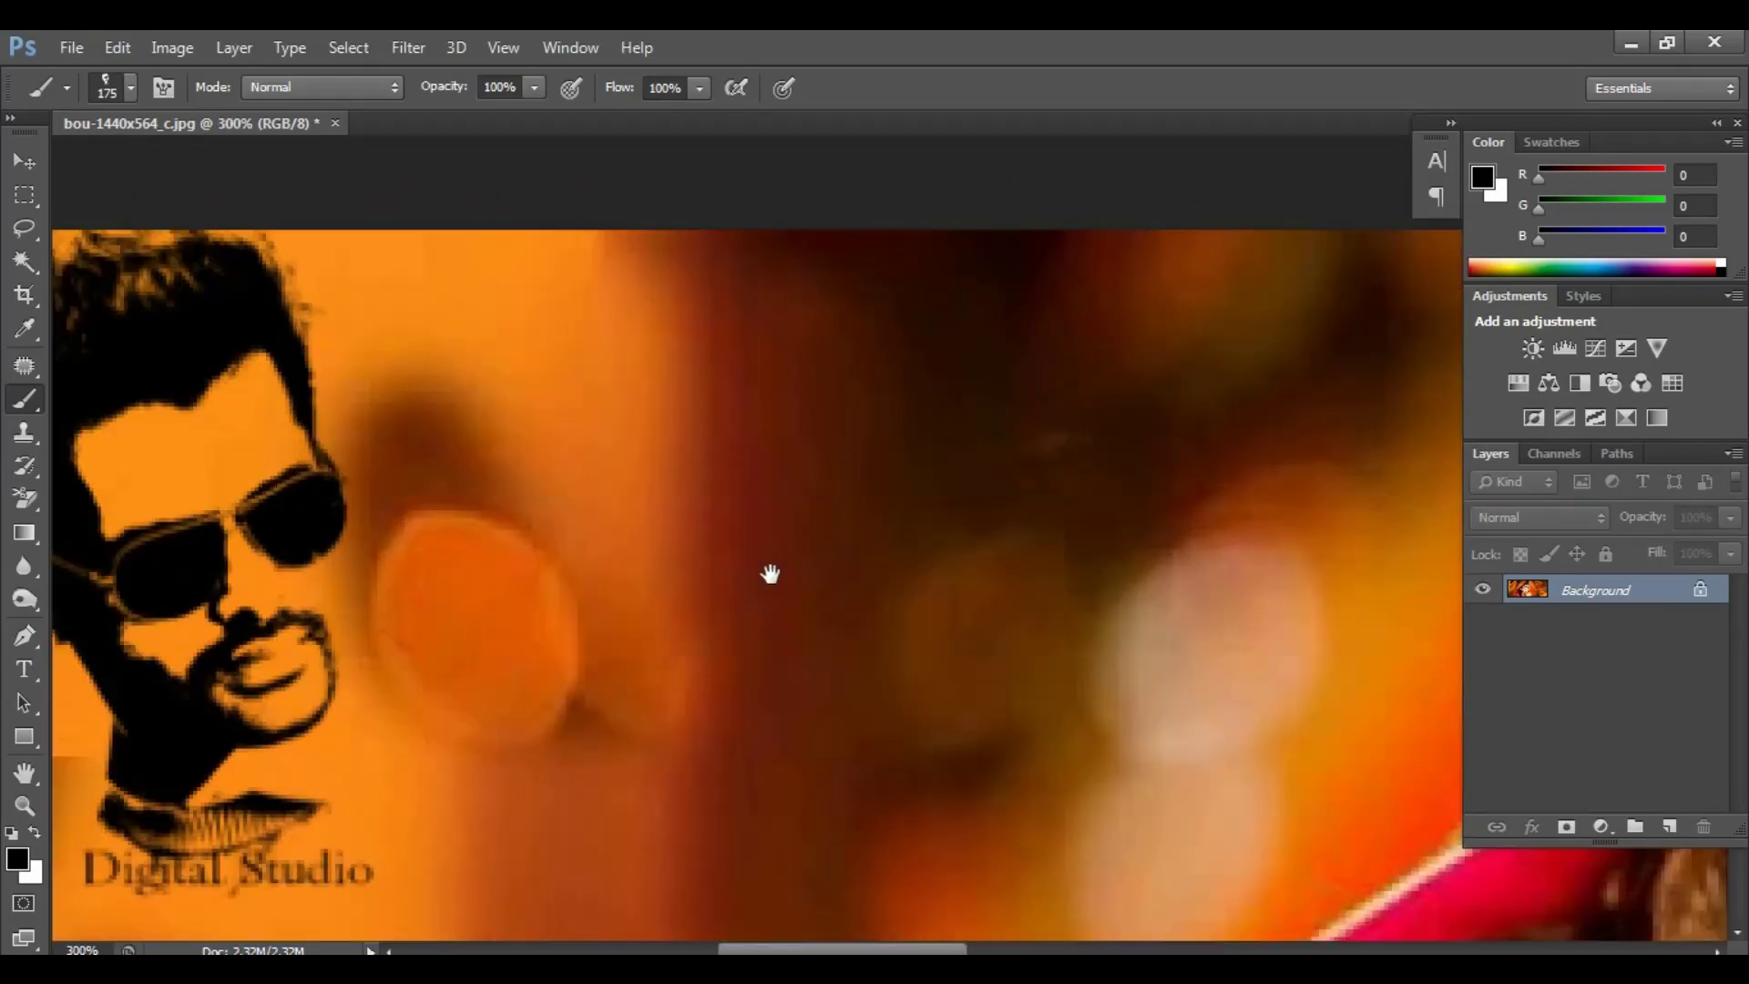
drag(768, 574, 960, 500)
key(ctrl+minus)
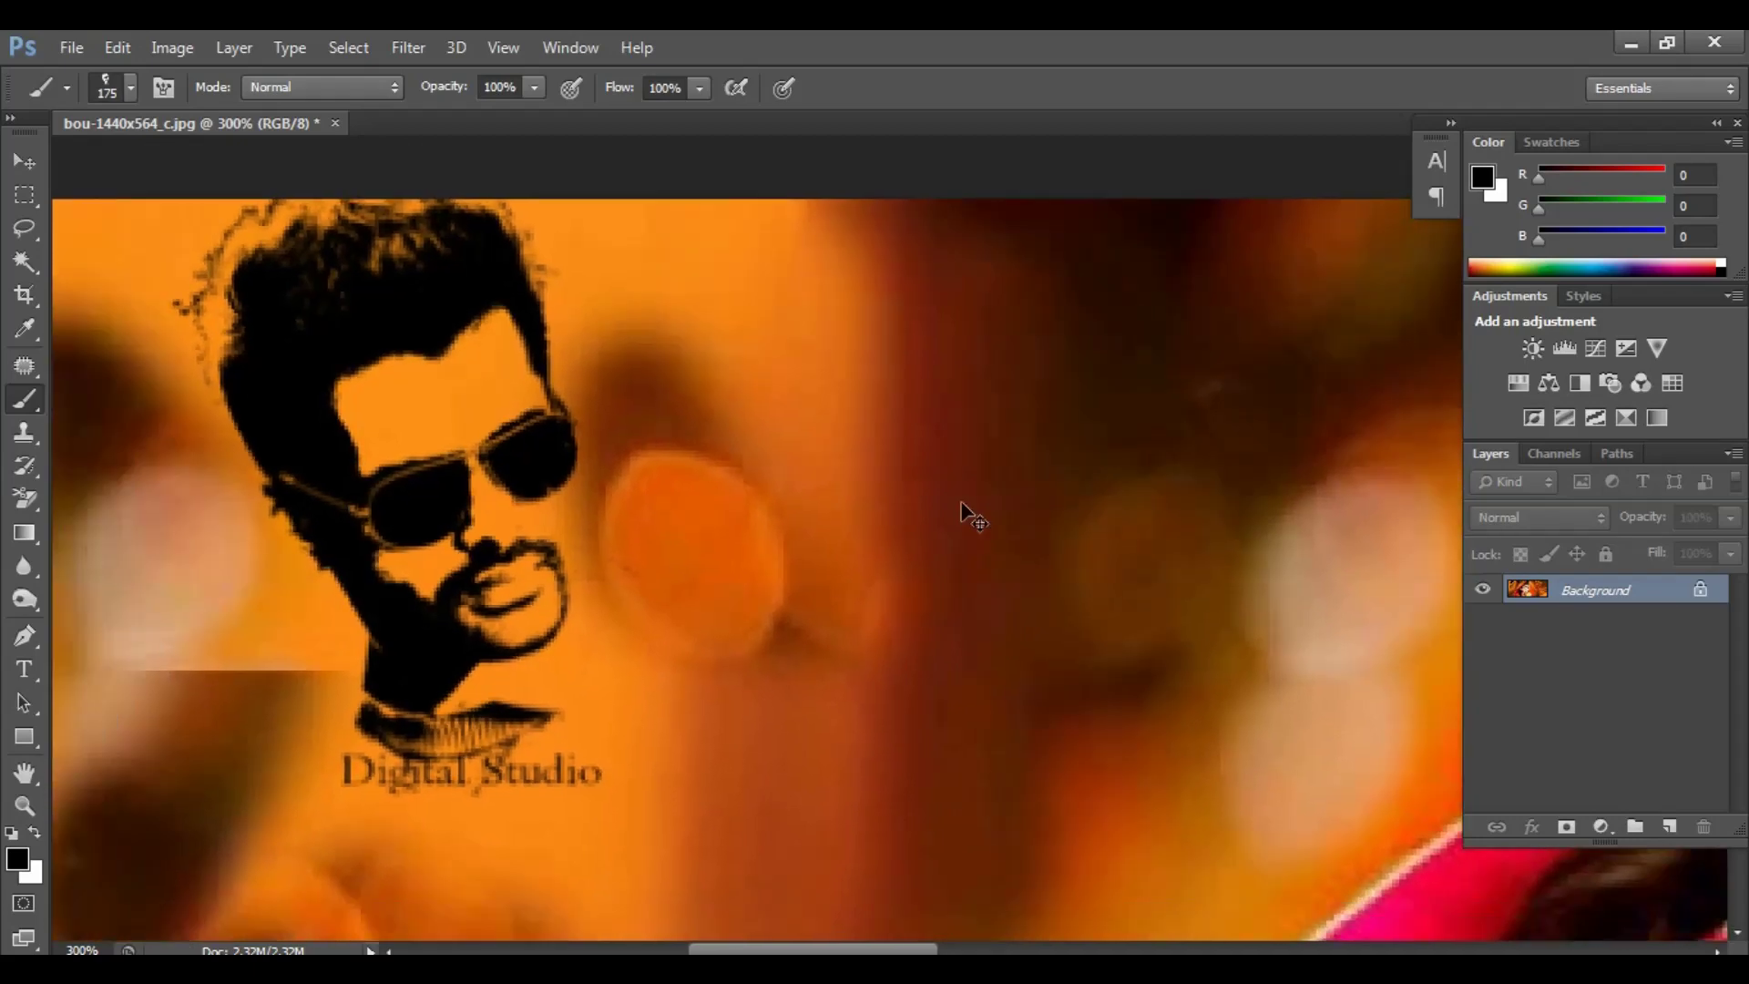
key(ctrl+minus)
key(ctrl+minus)
key(ctrl+minus)
key(ctrl+minus)
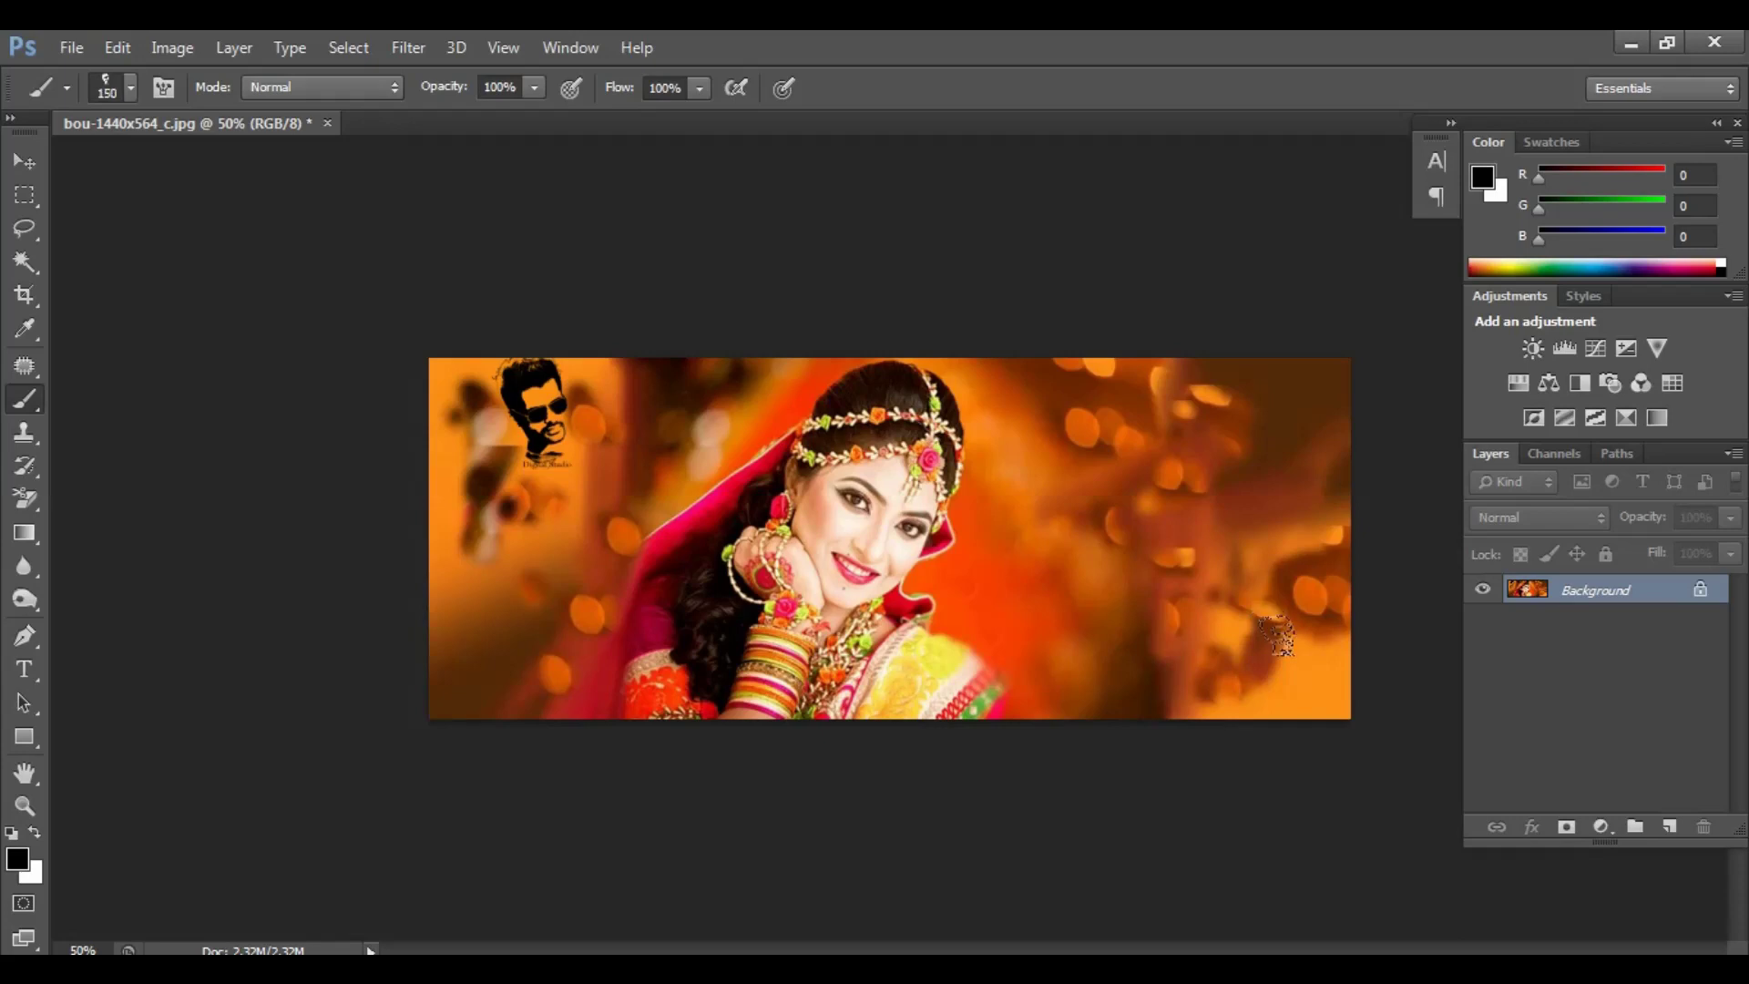
- Stamp a 100 px black portrait at the banner's bottom-right, then zoom in slightly
key(bracketleft)
key(bracketleft)
key(bracketleft)
click(1311, 667)
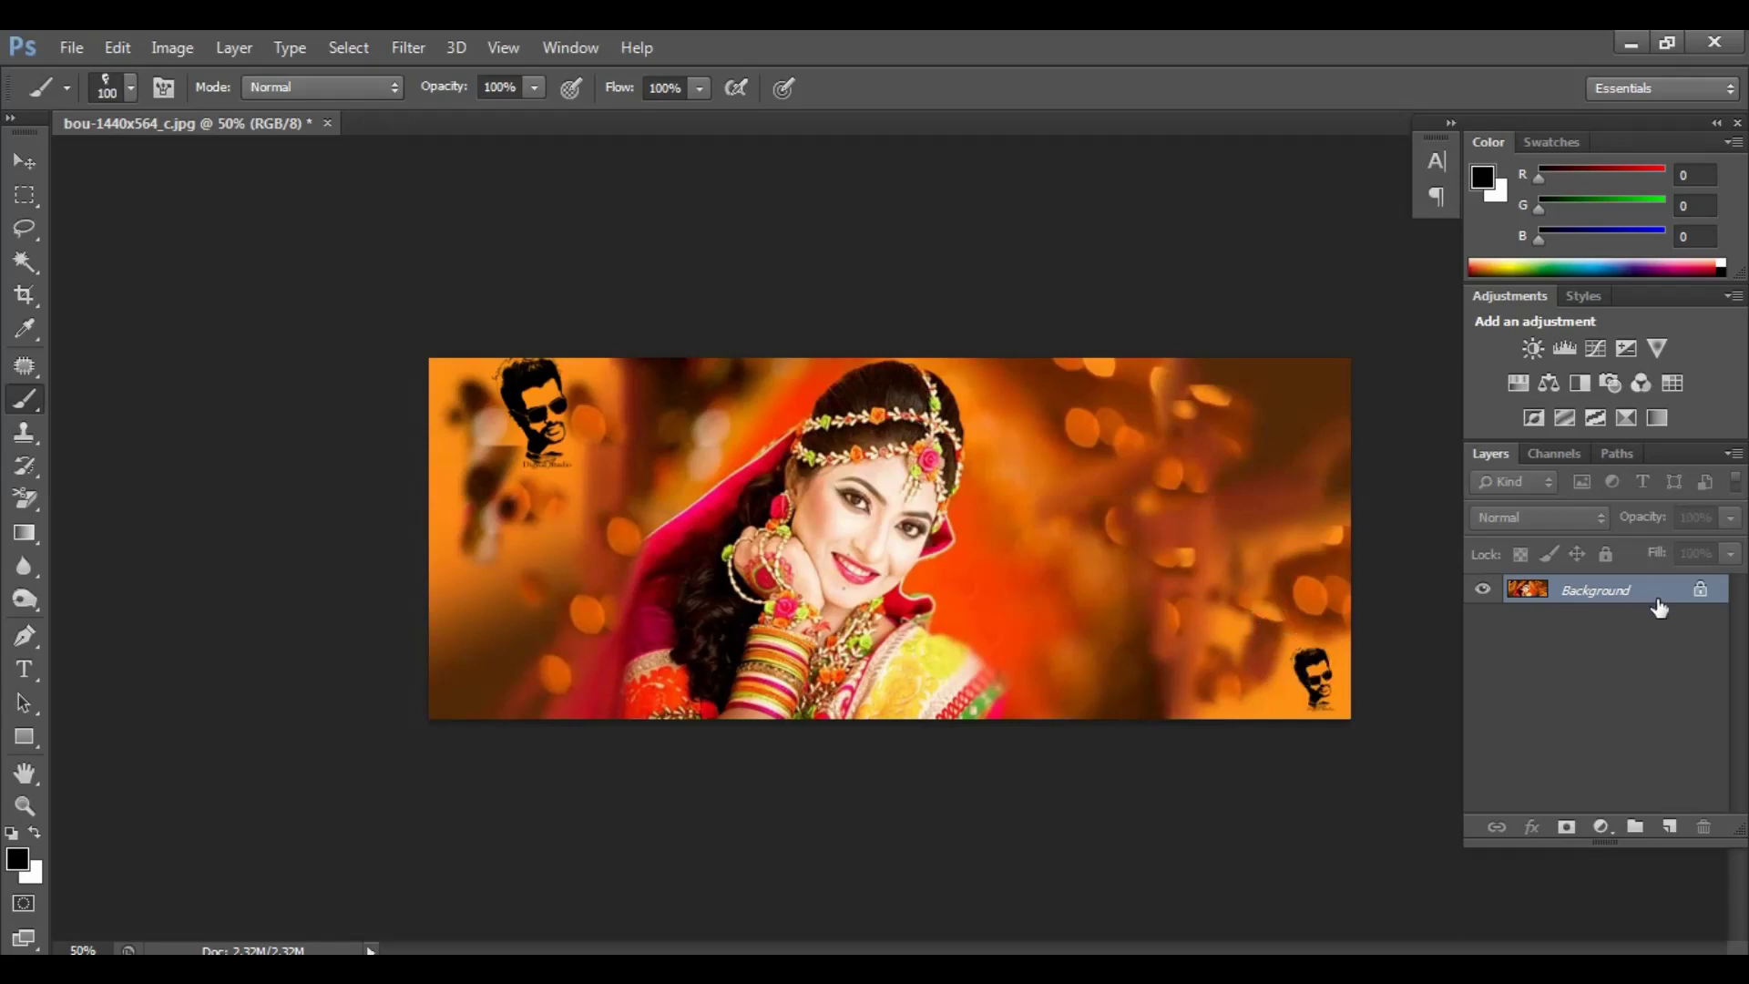
key(ctrl+plus)
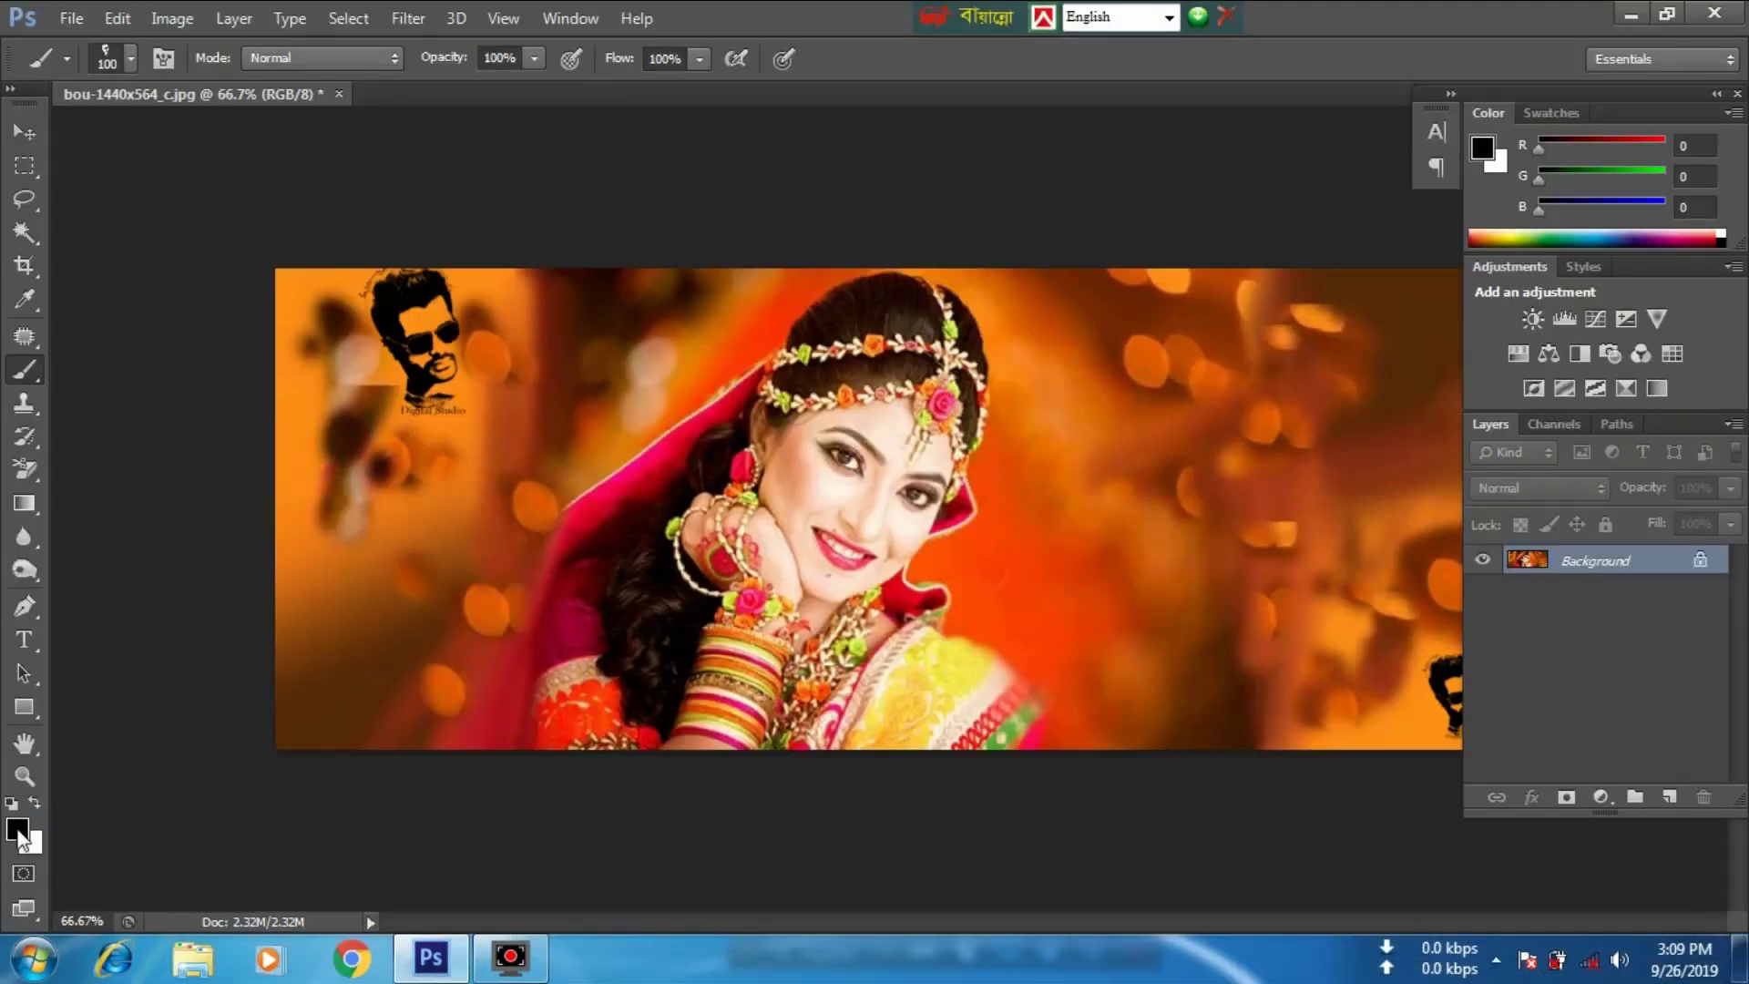
- Stamp a red (ee0b0b) portrait right of the bride's head and a white one below it
click(20, 833)
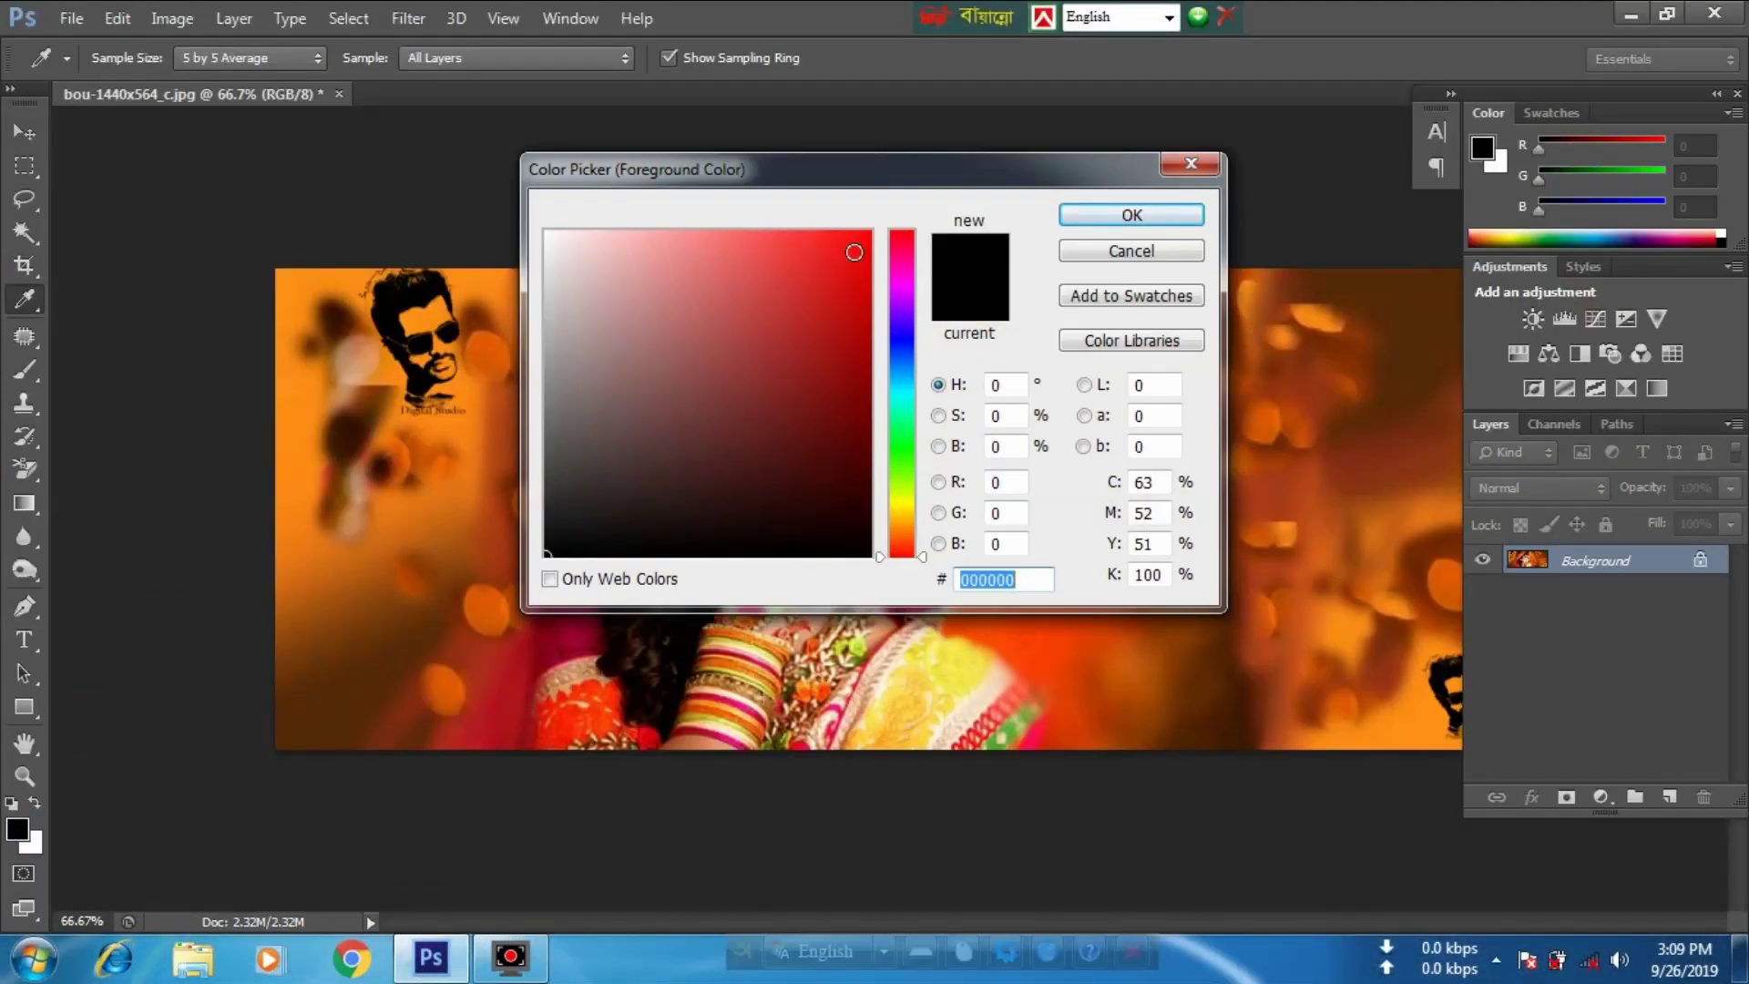
click(853, 252)
click(1131, 215)
key(b)
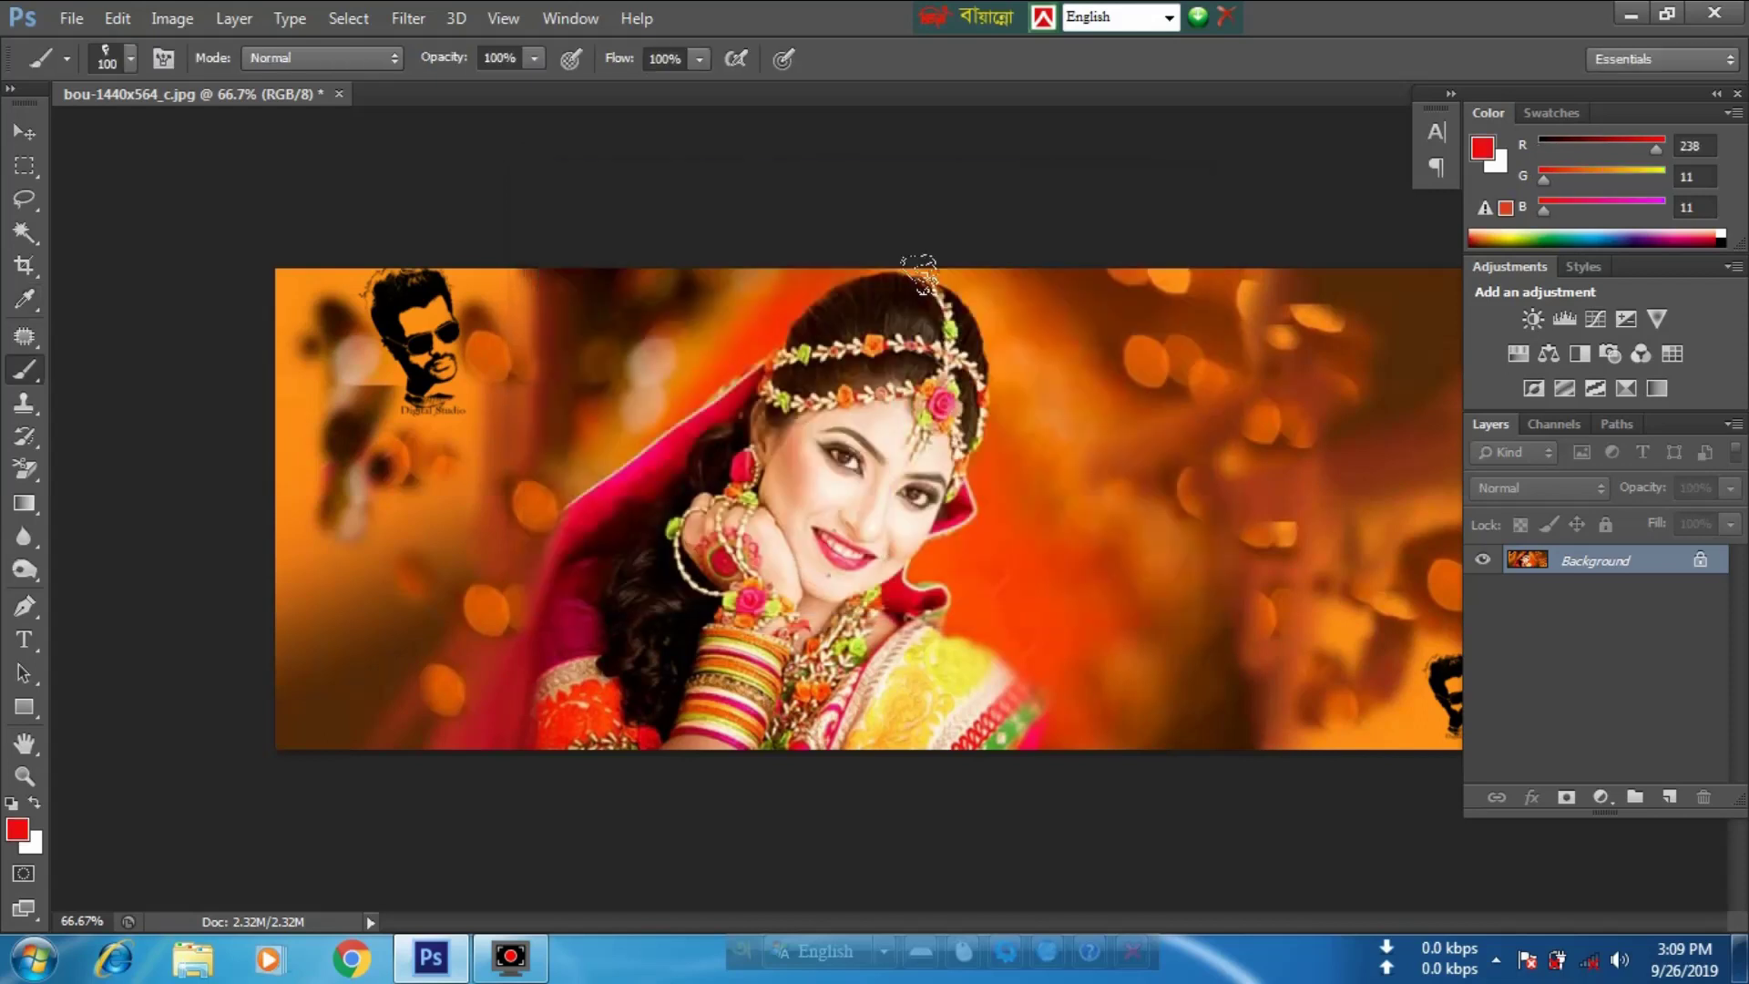
click(1049, 407)
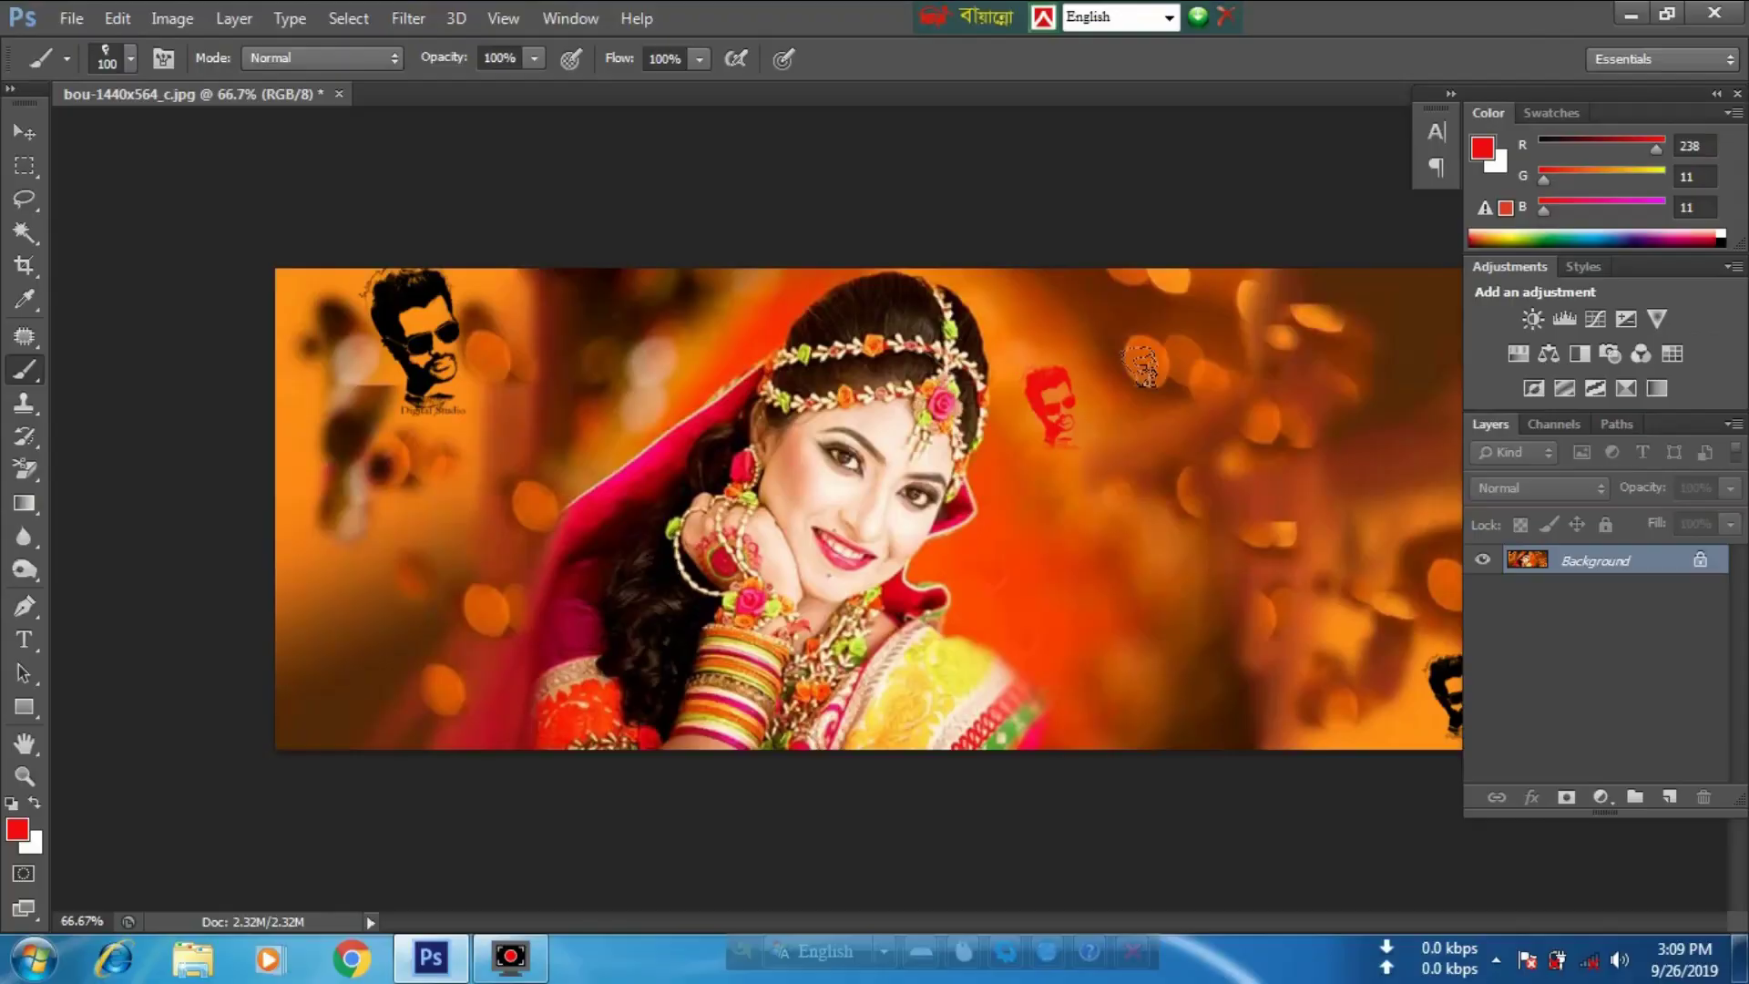
key(x)
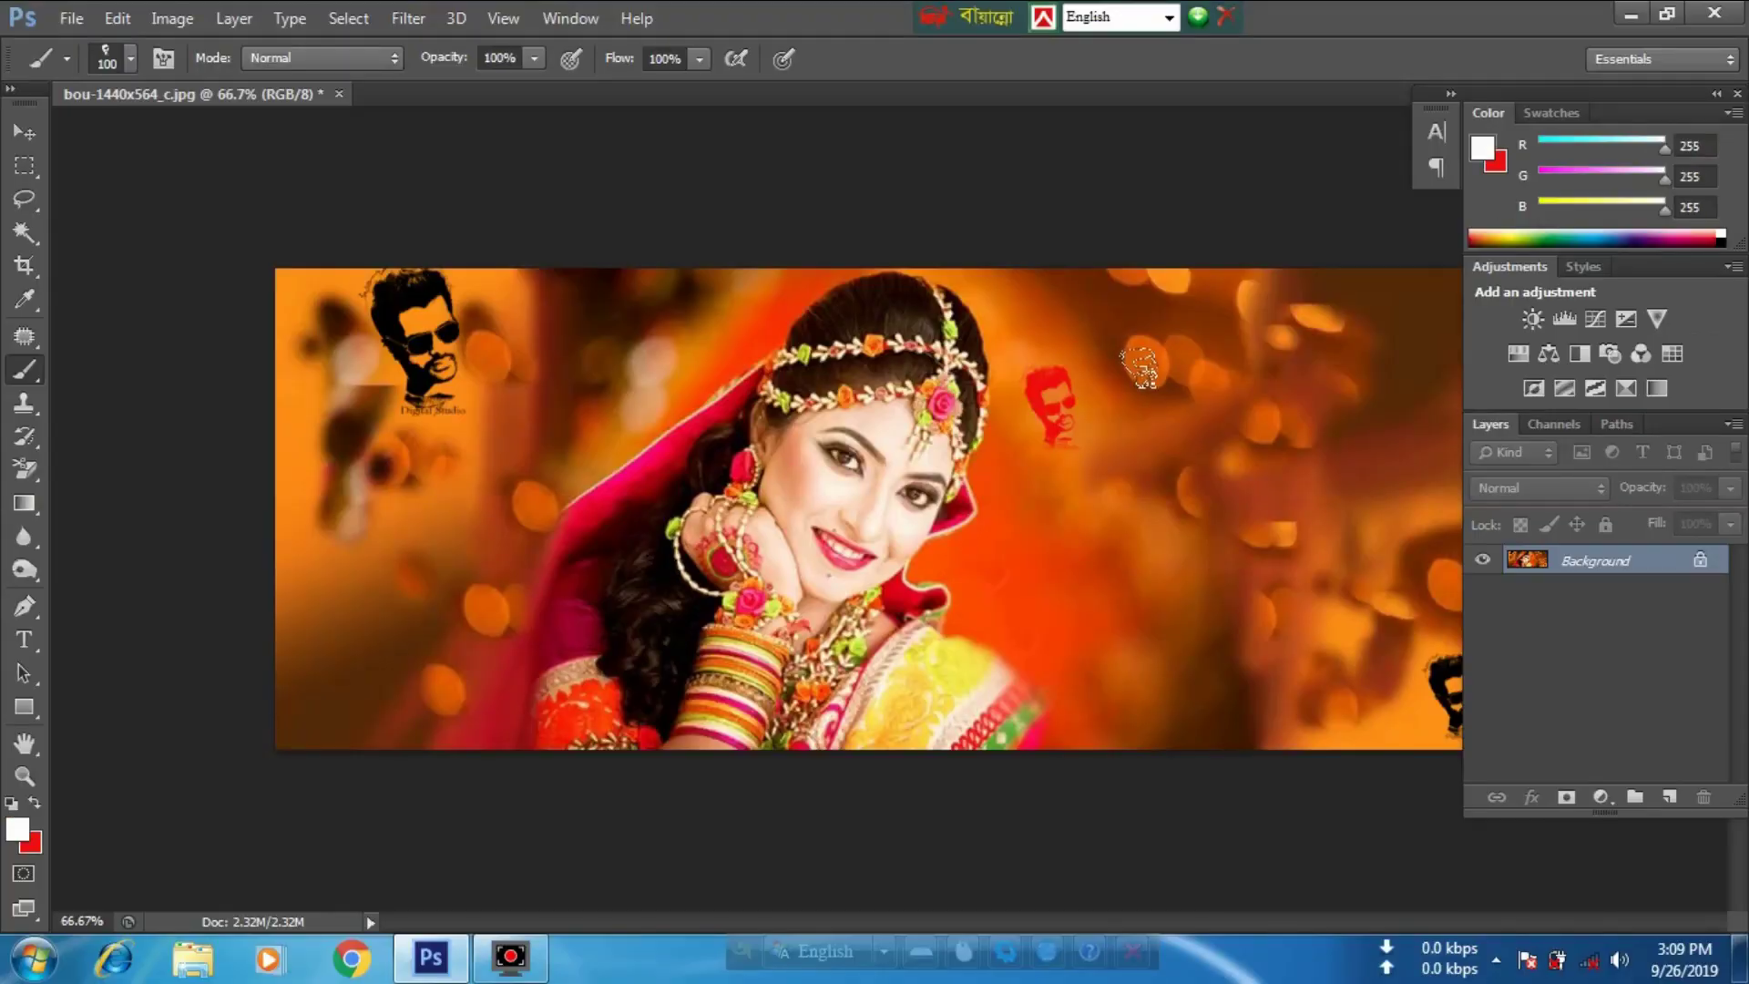
click(1084, 515)
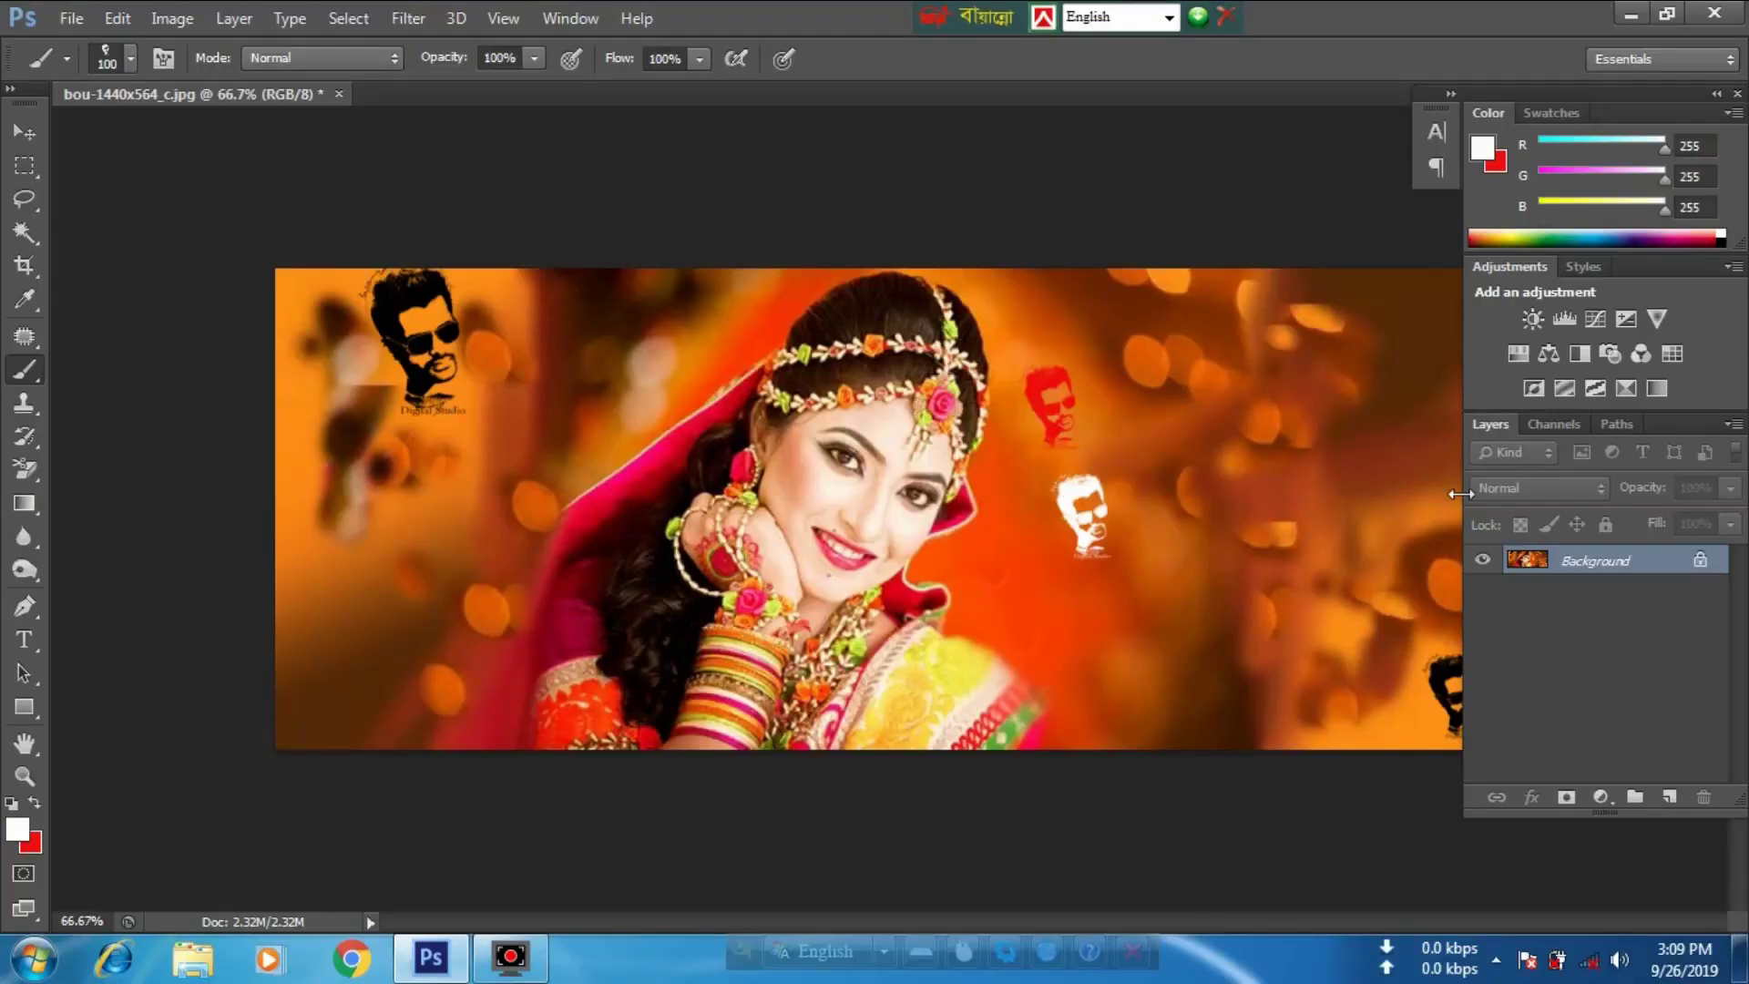